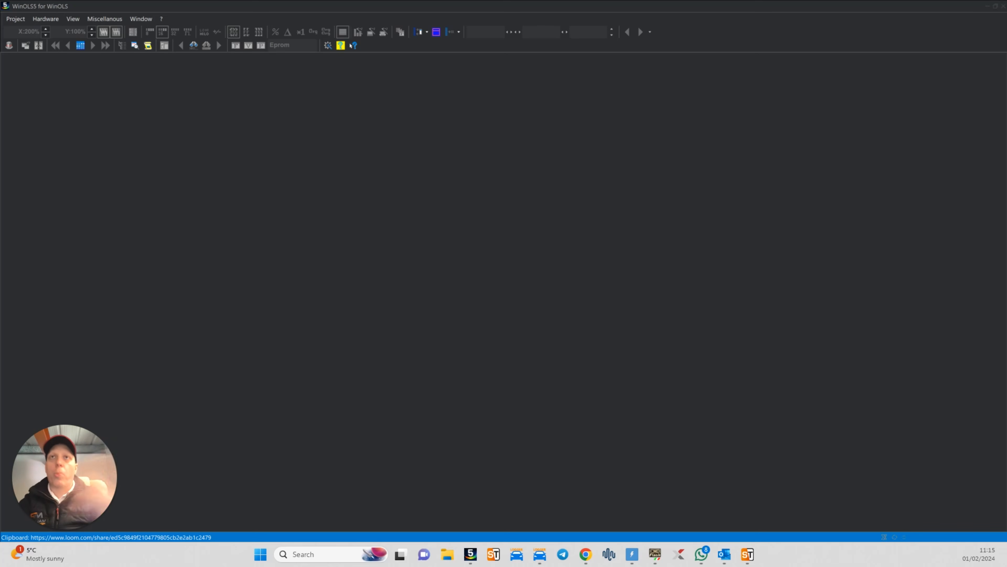
# Create a new project and import the desktop file "C4L1_ (Audi A3 (Original) - 561555)" as its data source
pyautogui.moveTo(286, 240); pyautogui.dragTo(434, 228)
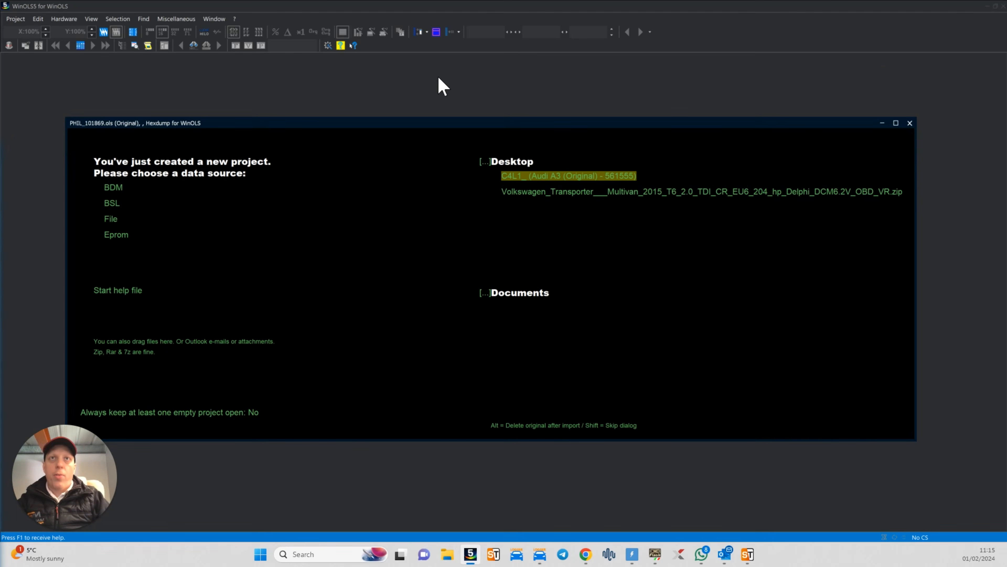
pyautogui.moveTo(1, 137); pyautogui.dragTo(547, 69)
pyautogui.doubleClick(548, 73)
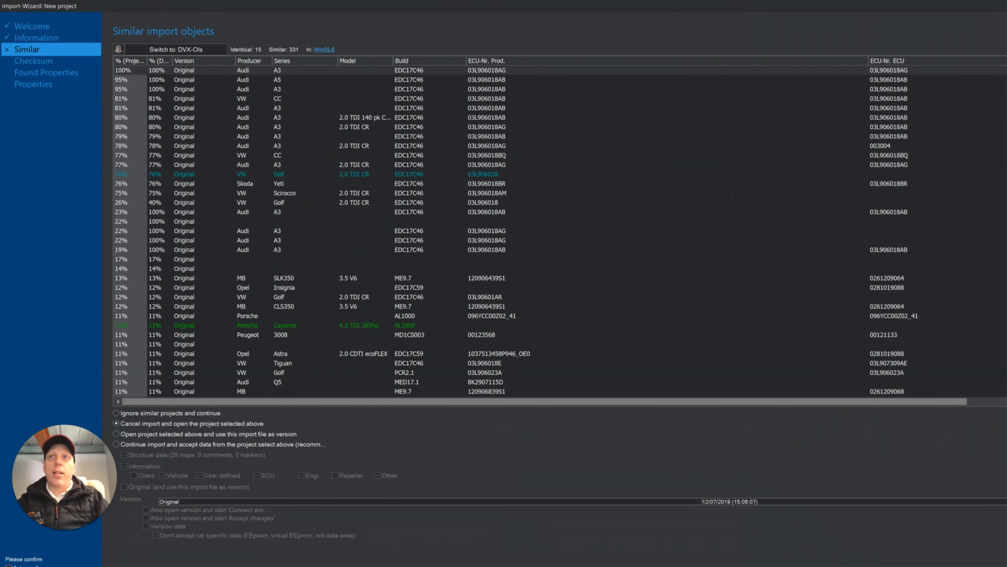
# Ignore similar projects in the import wizard, leave the checksum out of the project and accept the found properties
pyautogui.click(881, 413)
pyautogui.moveTo(809, 7); pyautogui.dragTo(618, 35)
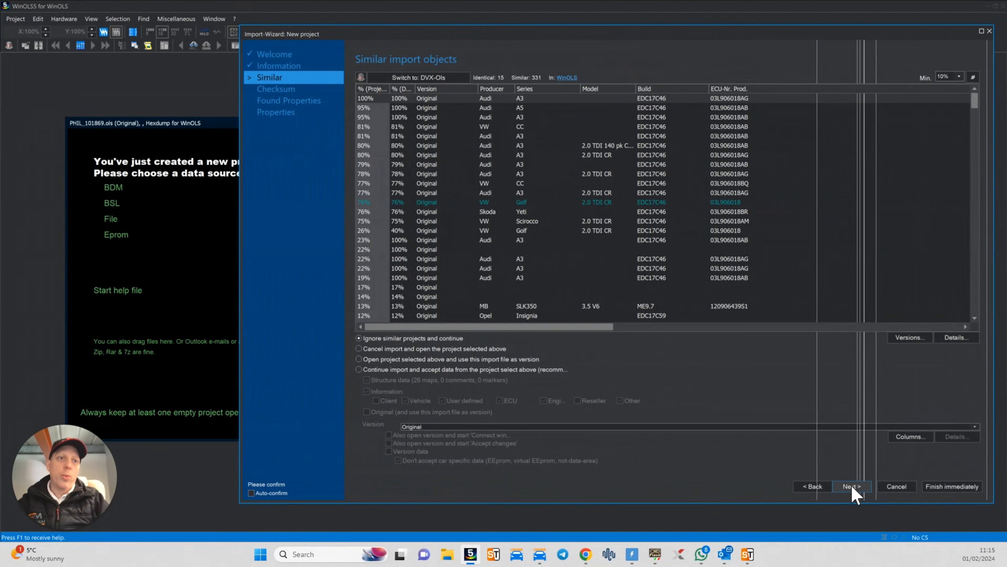
pyautogui.click(852, 487)
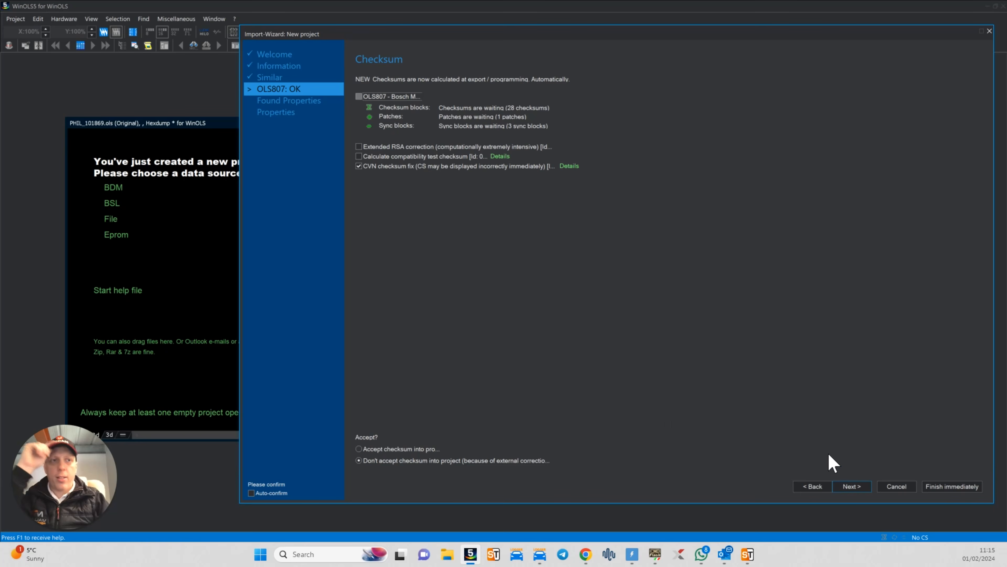
pyautogui.click(857, 487)
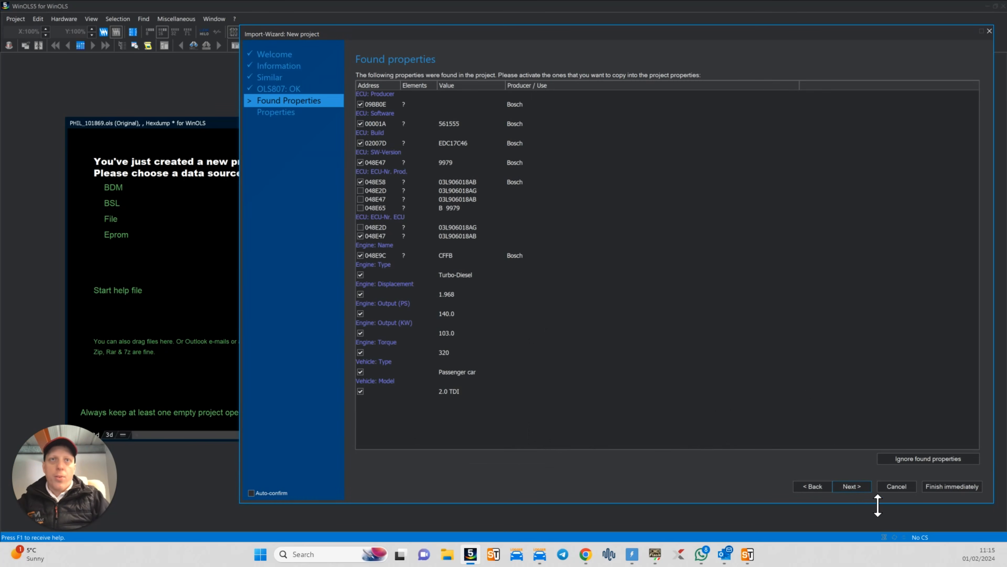
pyautogui.click(857, 488)
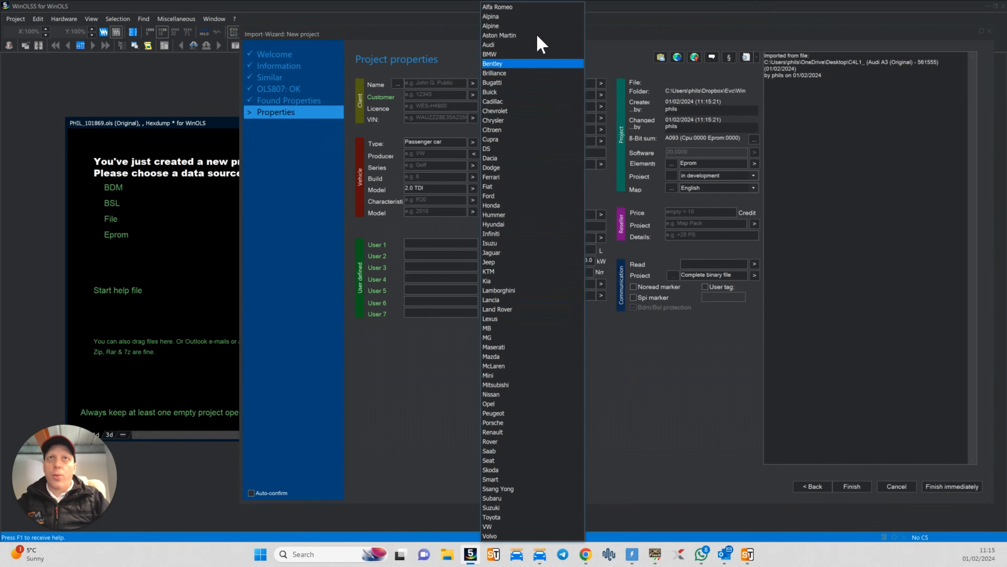
# Set the vehicle producer to Audi and the series to A3, and finish the import
pyautogui.click(524, 45)
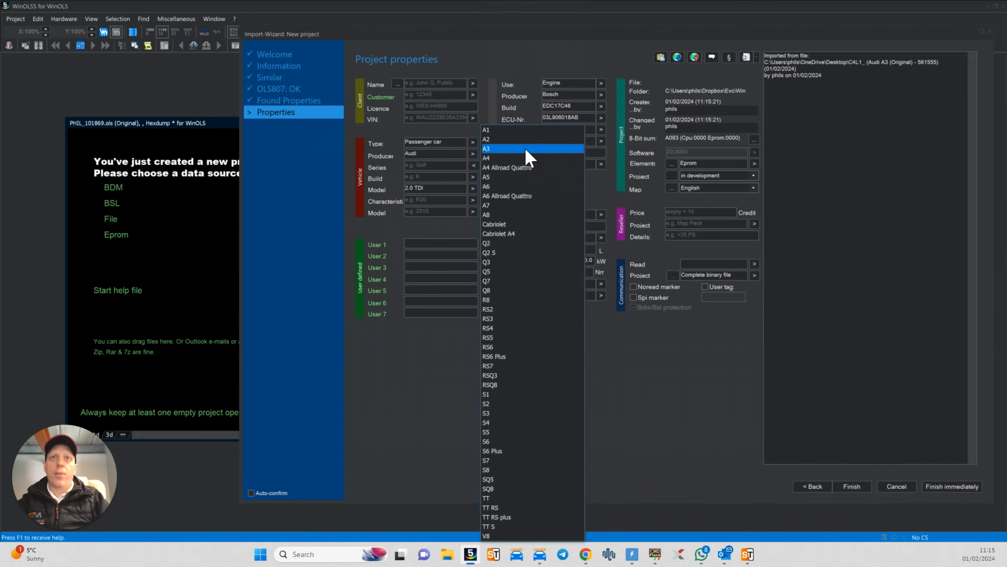
pyautogui.click(524, 148)
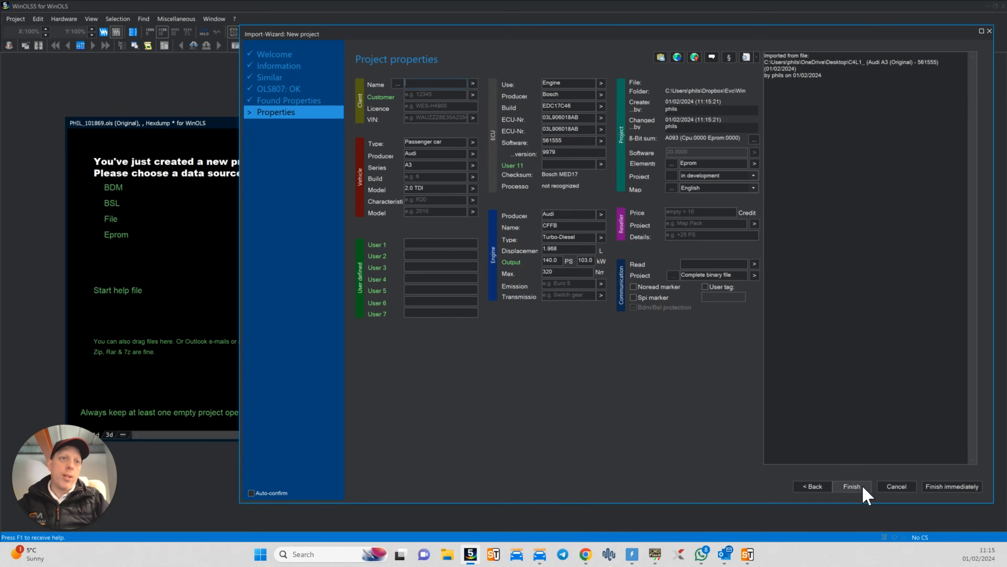
pyautogui.click(864, 489)
# View the project's map selection list with its potential maps, and close the list
pyautogui.moveTo(562, 123); pyautogui.dragTo(543, 71)
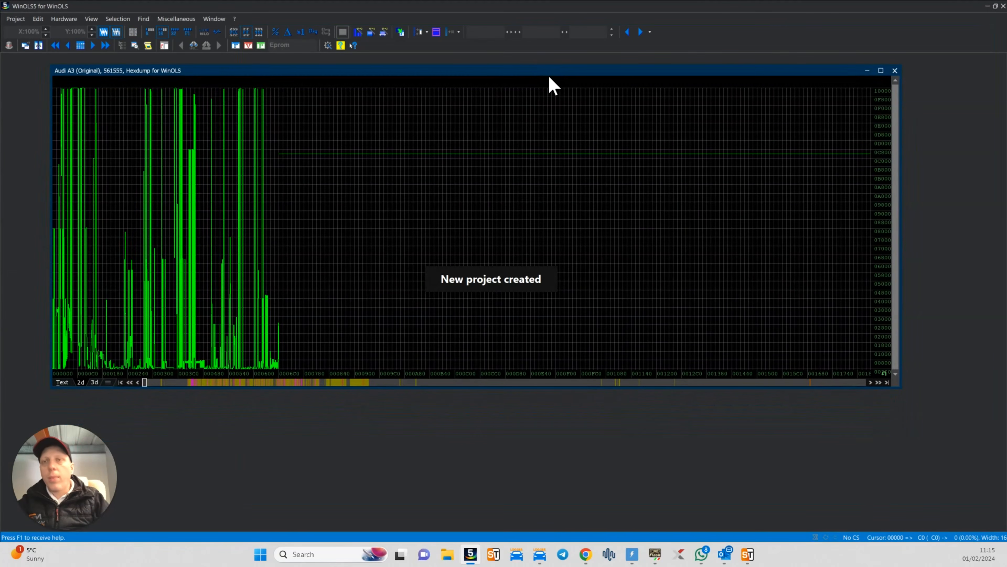
pyautogui.click(490, 157)
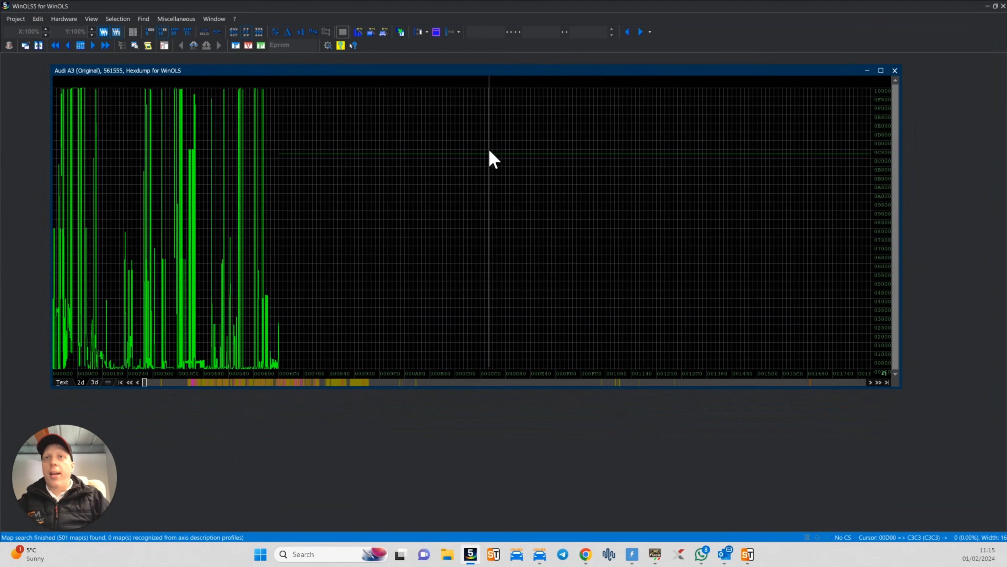
pyautogui.press('y')
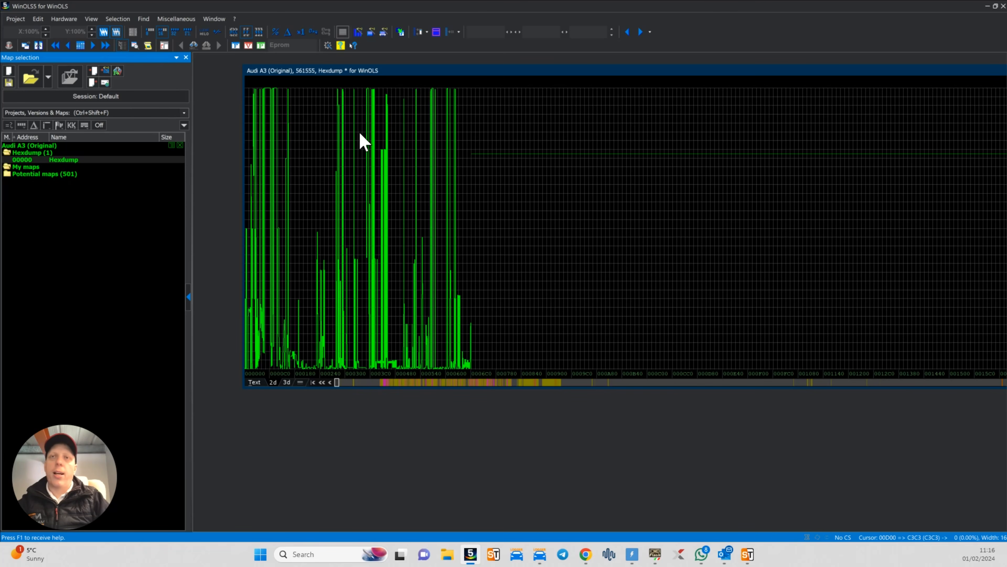
pyautogui.click(186, 57)
pyautogui.moveTo(213, 72); pyautogui.dragTo(245, 74)
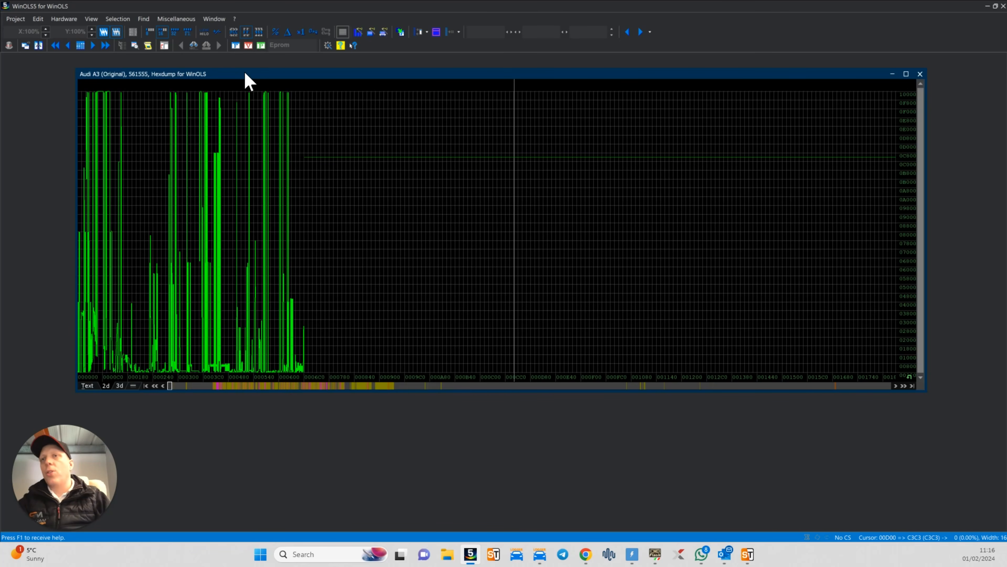
# Go to the start of the map area near address 020700 in the hexdump and set its horizontal zoom to 200%
pyautogui.moveTo(169, 385); pyautogui.dragTo(215, 387)
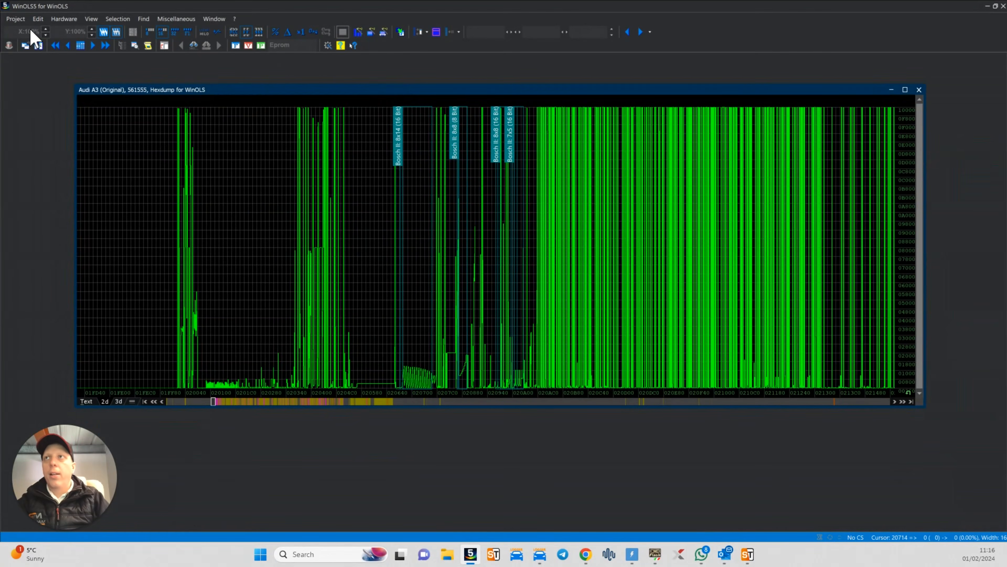
pyautogui.click(46, 28)
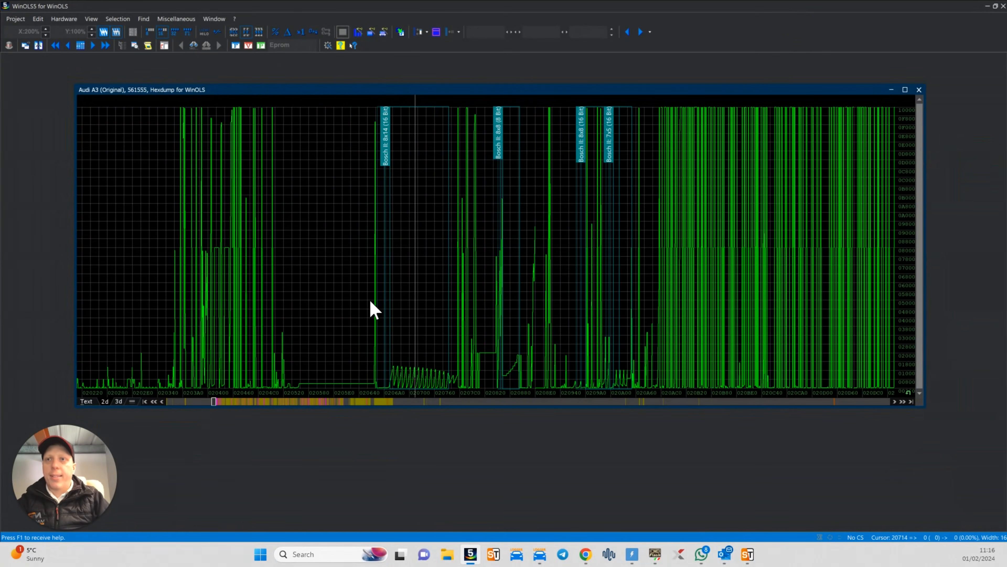
pyautogui.scroll(-1, 421, 270)
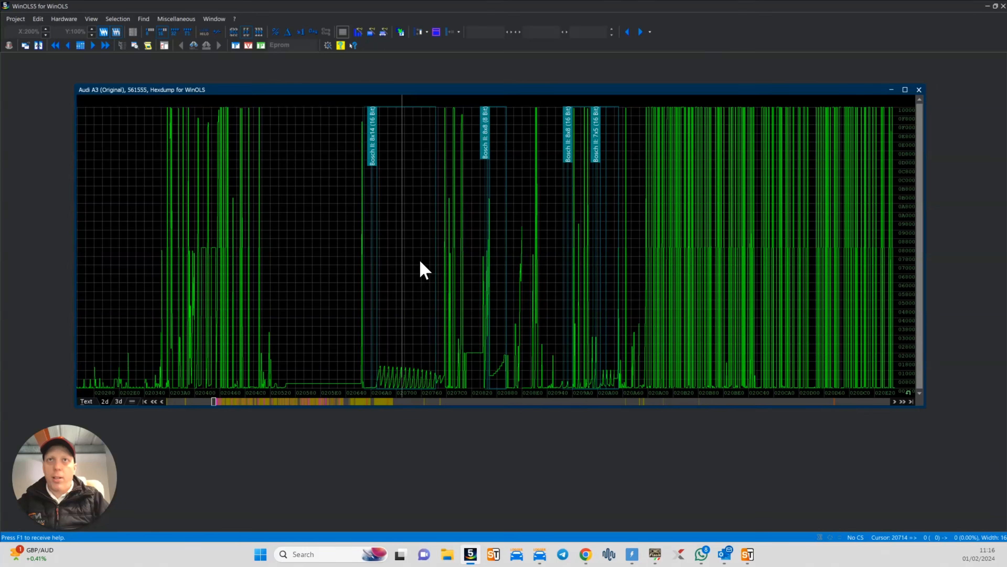
pyautogui.click(46, 35)
pyautogui.click(46, 28)
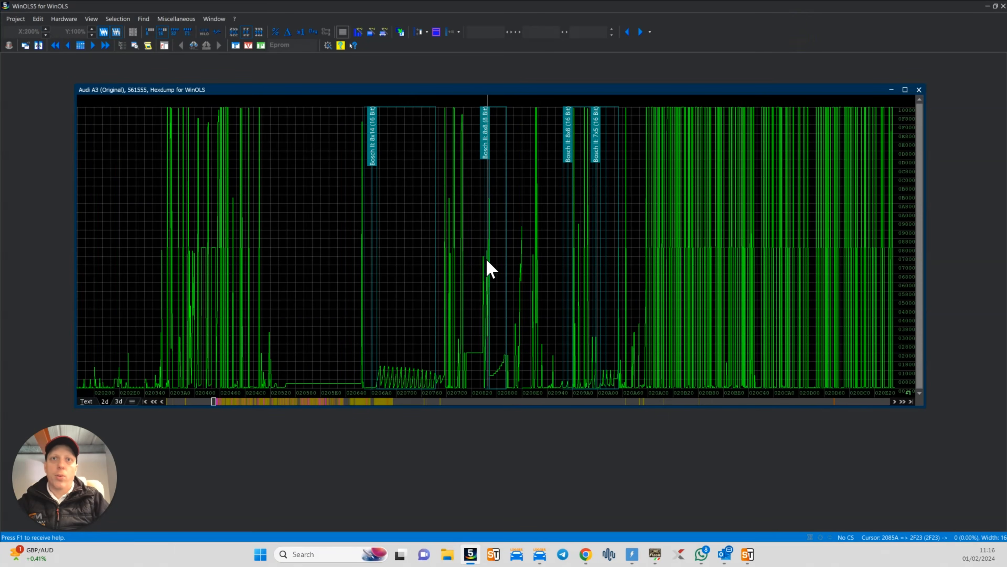
pyautogui.scroll(-1, 548, 275)
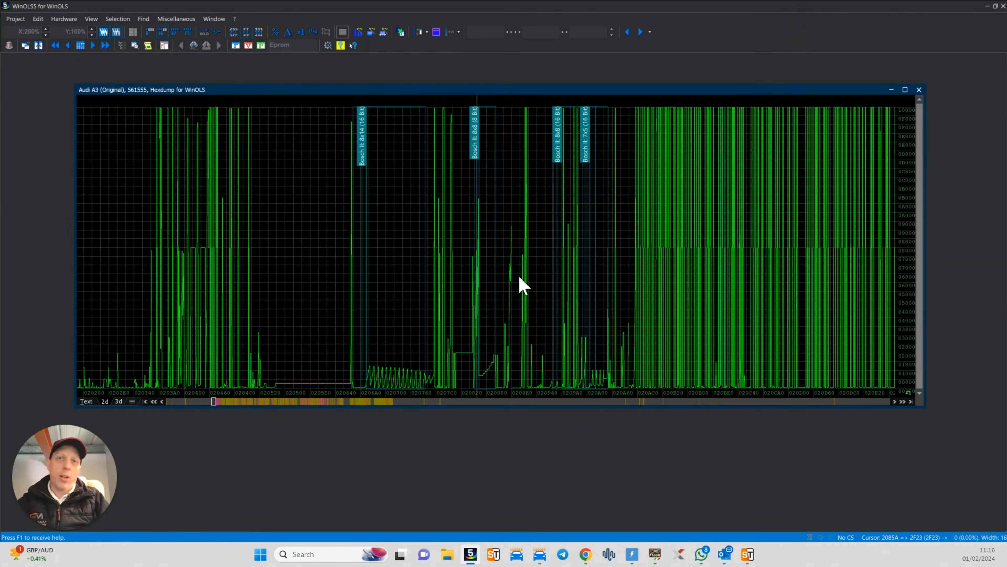
# Place the cursor in the 8x14 potential map and make the hexdump window wider and shorter
pyautogui.click(413, 282)
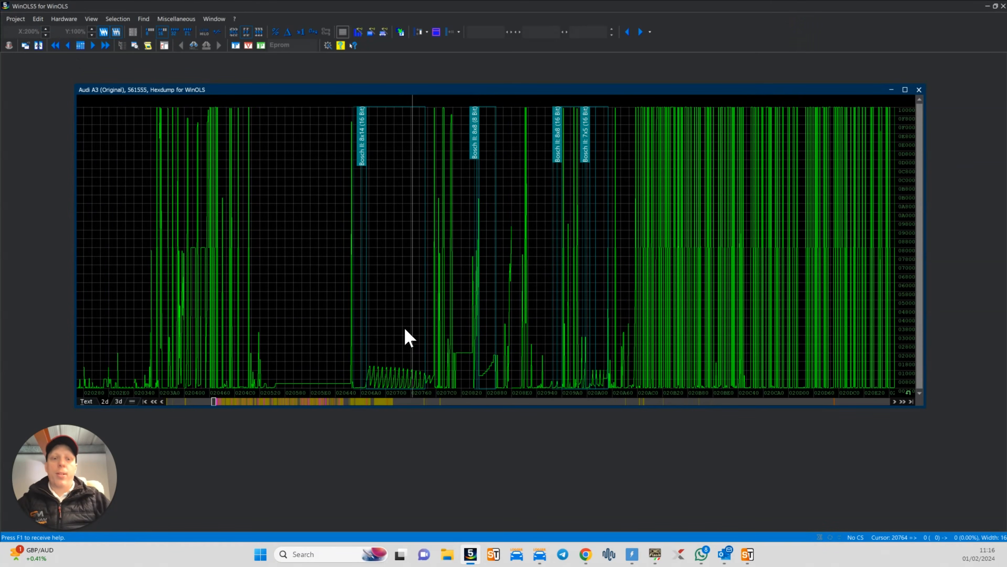
pyautogui.click(398, 313)
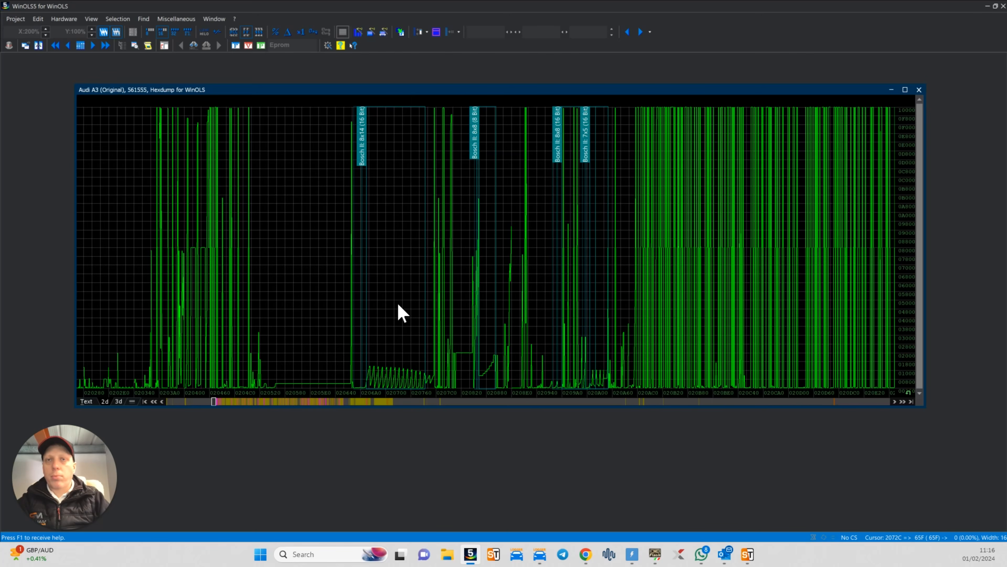
pyautogui.moveTo(448, 93); pyautogui.dragTo(437, 72)
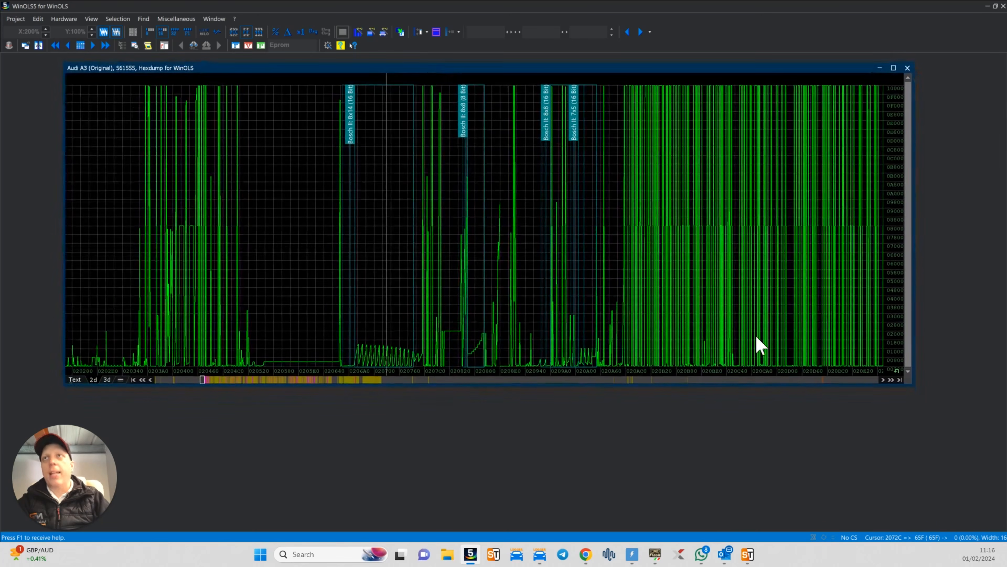
pyautogui.moveTo(911, 385); pyautogui.dragTo(947, 330)
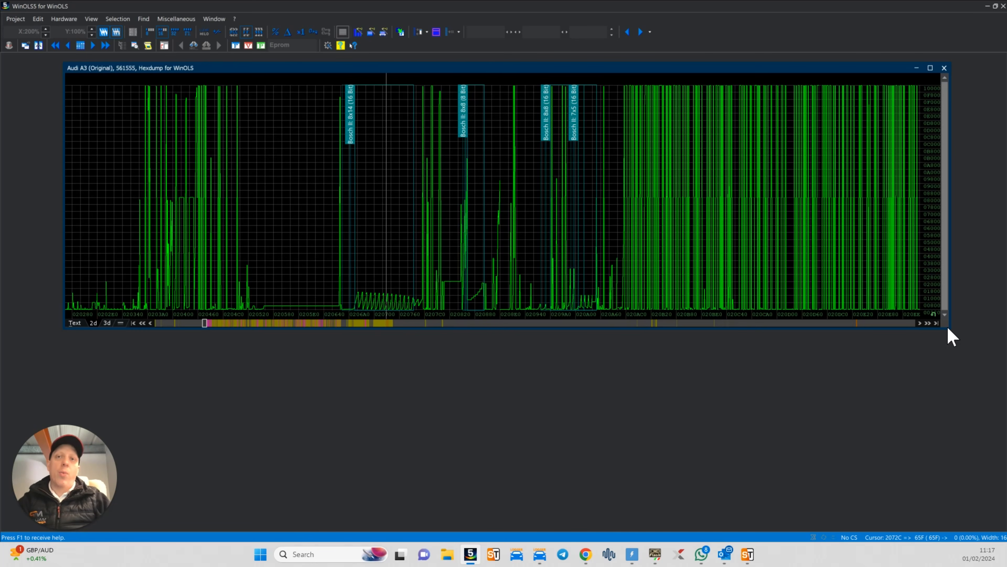
# Page through the hexdump's map area up to about address 044700 to examine the shapes of the potential maps
pyautogui.click(525, 223)
pyautogui.press('pagedown')
pyautogui.press('pagedown')
pyautogui.press('pagedown')
pyautogui.press('pagedown')
pyautogui.press('pagedown')
pyautogui.press('pagedown')
pyautogui.press('pagedown')
pyautogui.press('pagedown')
pyautogui.press('pagedown')
pyautogui.press('pagedown')
pyautogui.press('pagedown')
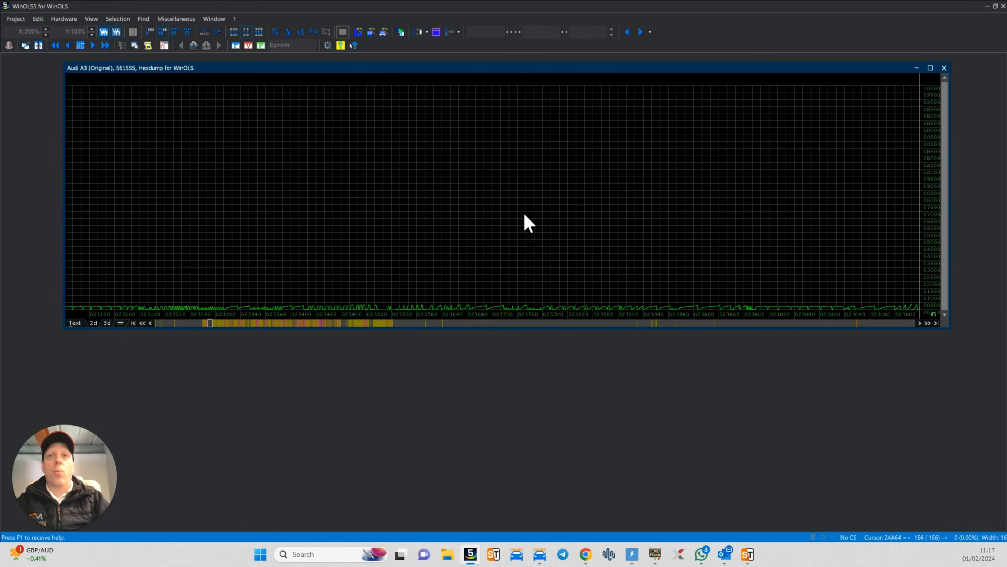
pyautogui.press('pagedown')
pyautogui.moveTo(202, 321); pyautogui.dragTo(215, 322)
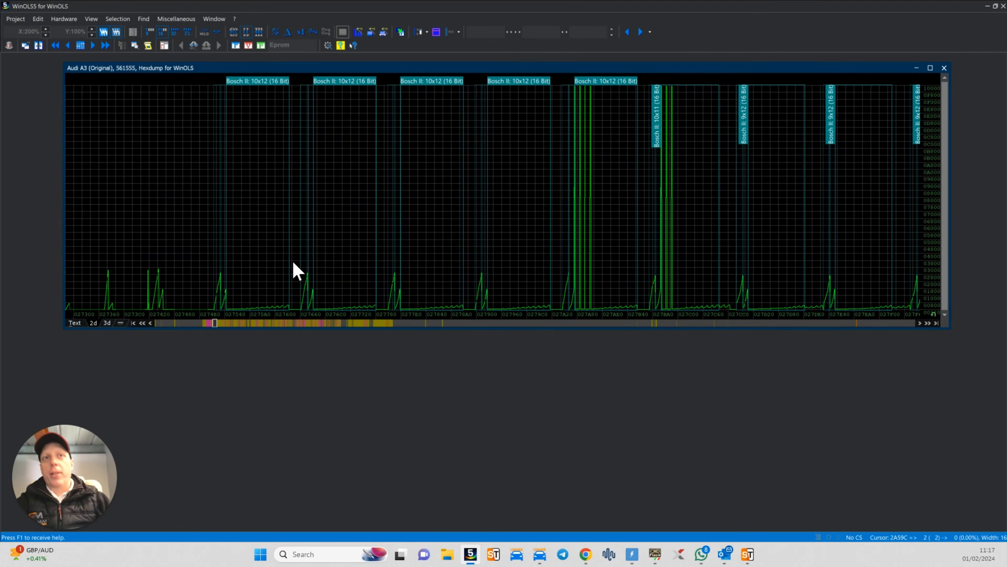
pyautogui.press('pagedown')
pyautogui.press('pagedown')
pyautogui.press('pagedown')
pyautogui.press('pagedown')
pyautogui.press('pagedown')
pyautogui.press('pagedown')
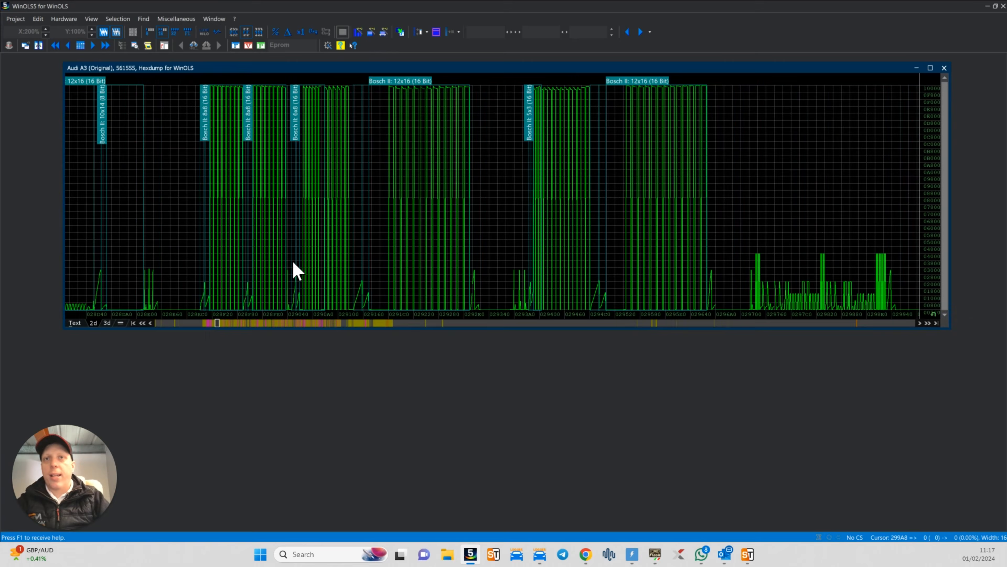
pyautogui.press('pagedown')
pyautogui.press('pagedown')
pyautogui.press('pagedown')
pyautogui.press('pagedown')
pyautogui.press('pagedown')
pyautogui.press('pagedown')
pyautogui.press('pagedown')
pyautogui.press('pagedown')
pyautogui.press('pagedown')
pyautogui.press('pagedown')
pyautogui.press('pagedown')
pyautogui.press('pagedown')
pyautogui.press('pagedown')
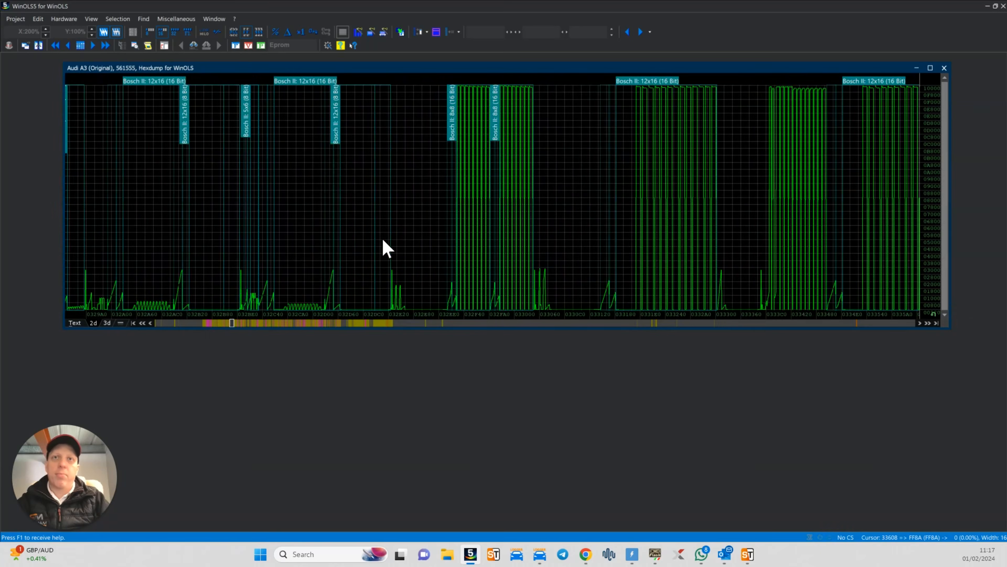
pyautogui.press('pagedown')
pyautogui.press('pagedown')
pyautogui.press('pagedown')
pyautogui.press('pagedown')
pyautogui.press('pagedown')
pyautogui.press('pagedown')
pyautogui.press('pagedown')
pyautogui.press('pagedown')
pyautogui.press('pagedown')
pyautogui.press('pagedown')
pyautogui.press('pagedown')
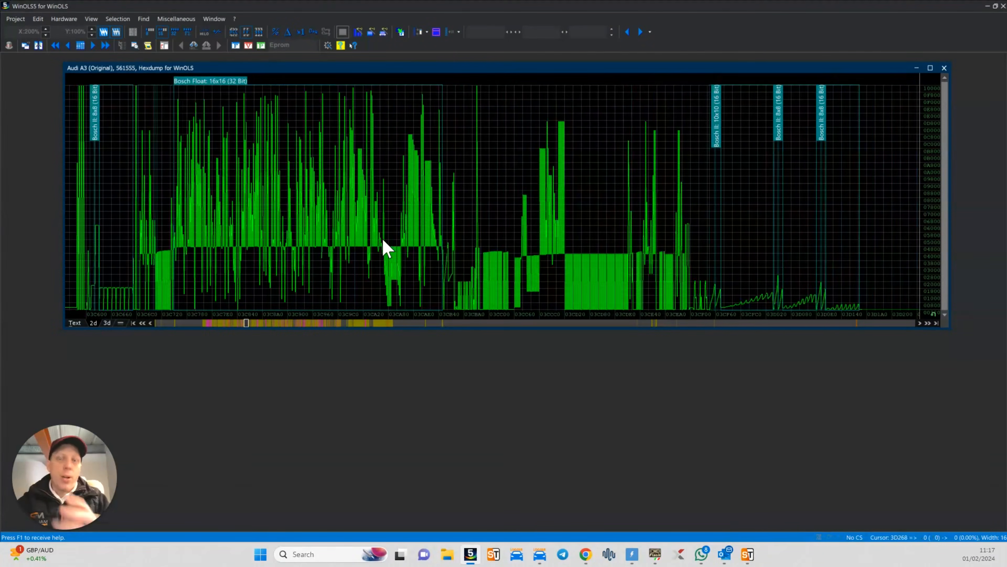
pyautogui.press('pagedown')
pyautogui.press('pagedown')
pyautogui.press('pagedown')
pyautogui.press('pagedown')
pyautogui.press('pagedown')
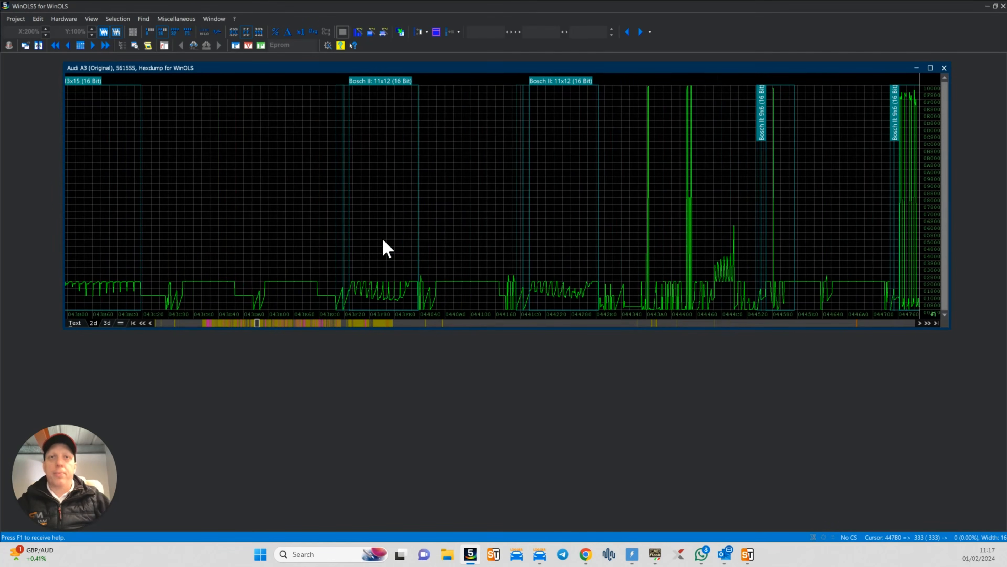
# Return to the row of four 8x14 potential maps near address 042300 and open the first one in its own window
pyautogui.click(235, 323)
pyautogui.click(235, 323)
pyautogui.click(235, 323)
pyautogui.press('pagedown')
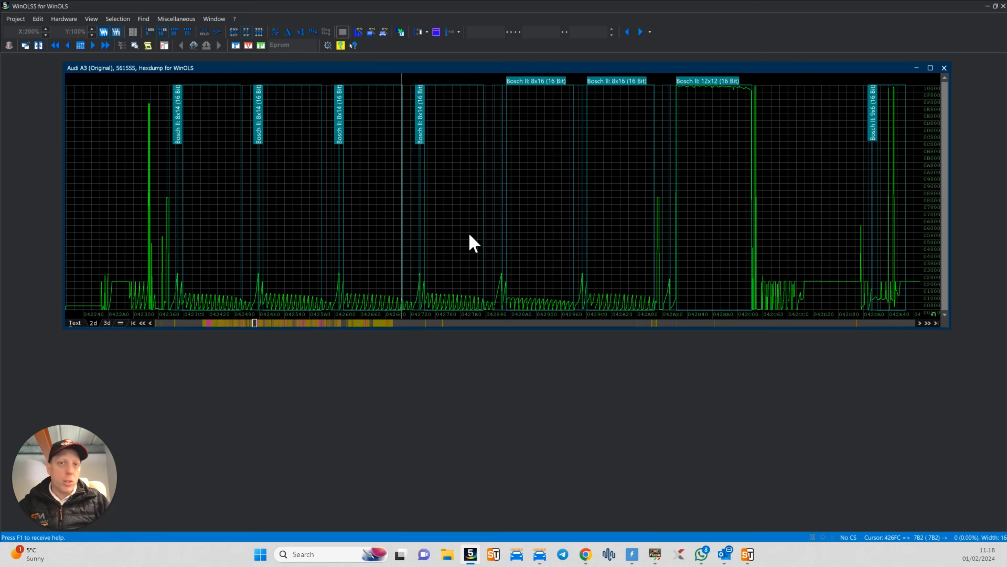
pyautogui.click(223, 190)
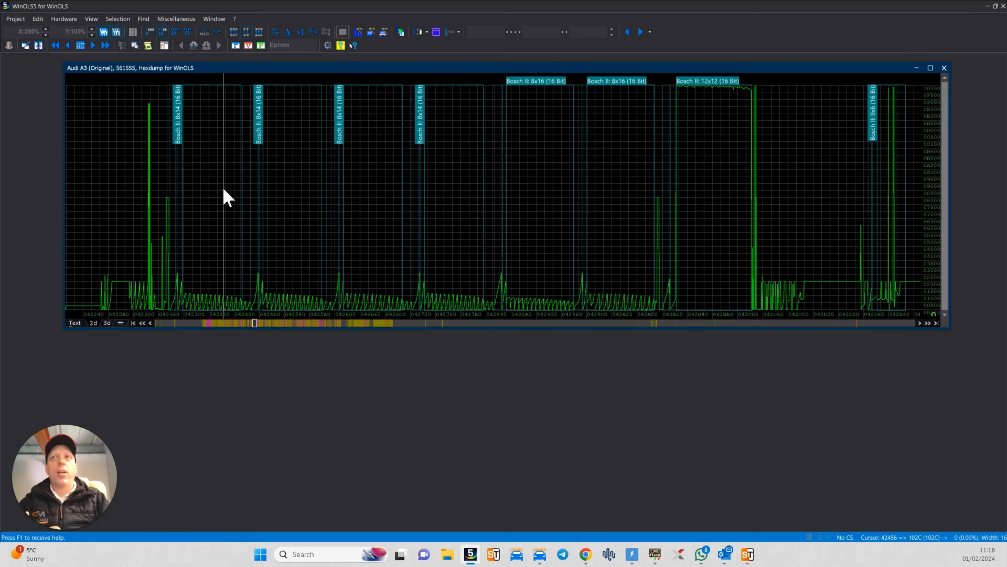
pyautogui.click(180, 113)
pyautogui.moveTo(269, 137); pyautogui.dragTo(518, 116)
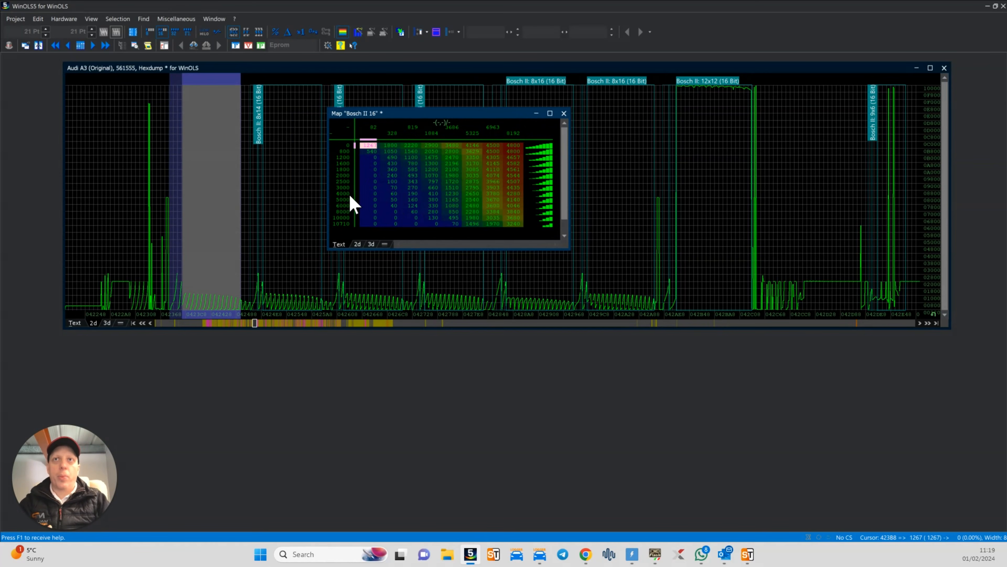
pyautogui.moveTo(501, 116); pyautogui.dragTo(511, 121)
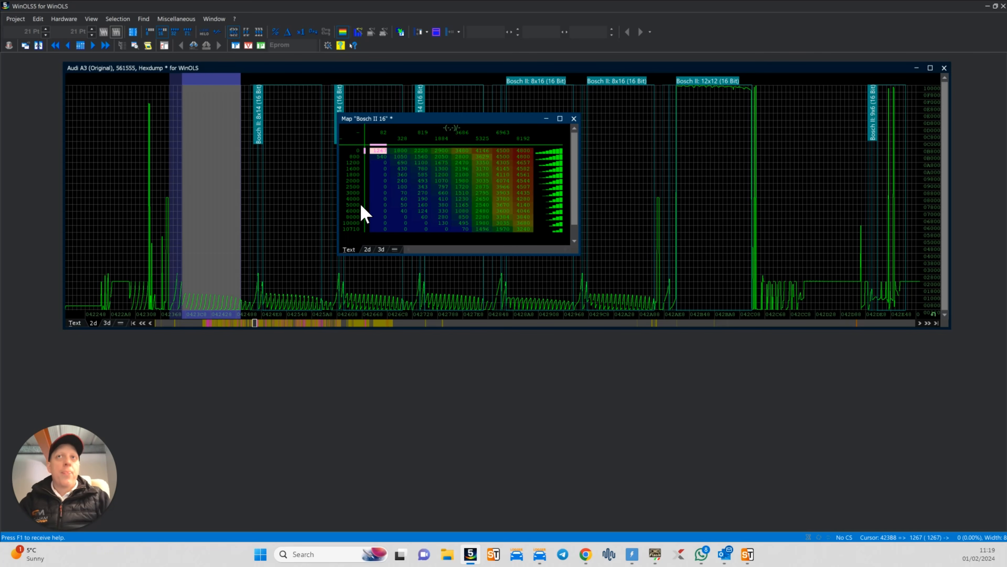
pyautogui.moveTo(419, 119); pyautogui.dragTo(426, 102)
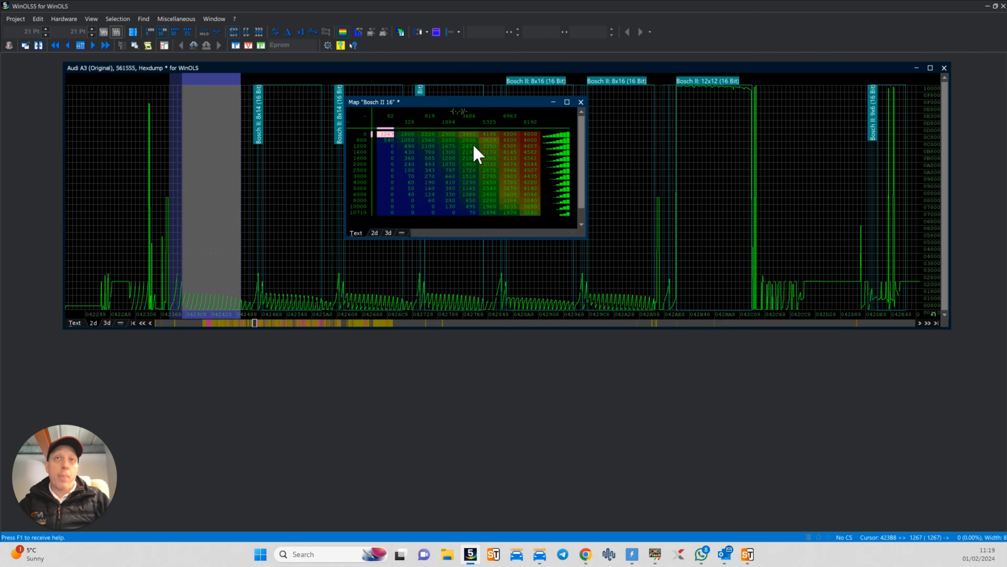
# Open the properties of the first 8x14 map at address 423B8 and name it Torque
pyautogui.doubleClick(501, 166)
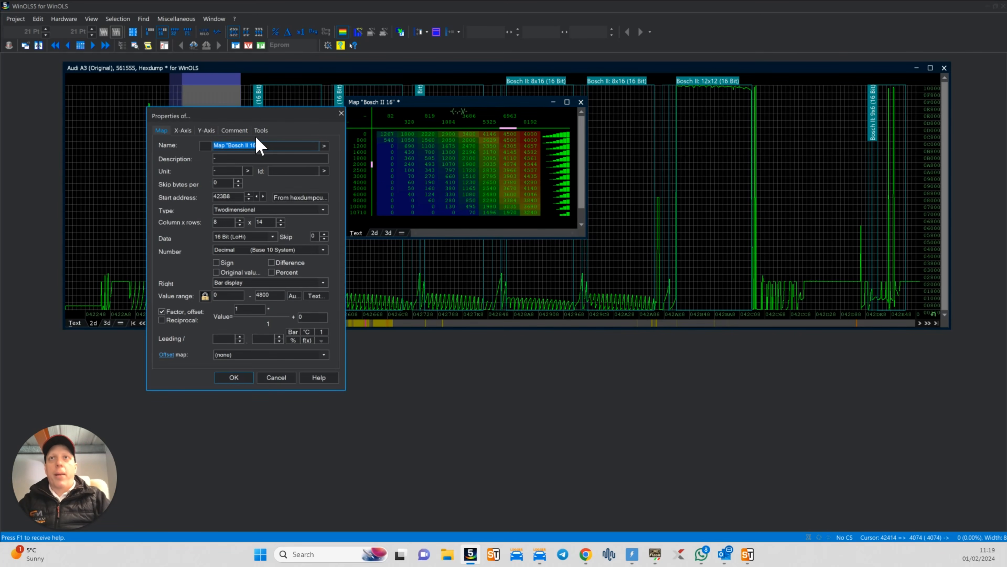
pyautogui.moveTo(261, 119); pyautogui.dragTo(729, 142)
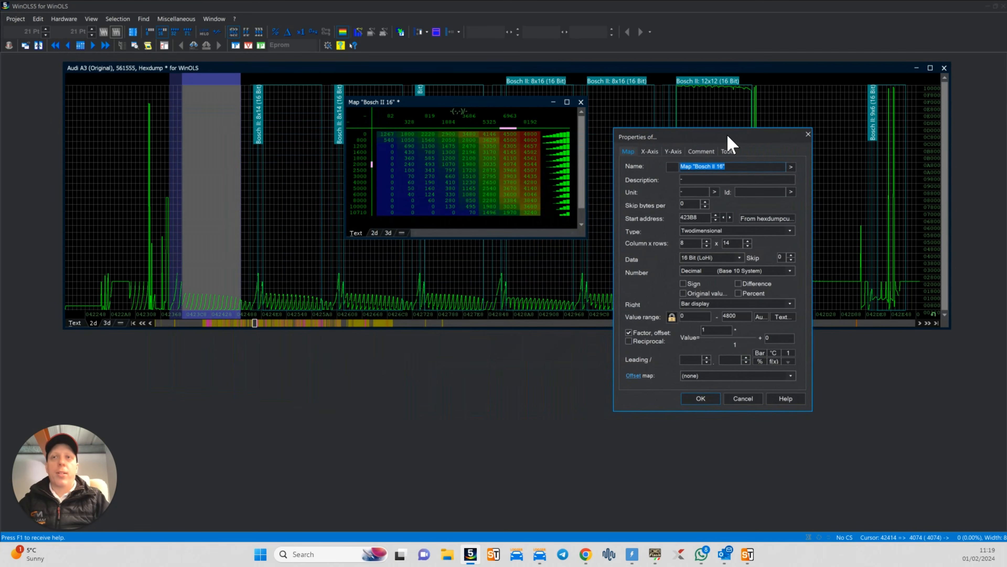
pyautogui.write('T')
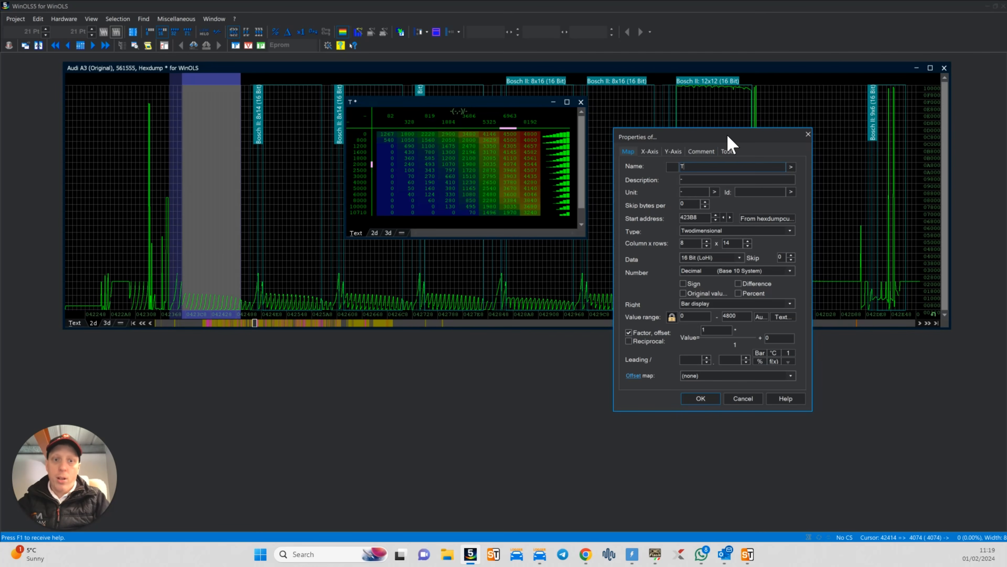
pyautogui.write('rorque')
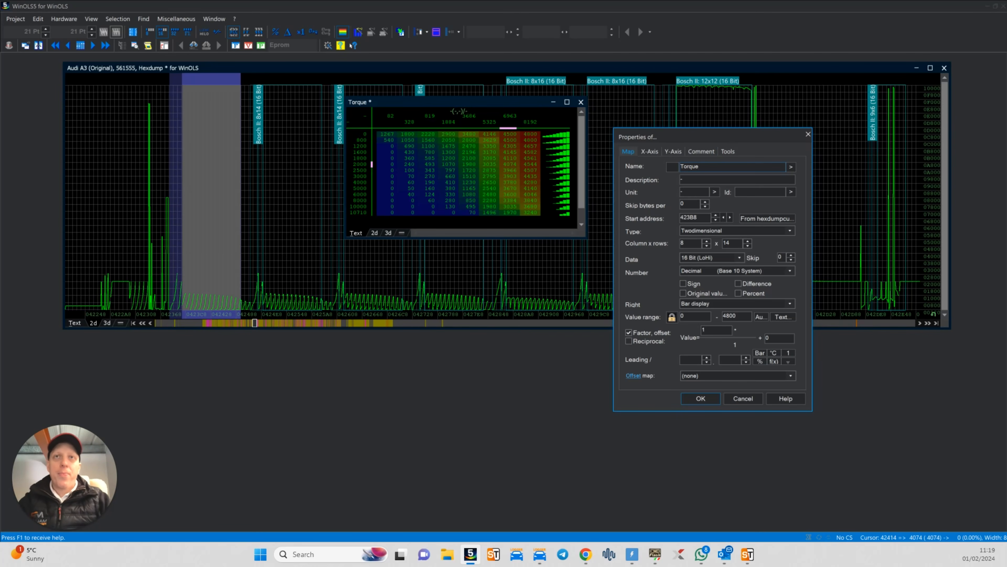
# Try a factor of 0.1 for the Torque map's values, and close its properties without applying them
pyautogui.moveTo(711, 331); pyautogui.dragTo(691, 329)
pyautogui.write('0.1')
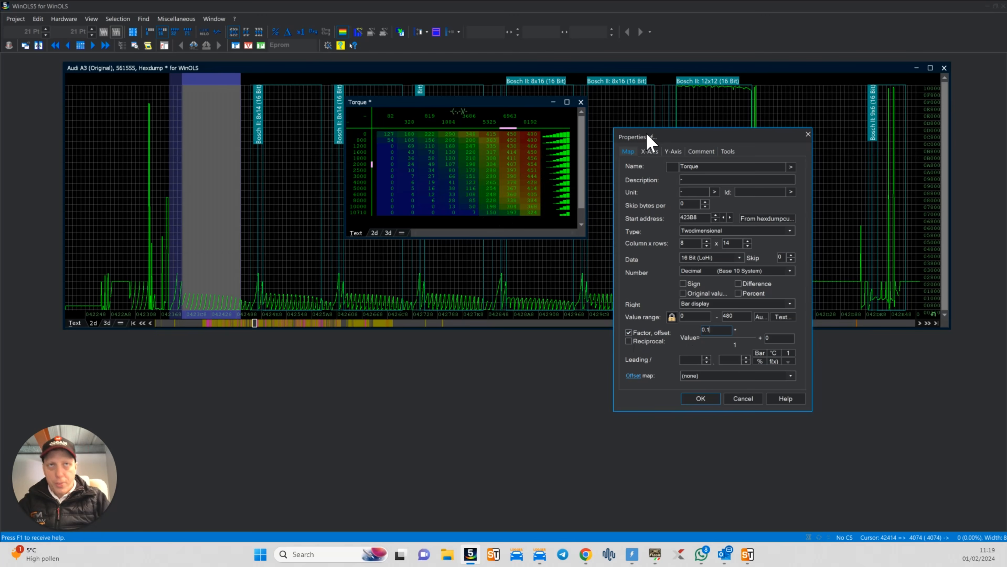
pyautogui.moveTo(647, 139); pyautogui.dragTo(638, 117)
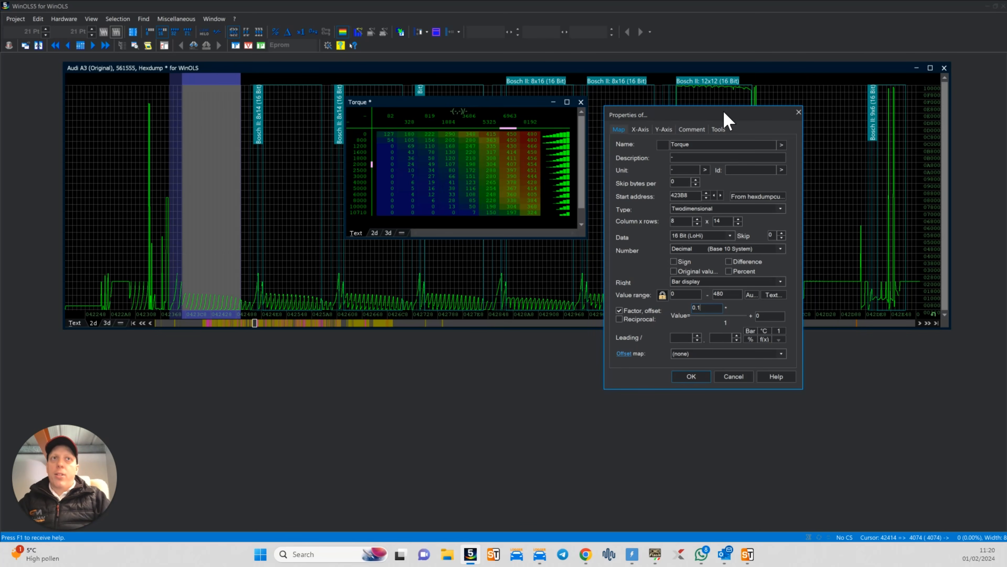
pyautogui.moveTo(725, 113); pyautogui.dragTo(746, 85)
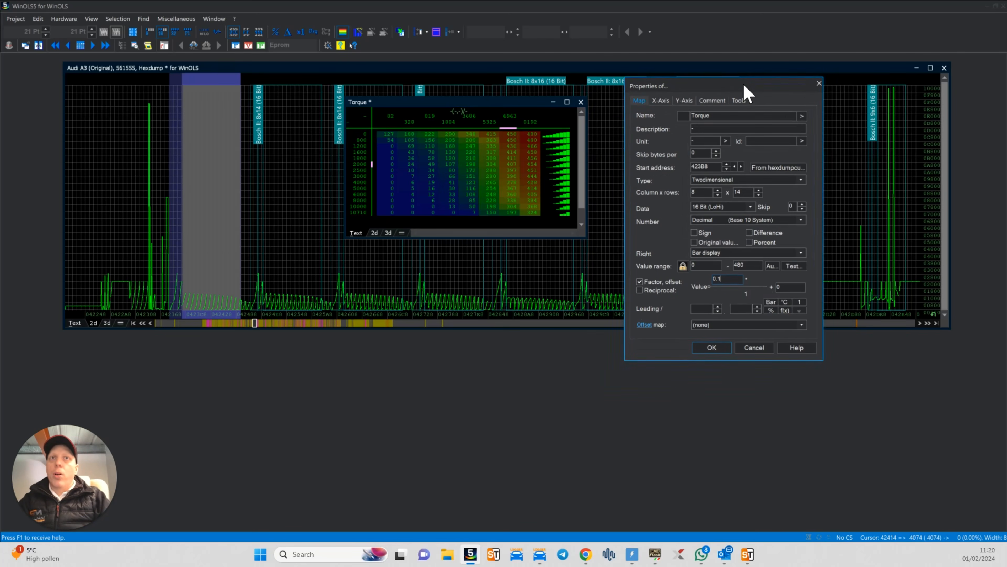
pyautogui.click(819, 82)
# Close the first 8x14 map's window and remove that map from the hexdump, leaving only its potential map
pyautogui.moveTo(522, 105); pyautogui.dragTo(554, 101)
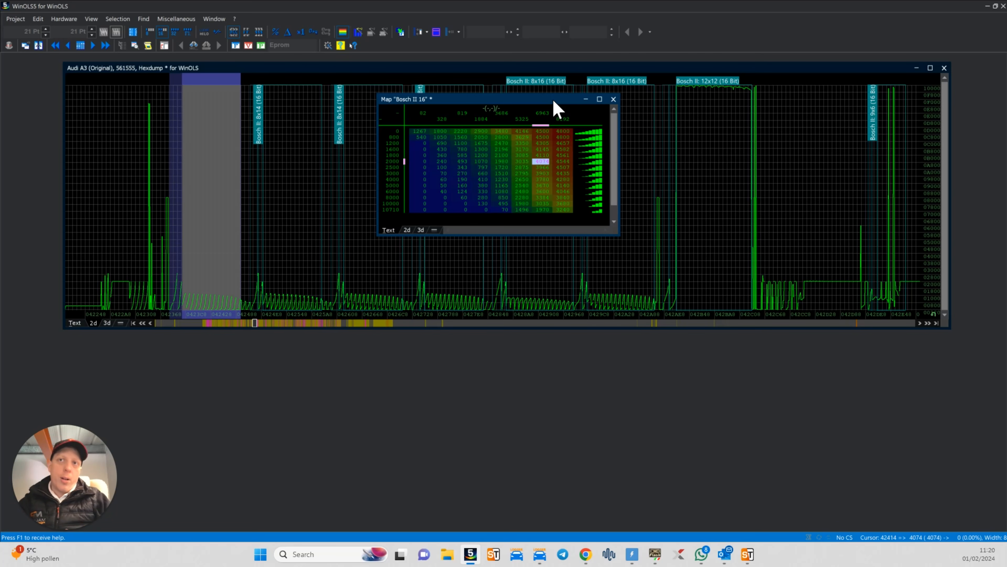
pyautogui.click(614, 99)
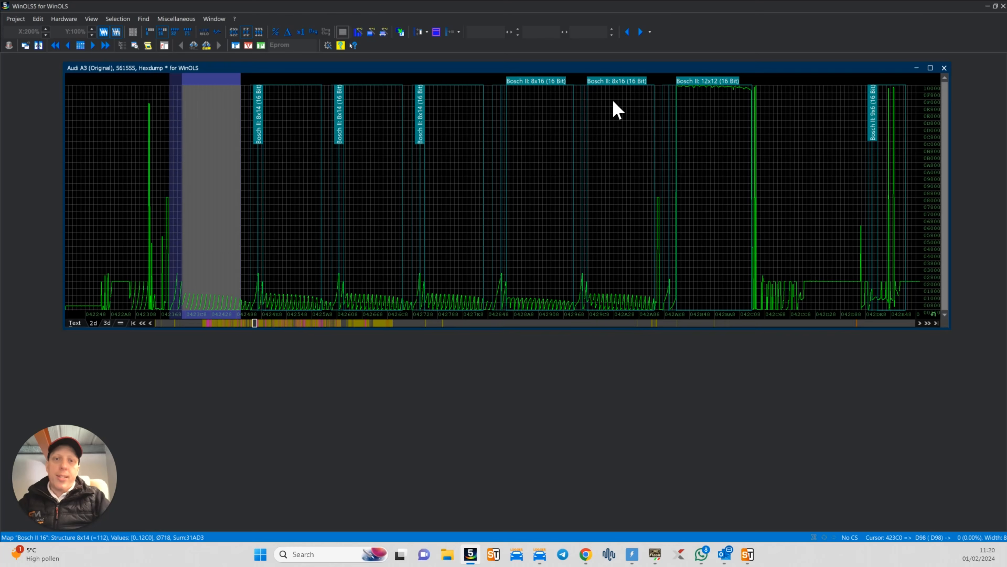
pyautogui.rightClick(232, 156)
pyautogui.click(293, 257)
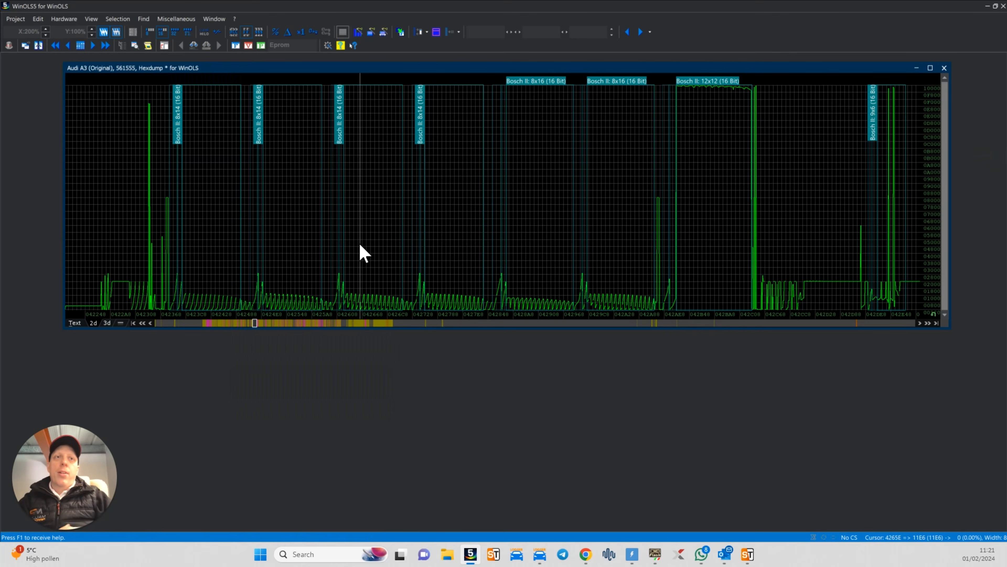
# Look through the hexdump's map area from about address 042300 to 068000 to examine the potential maps
pyautogui.scroll(-10, 360, 245)
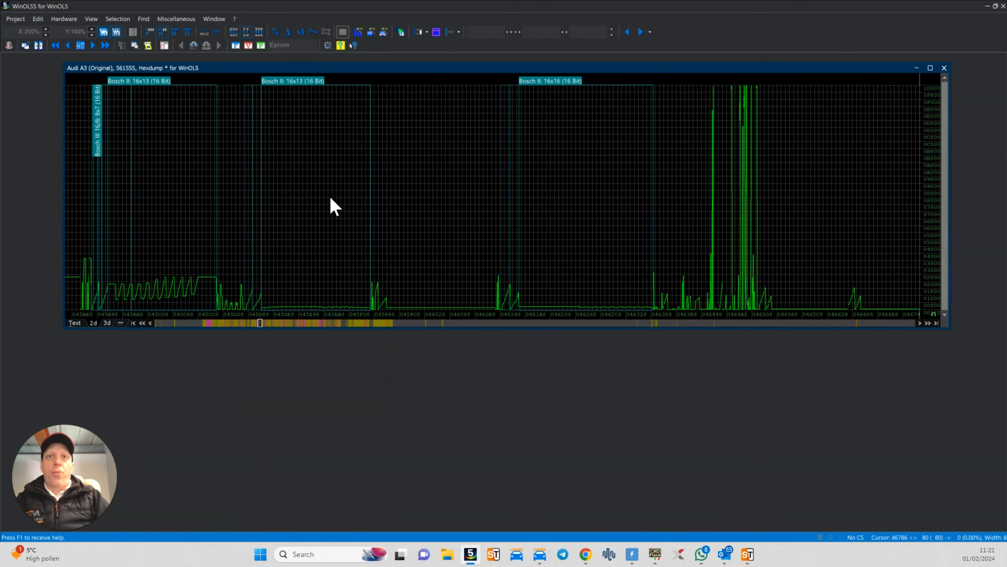
pyautogui.scroll(-8, 335, 205)
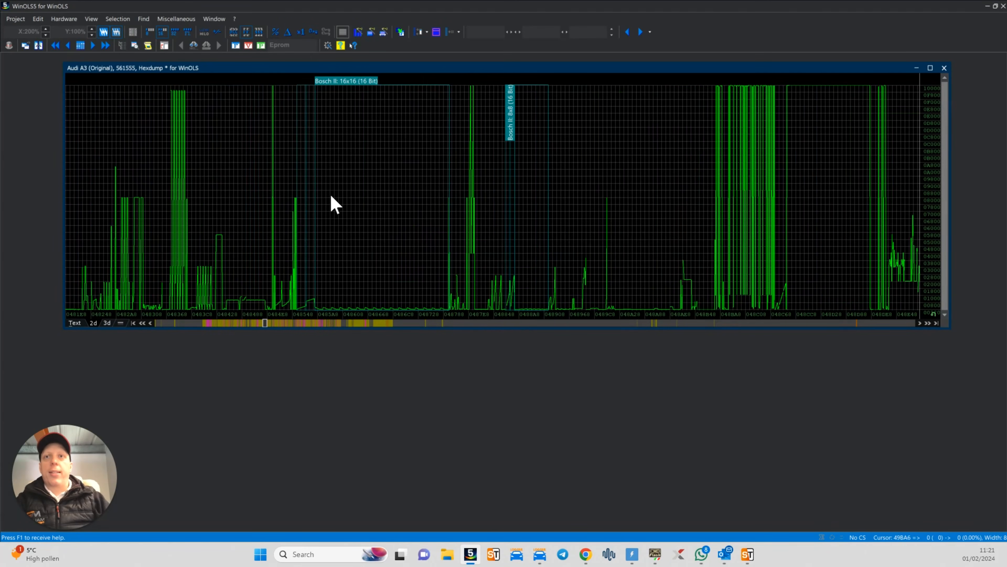
pyautogui.scroll(-1, 335, 204)
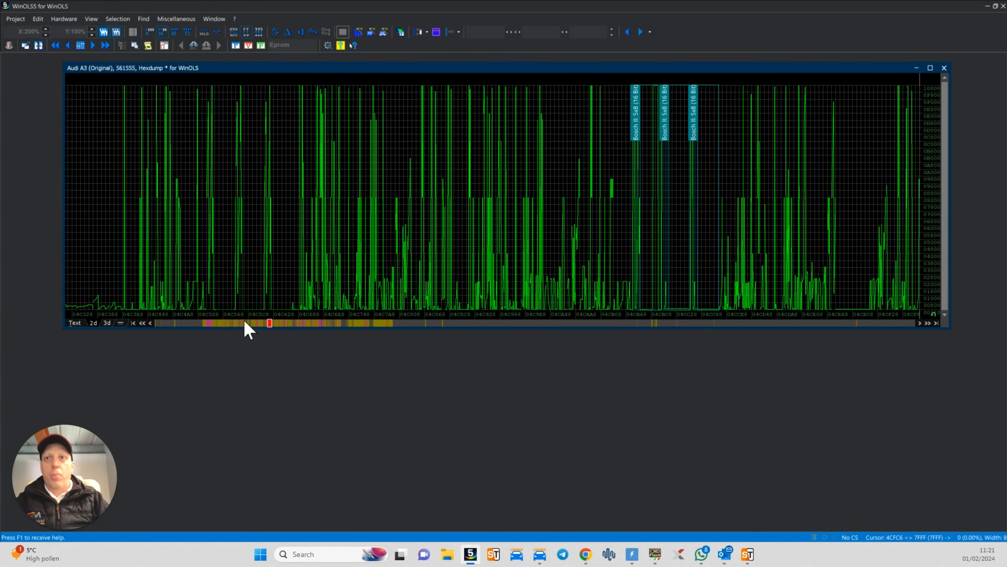
pyautogui.scroll(-2, 246, 324)
pyautogui.scroll(3, 244, 325)
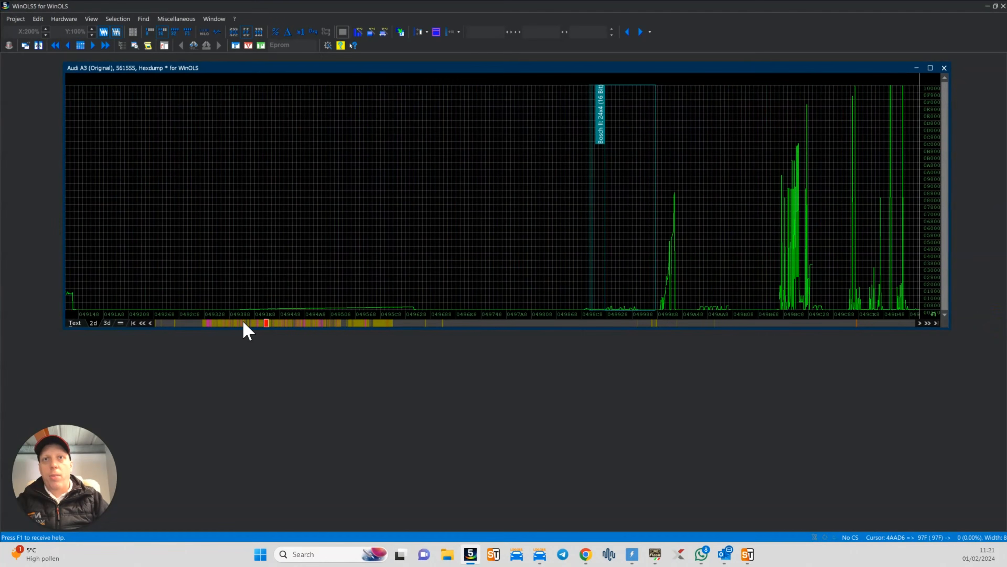
pyautogui.scroll(-5, 244, 327)
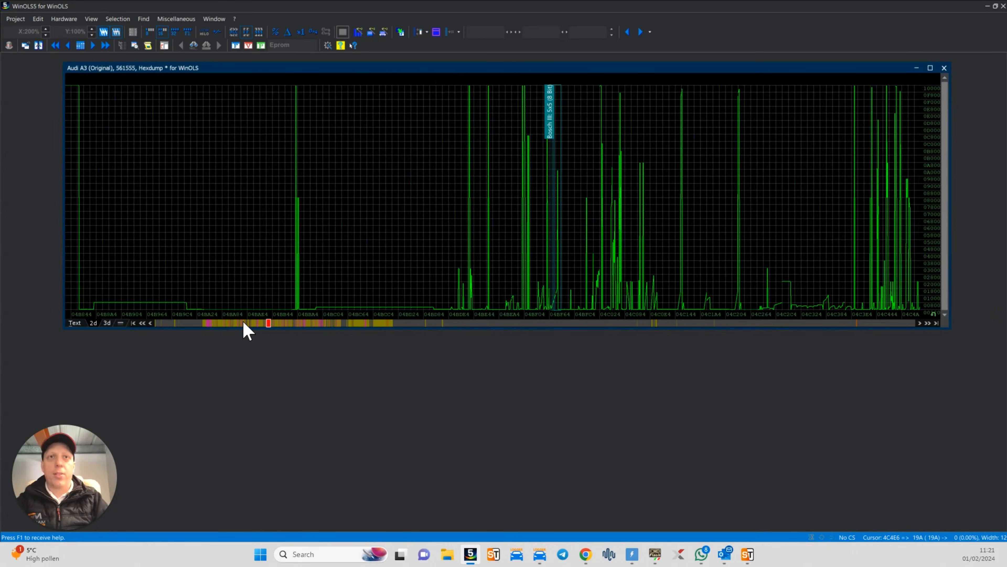
pyautogui.scroll(-20, 376, 308)
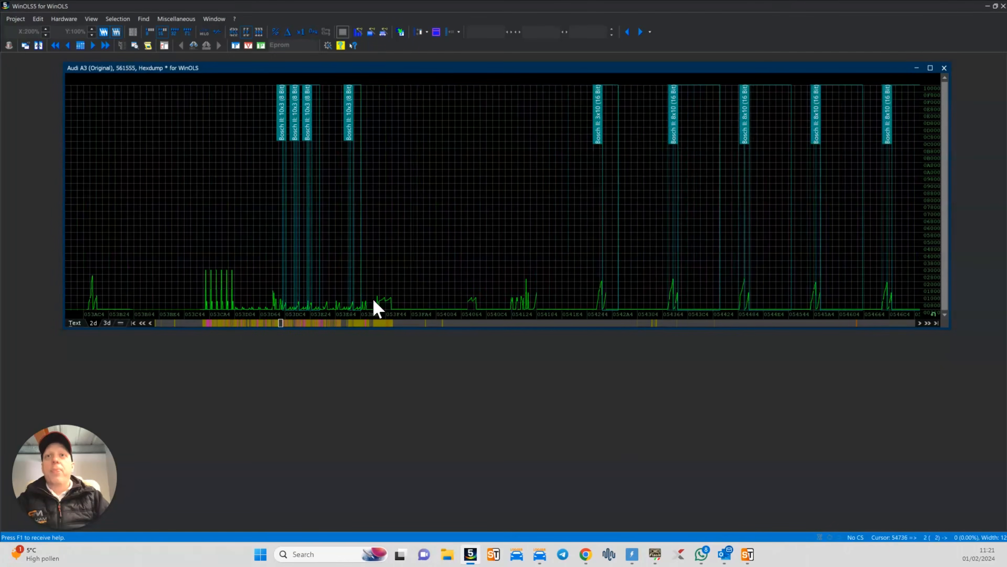
pyautogui.scroll(-20, 375, 308)
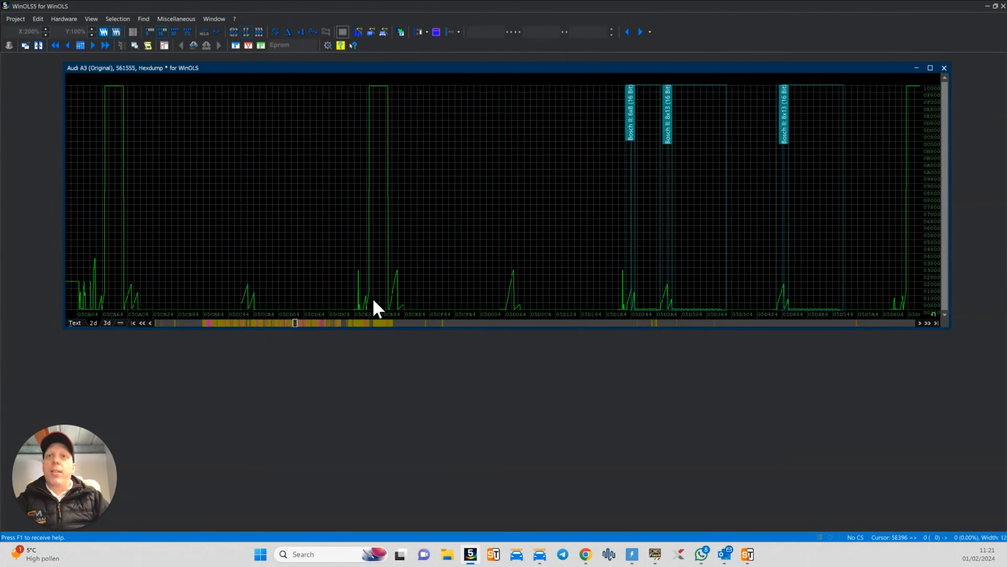
pyautogui.scroll(-18, 376, 308)
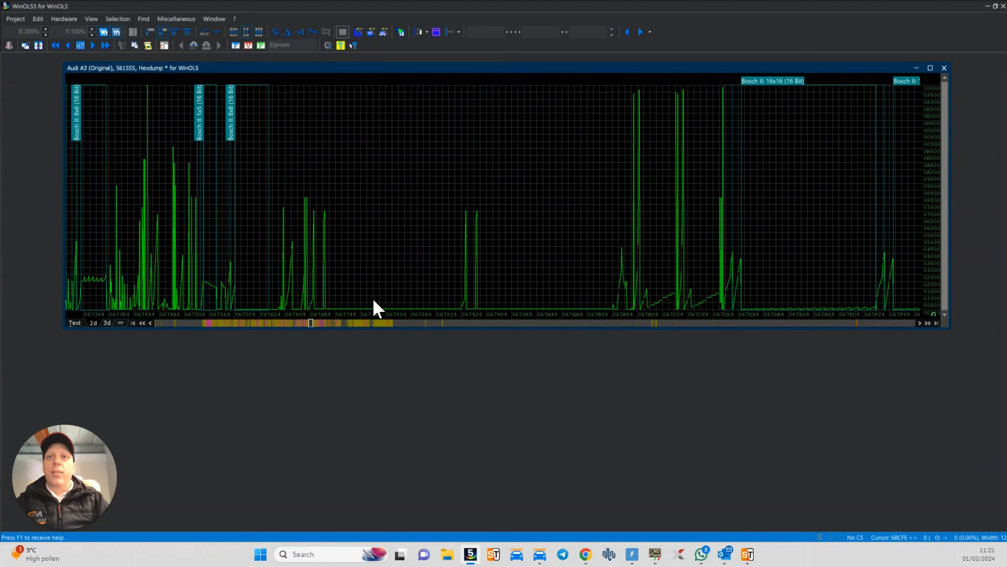
# Locate the row of similar 16x16 and 15x16 potential maps near address 070A00 in the hexdump
pyautogui.scroll(10, 273, 330)
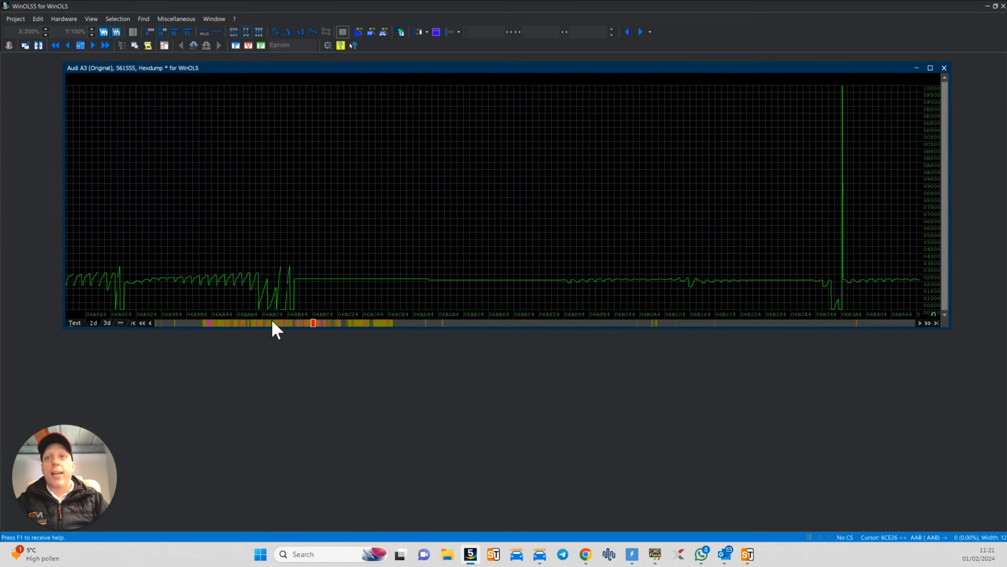
pyautogui.scroll(-6, 273, 329)
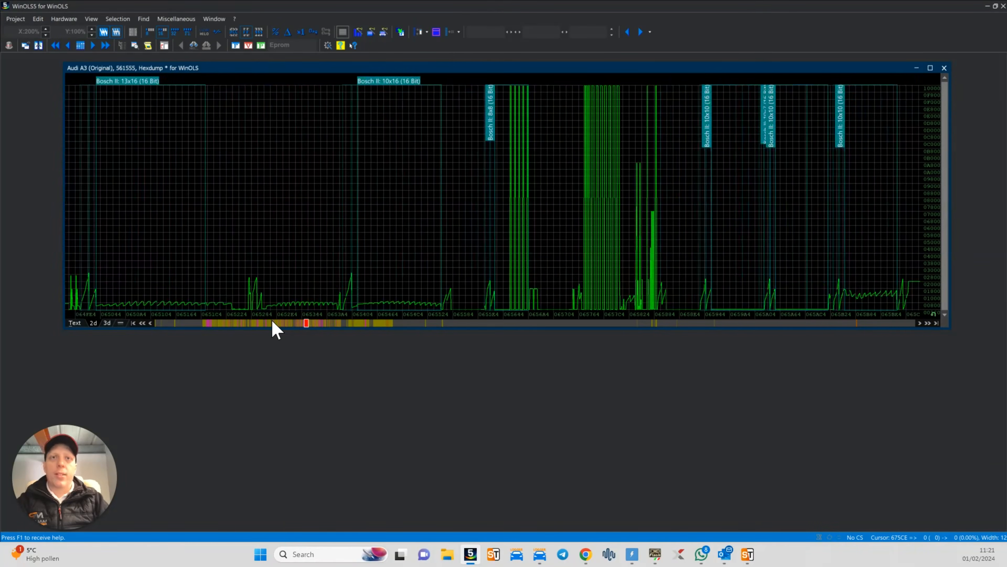
pyautogui.scroll(-15, 638, 251)
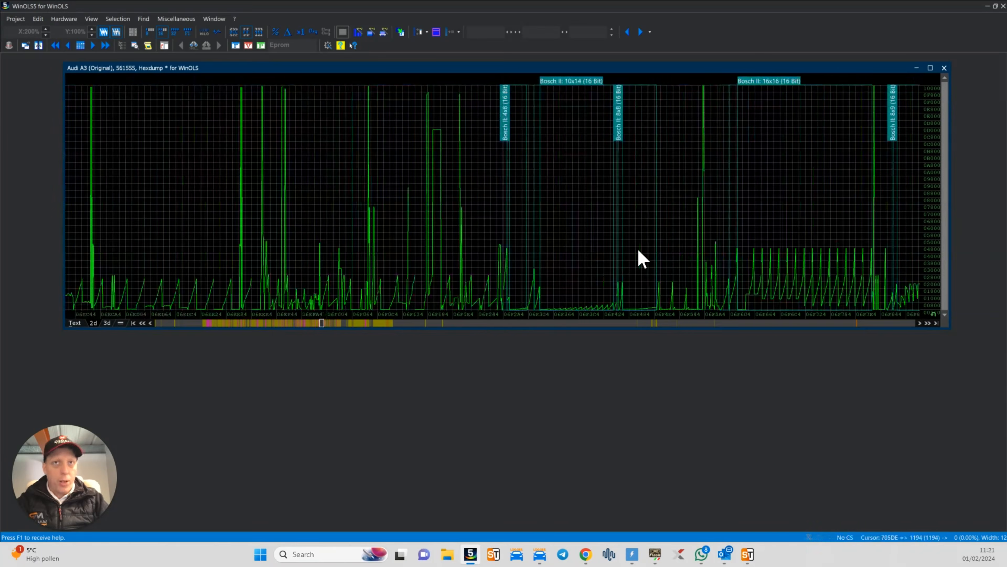
pyautogui.scroll(-1, 639, 254)
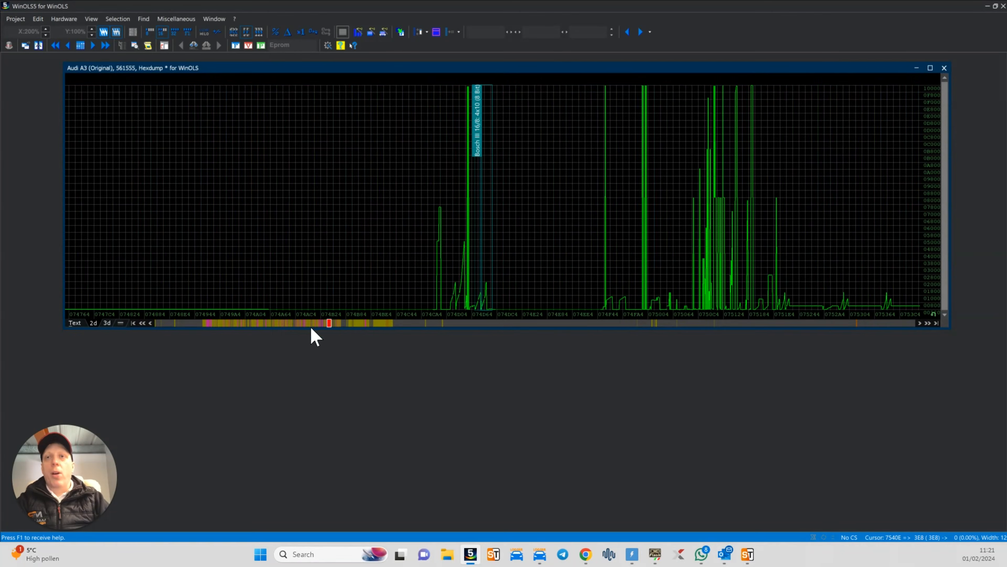
pyautogui.scroll(7, 290, 327)
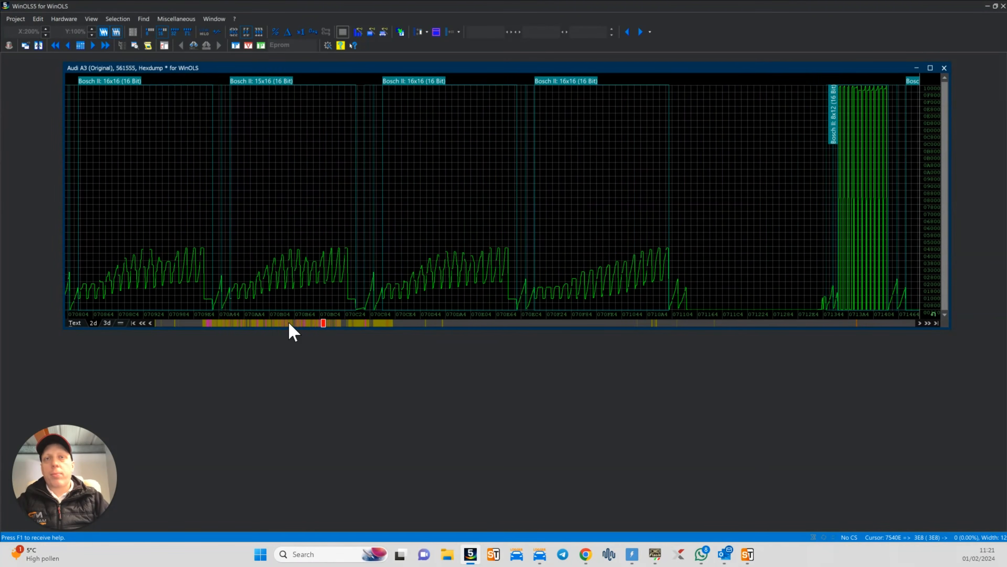
# Save the project and reposition the hexdump window
pyautogui.scroll(-1, 289, 322)
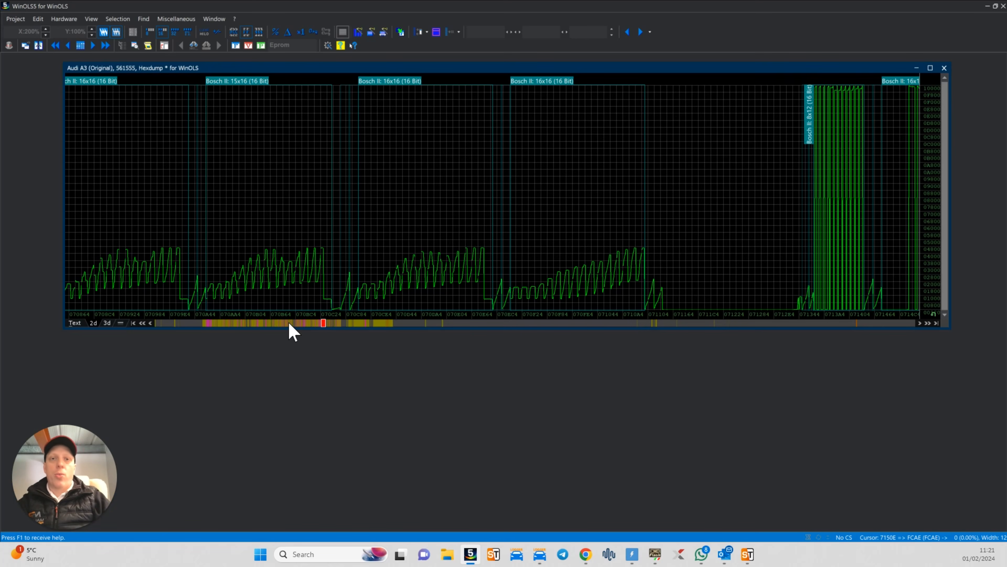
pyautogui.hotkey('ctrl', 's')
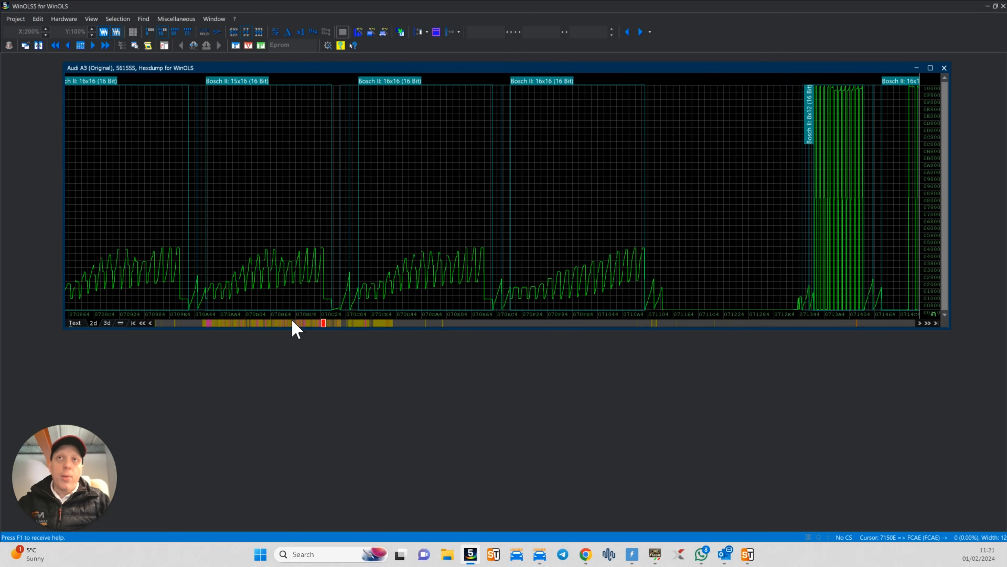
pyautogui.moveTo(330, 68); pyautogui.dragTo(309, 62)
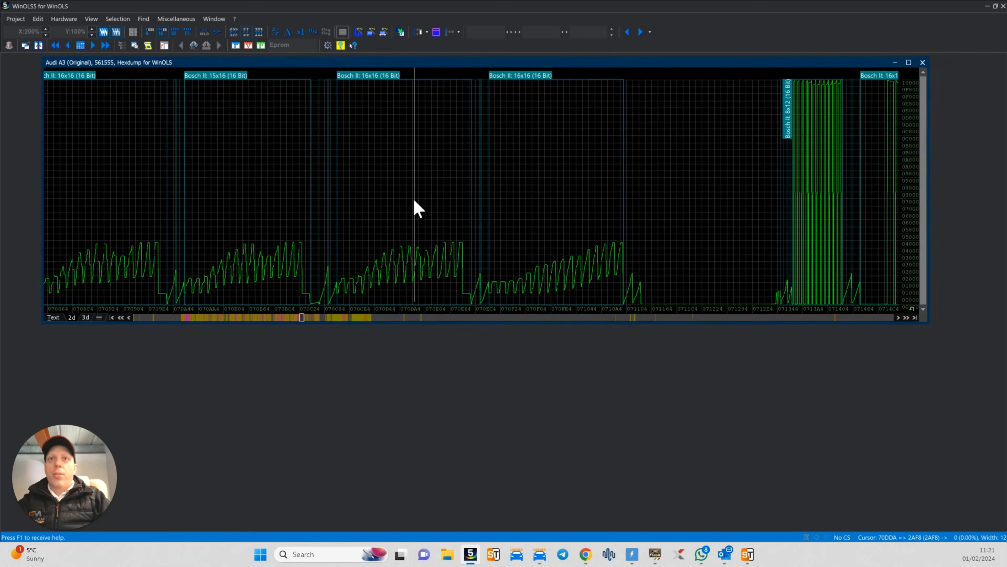
# Check the areas around the row of five 16x16 and 15x16 potential maps and place the cursor in the last one
pyautogui.scroll(-3, 630, 215)
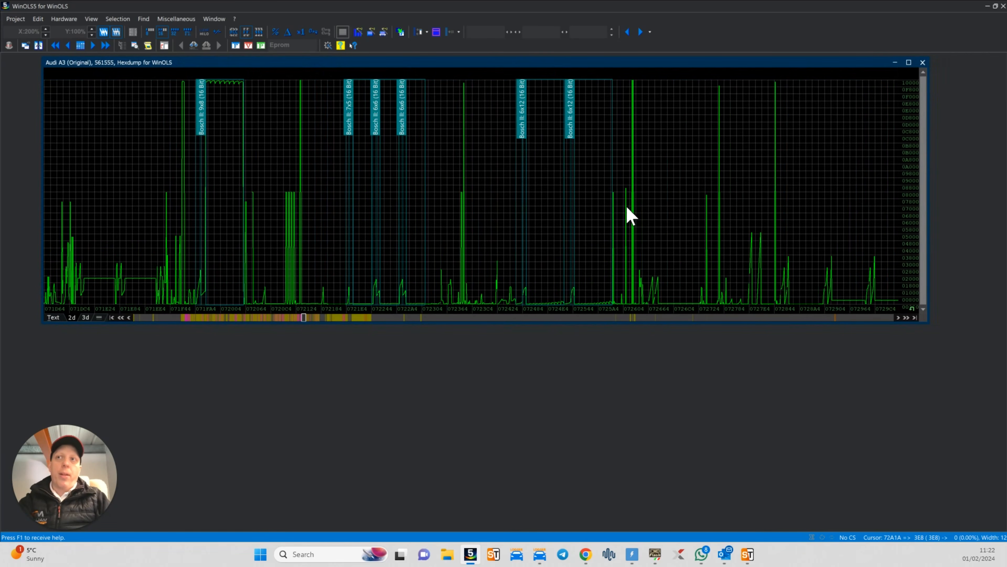
pyautogui.scroll(5, 233, 321)
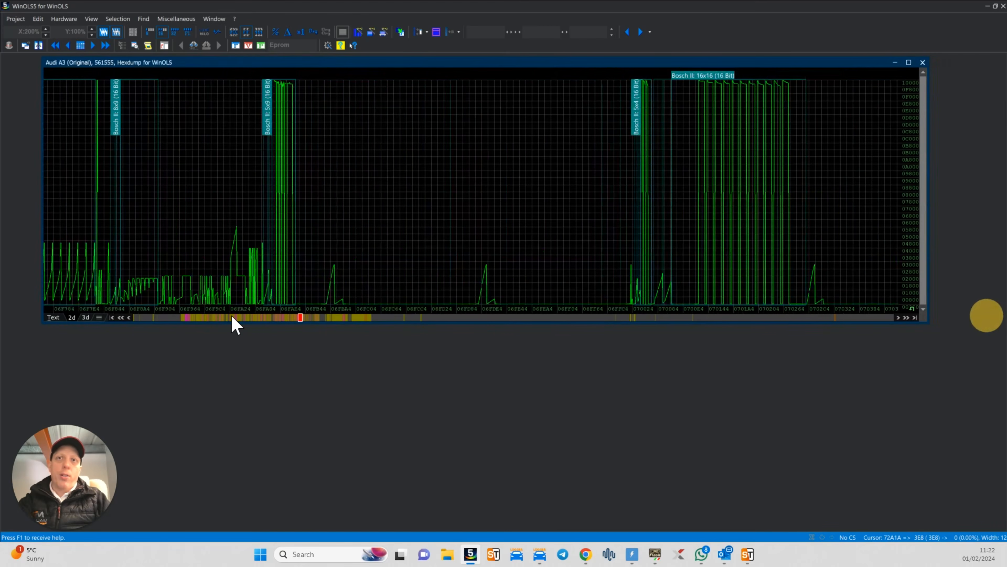
pyautogui.scroll(4, 234, 323)
pyautogui.scroll(-4, 233, 322)
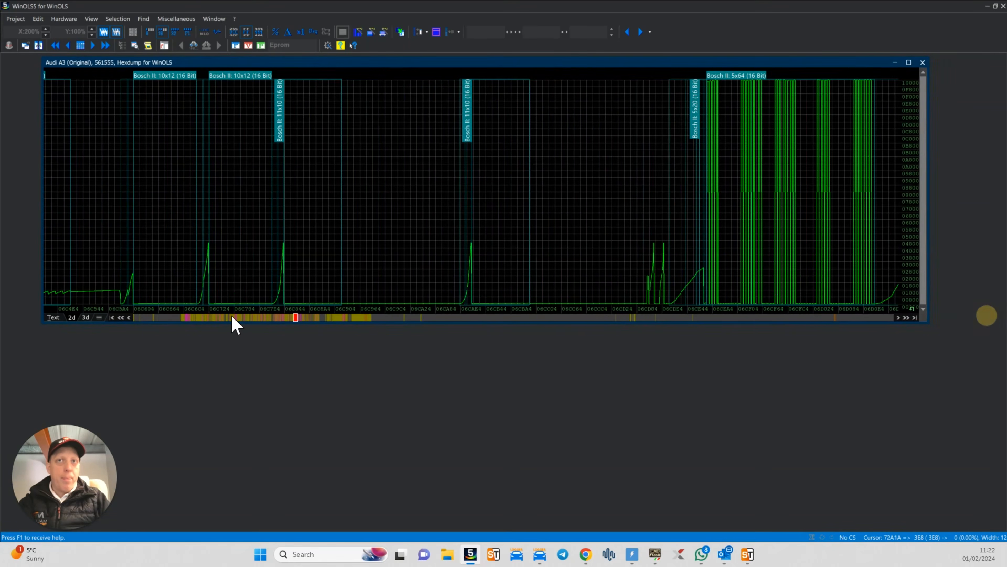
pyautogui.scroll(-2, 591, 228)
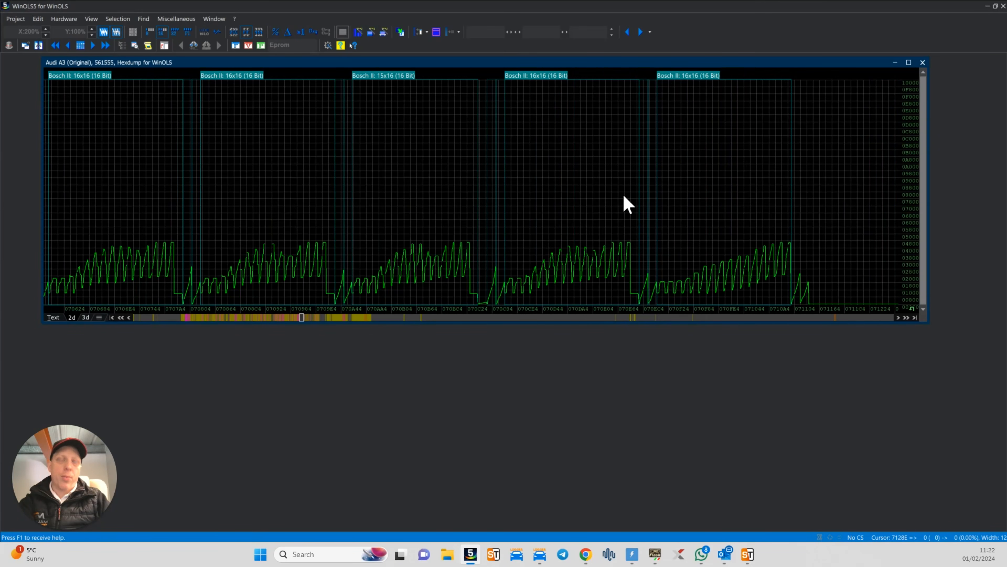
pyautogui.click(703, 168)
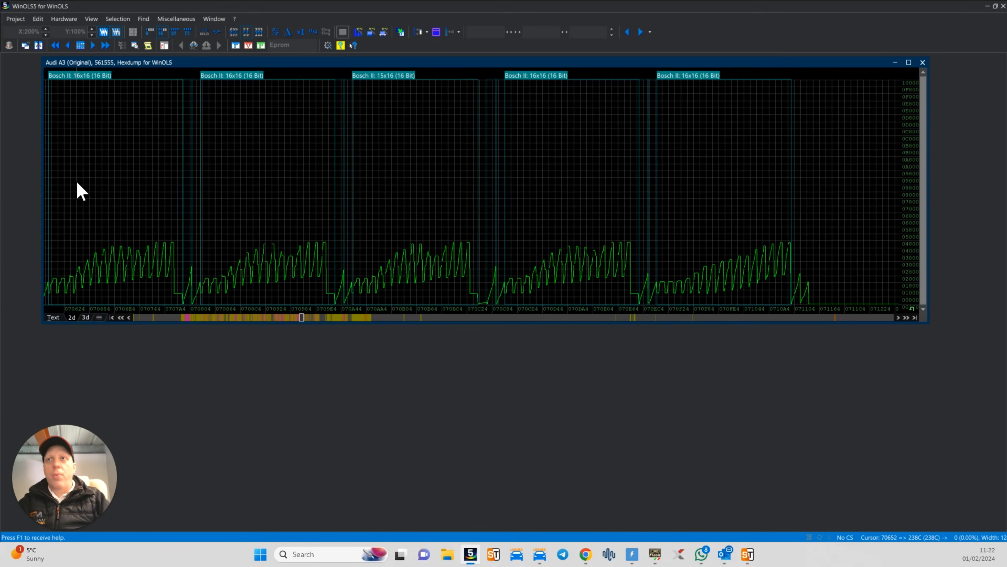
pyautogui.click(705, 171)
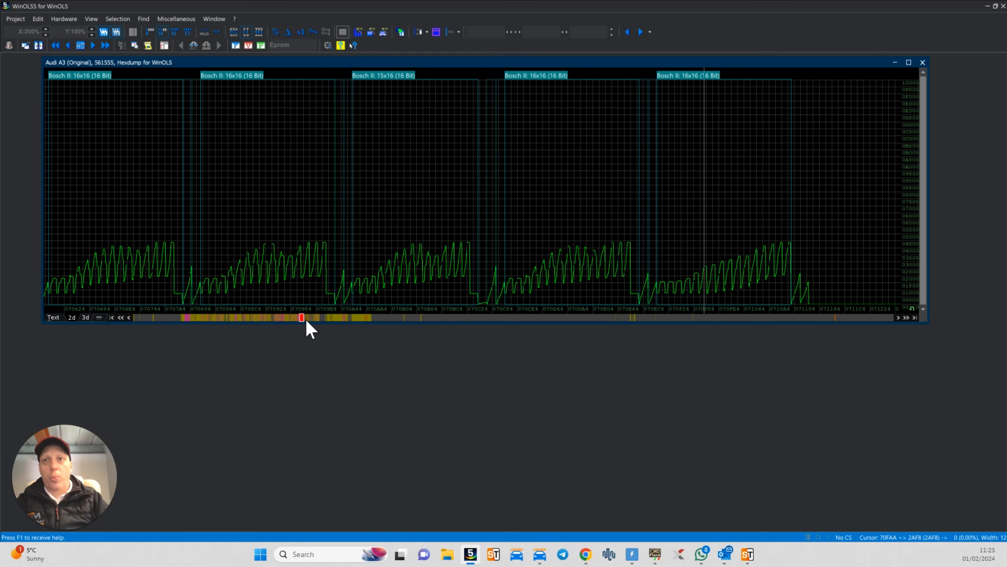
# Return to the start of the map area and page through it to about address 033DB6, placing the cursor there
pyautogui.moveTo(302, 318); pyautogui.dragTo(194, 318)
pyautogui.press('pagedown')
pyautogui.press('pagedown')
pyautogui.press('pagedown')
pyautogui.press('pagedown')
pyautogui.press('pagedown')
pyautogui.press('pagedown')
pyautogui.press('pagedown')
pyautogui.press('pagedown')
pyautogui.press('pagedown')
pyautogui.press('pagedown')
pyautogui.press('pagedown')
pyautogui.press('pagedown')
pyautogui.press('pagedown')
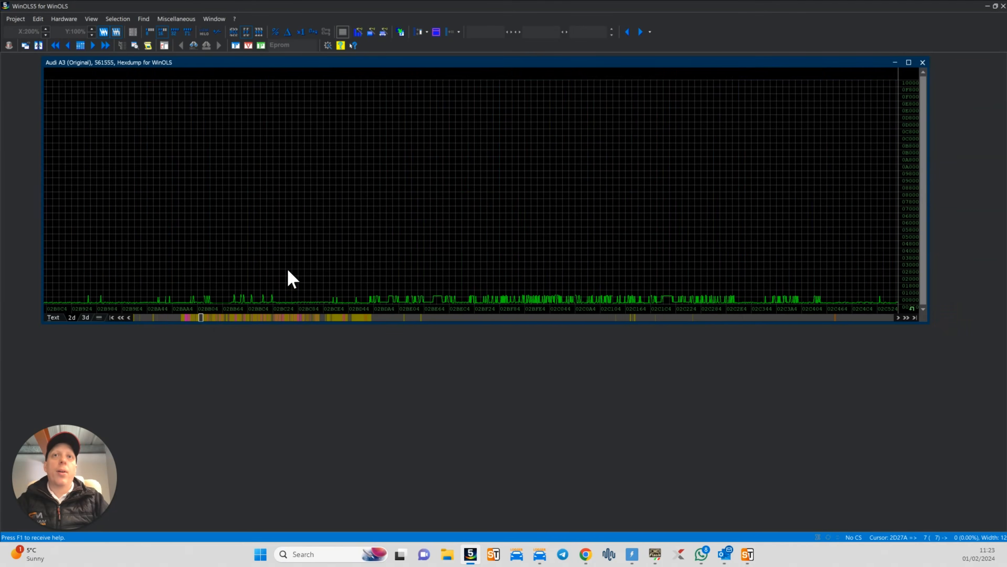
pyautogui.press('pagedown')
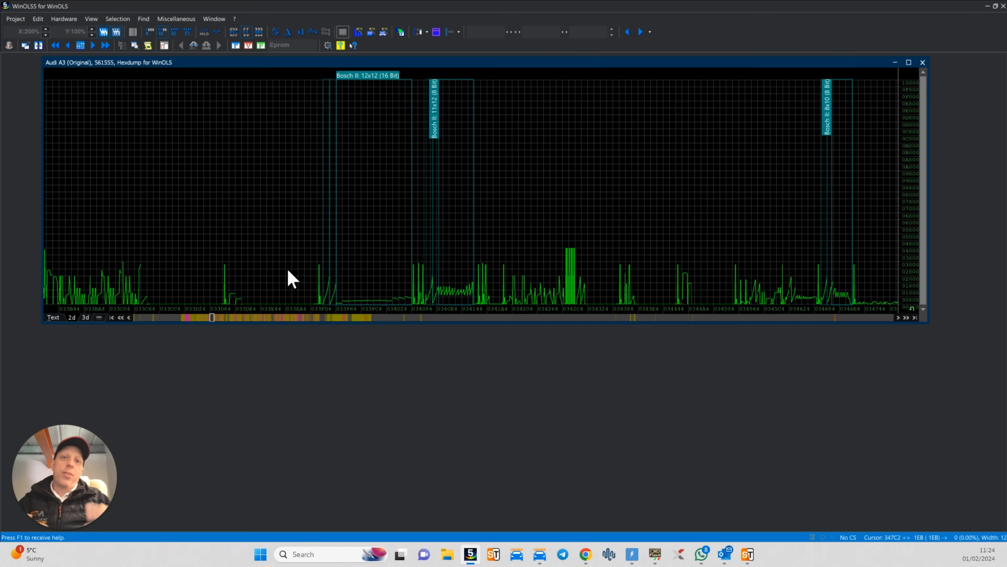
pyautogui.click(222, 208)
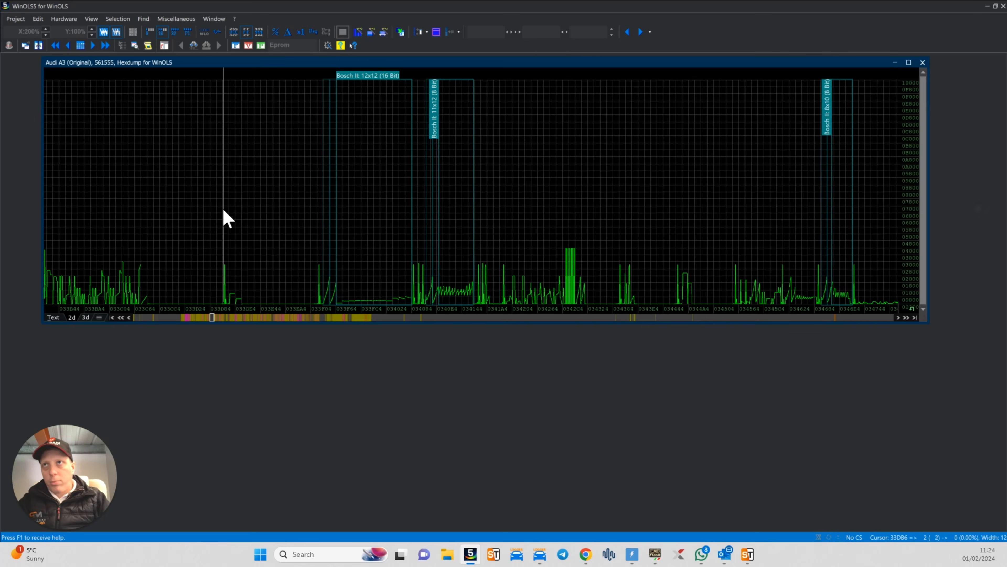
# Reposition the hexdump window and open the Solutions function for the Audi A3 project
pyautogui.moveTo(290, 64); pyautogui.dragTo(296, 71)
pyautogui.click(293, 101)
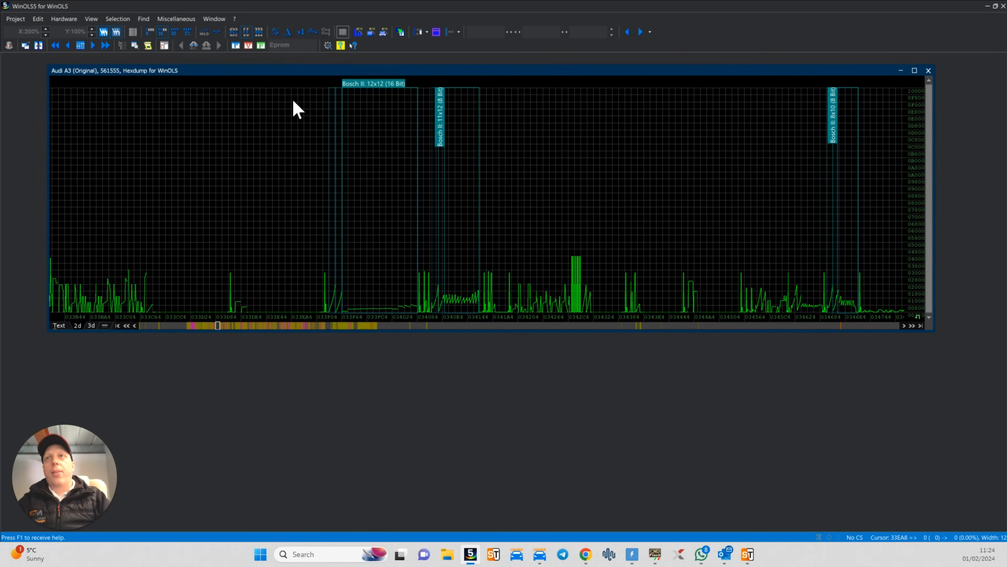
pyautogui.press('y')
pyautogui.press('y')
pyautogui.click(143, 18)
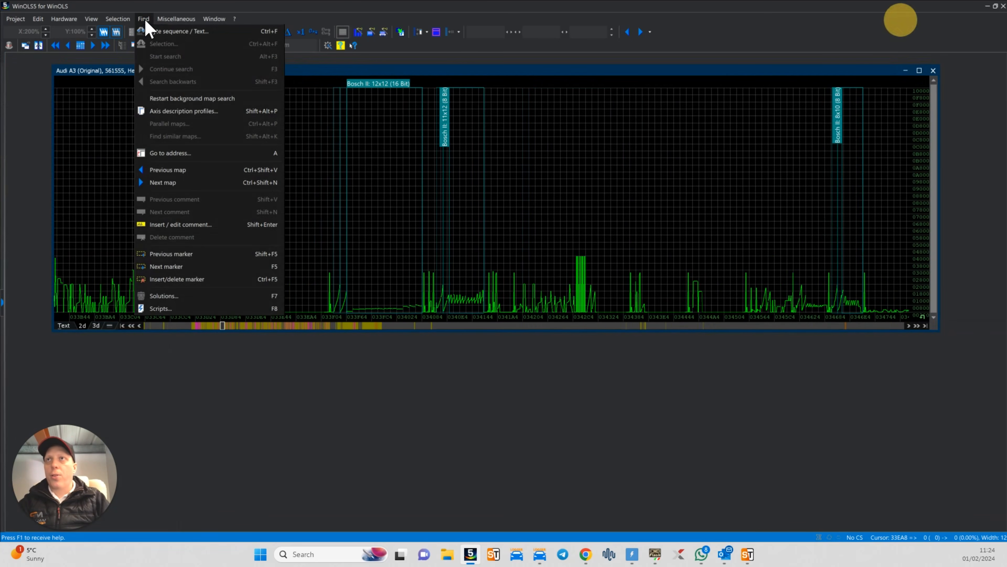
pyautogui.click(198, 298)
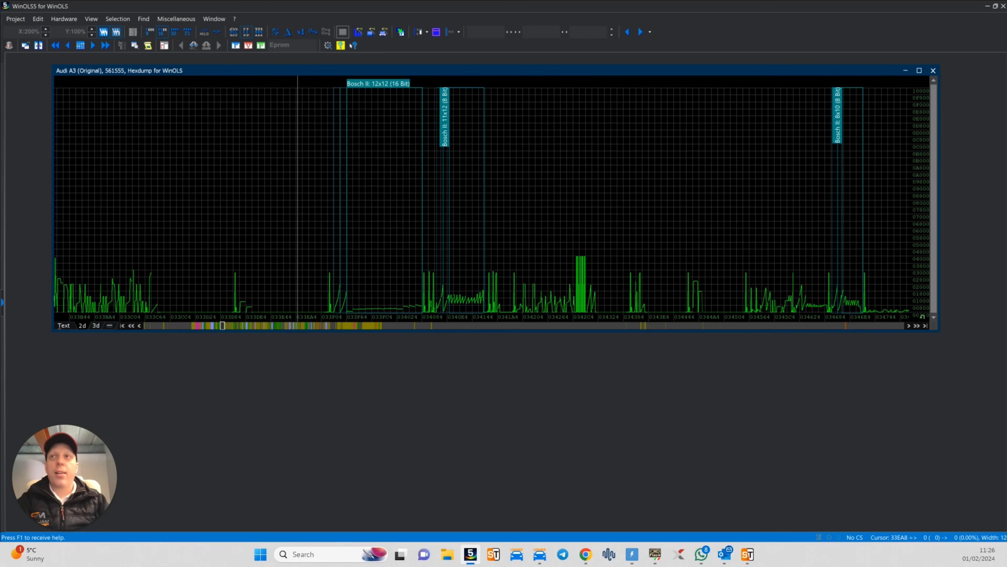
# Show the map selection list beside the hexdump and collapse all of its folders
pyautogui.click(306, 162)
pyautogui.hotkey('alt', 'y')
pyautogui.rightClick(157, 238)
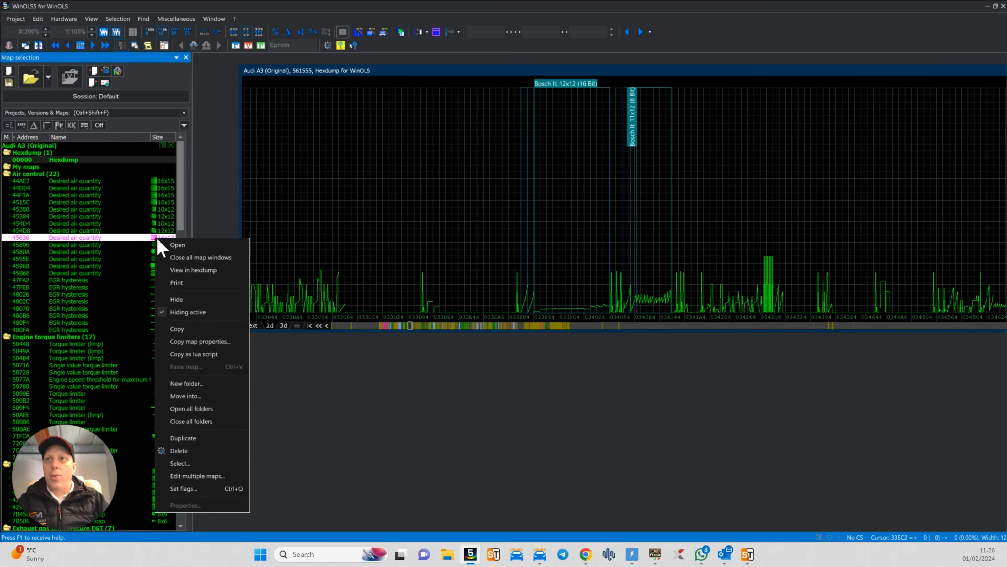
pyautogui.click(214, 419)
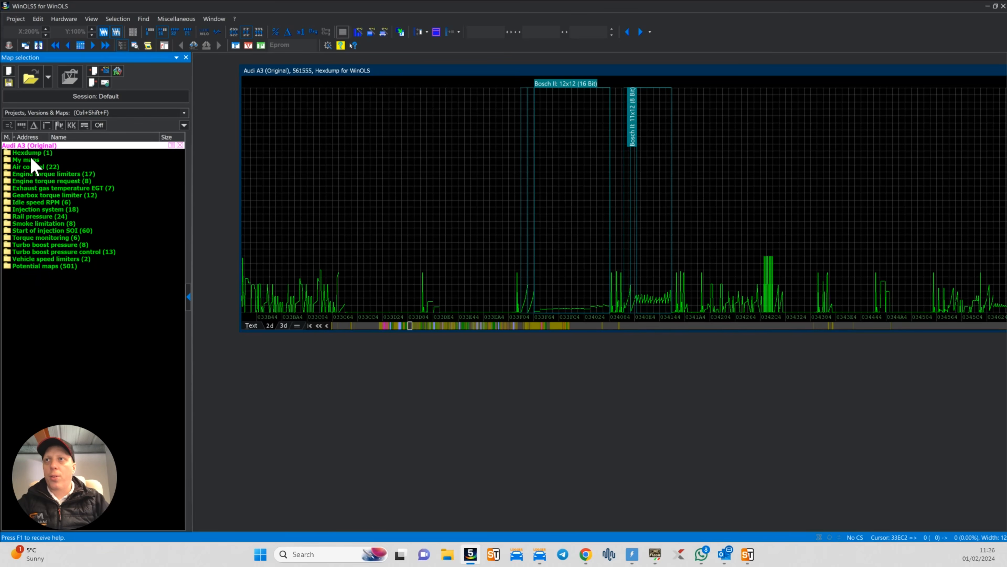
pyautogui.click(785, 158)
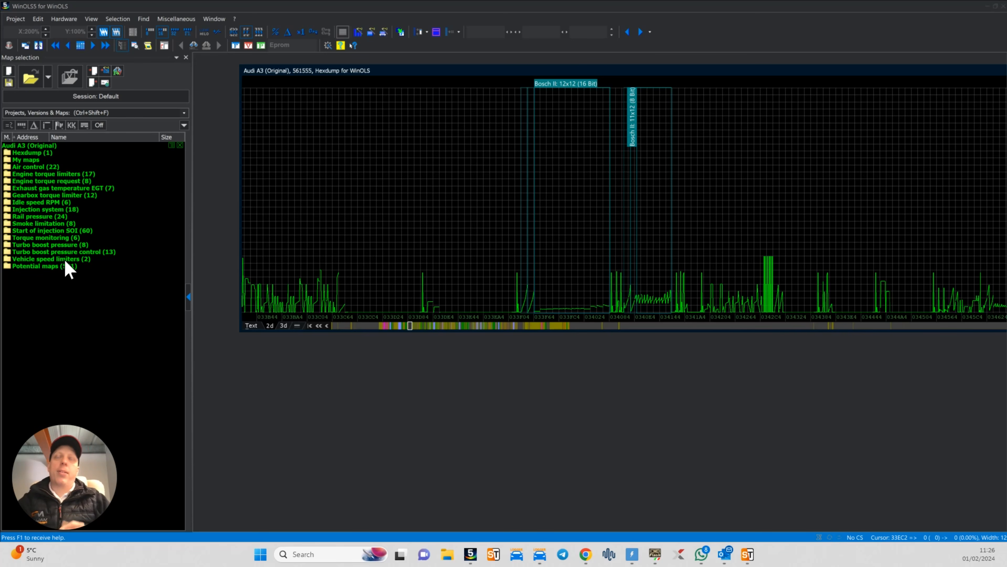
# Reposition the hexdump, go to the start of the map area and inspect the torque monitoring maps near address 0206A4
pyautogui.click(376, 326)
pyautogui.moveTo(427, 74); pyautogui.dragTo(390, 65)
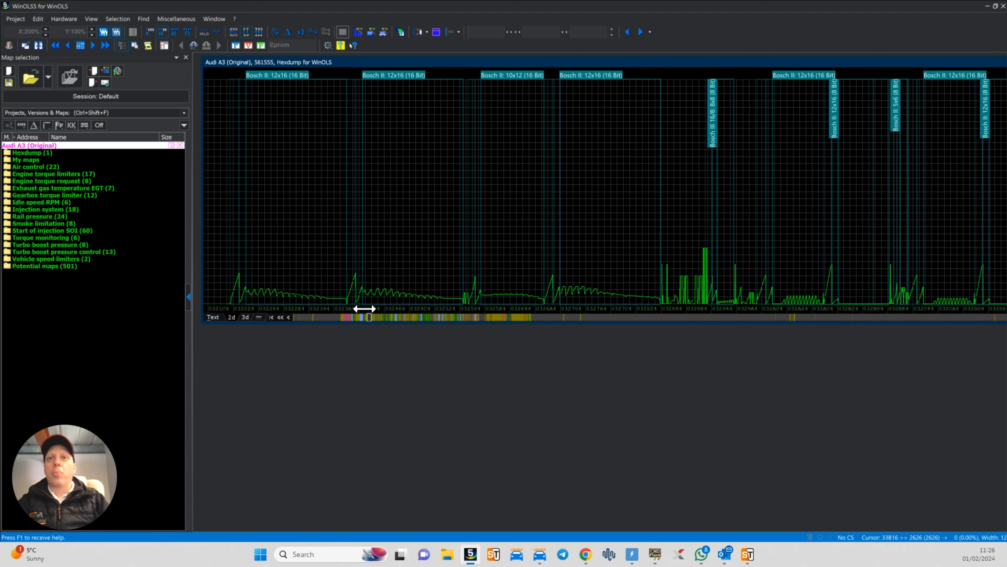
pyautogui.click(364, 317)
pyautogui.moveTo(364, 317)
pyautogui.mouseDown()
pyautogui.moveTo(318, 315)
pyautogui.moveTo(342, 317)
pyautogui.mouseUp()
pyautogui.scroll(-3, 448, 226)
pyautogui.scroll(-10, 378, 292)
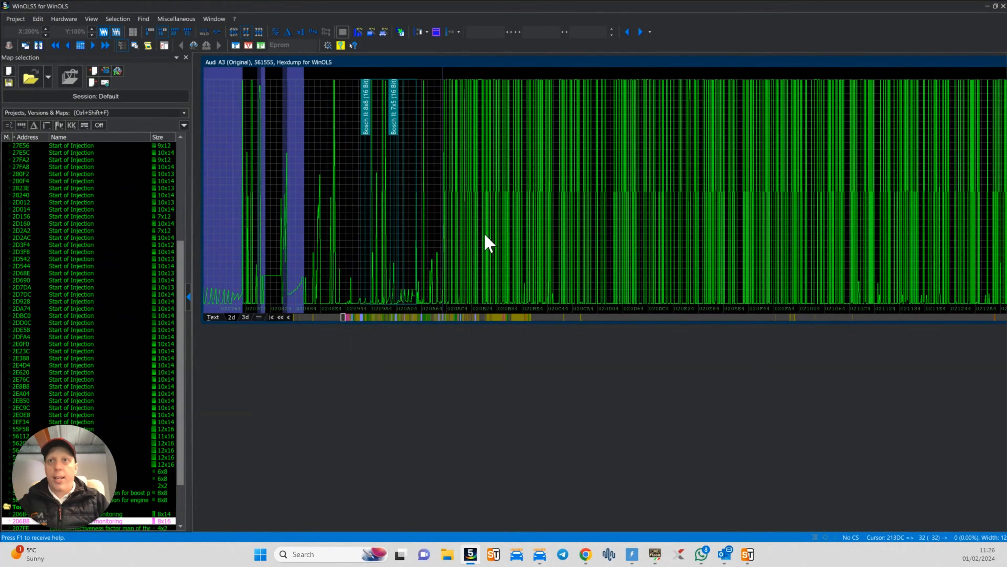
pyautogui.moveTo(252, 164)
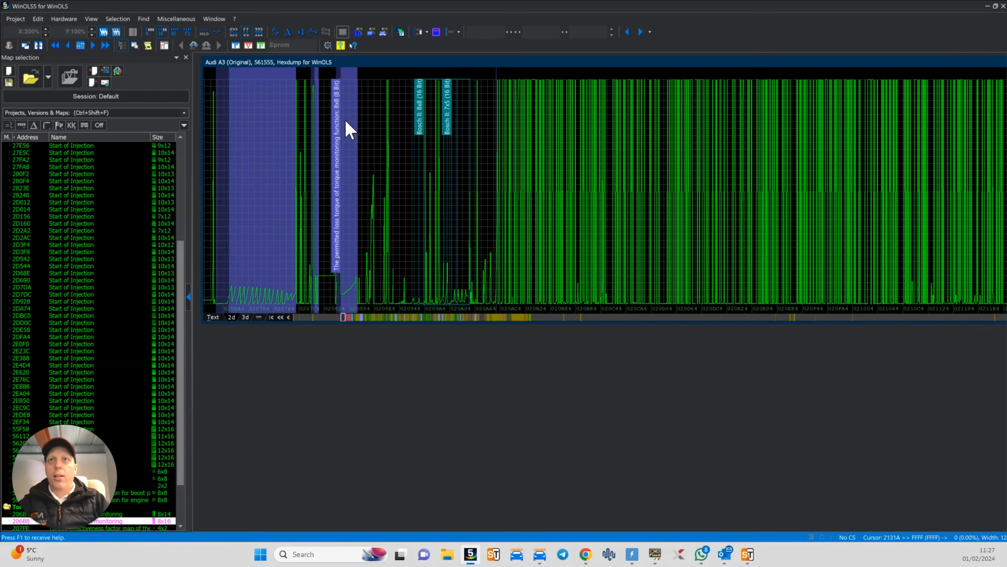
pyautogui.moveTo(346, 121)
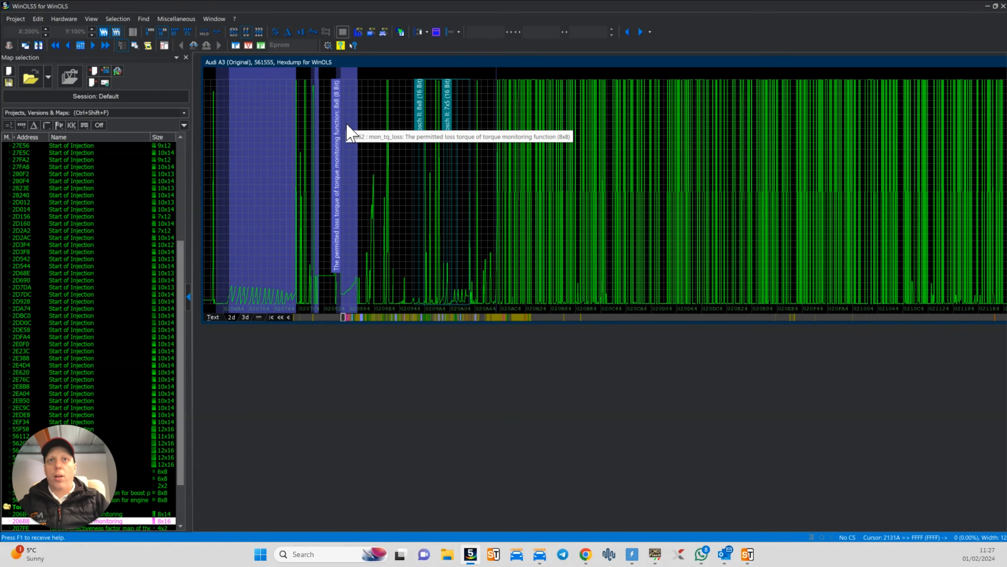
# Locate the group of Start of Injection maps in the hexdump, view the 10x12 map at address 27544 and close it
pyautogui.scroll(-5, 545, 168)
pyautogui.scroll(-7, 545, 170)
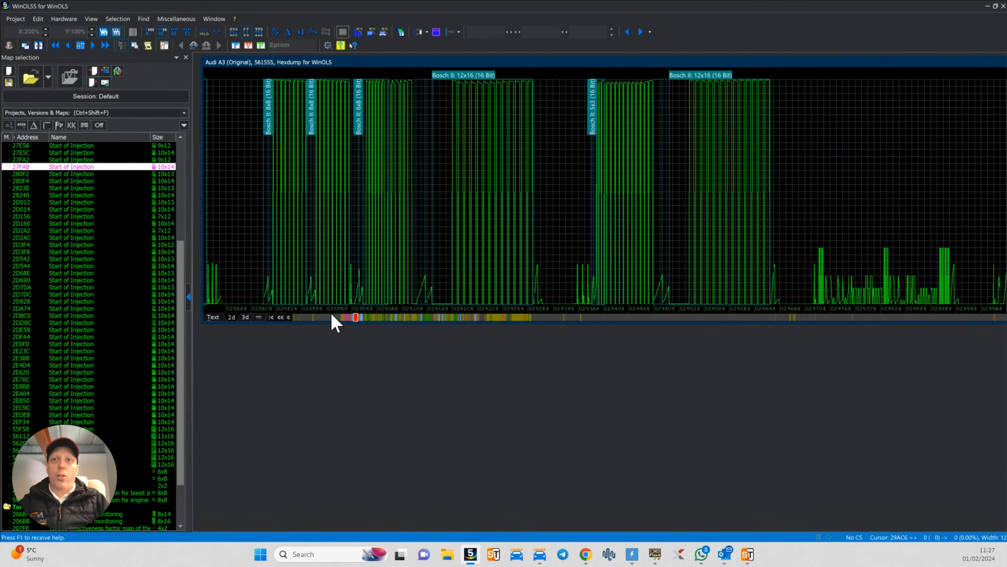
pyautogui.scroll(3, 366, 274)
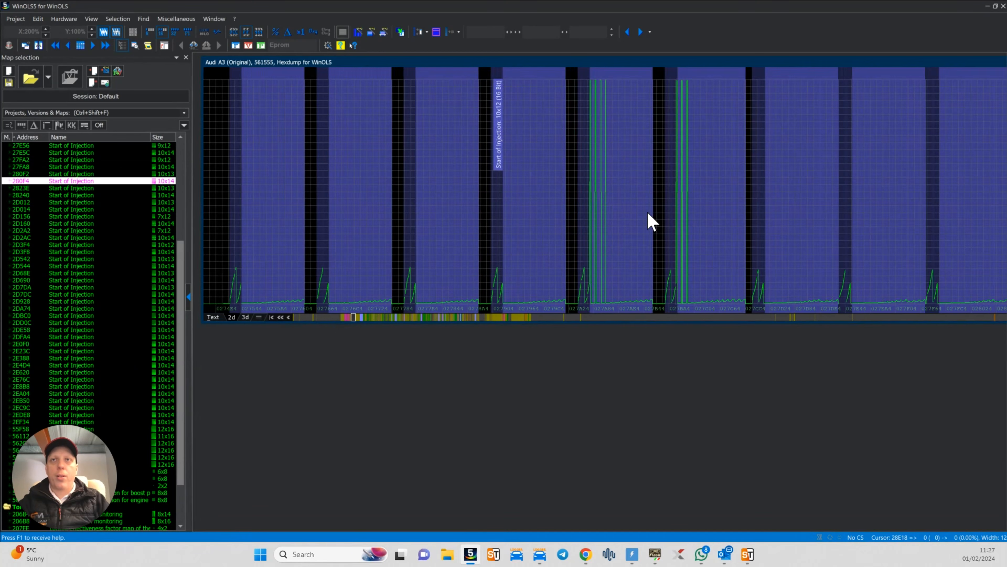
pyautogui.doubleClick(274, 167)
pyautogui.moveTo(450, 152); pyautogui.dragTo(484, 108)
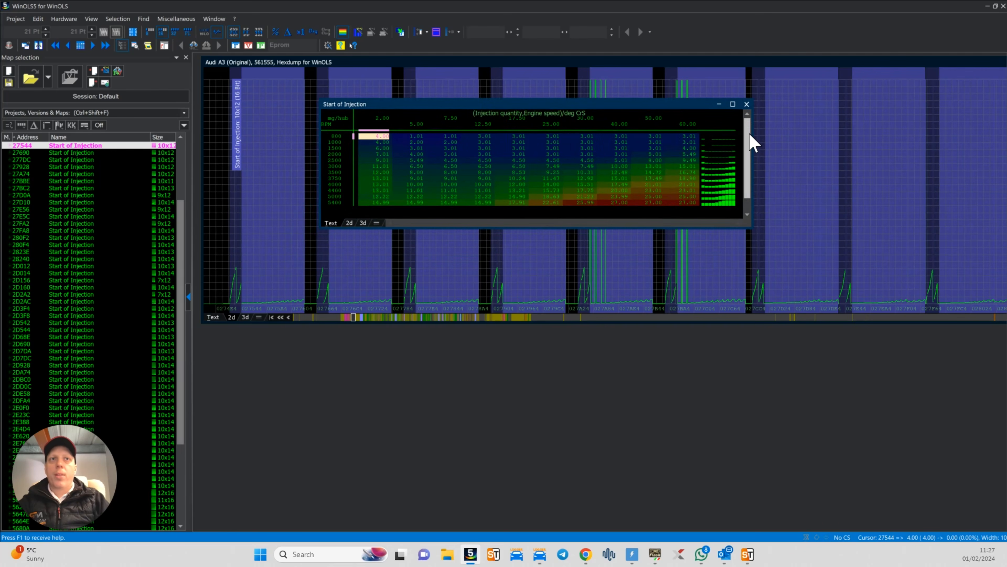
pyautogui.click(747, 105)
# Locate the Drivers wish torque maps in the hexdump and open the 8x14 map at 423B8 in a floating window
pyautogui.scroll(-10, 712, 136)
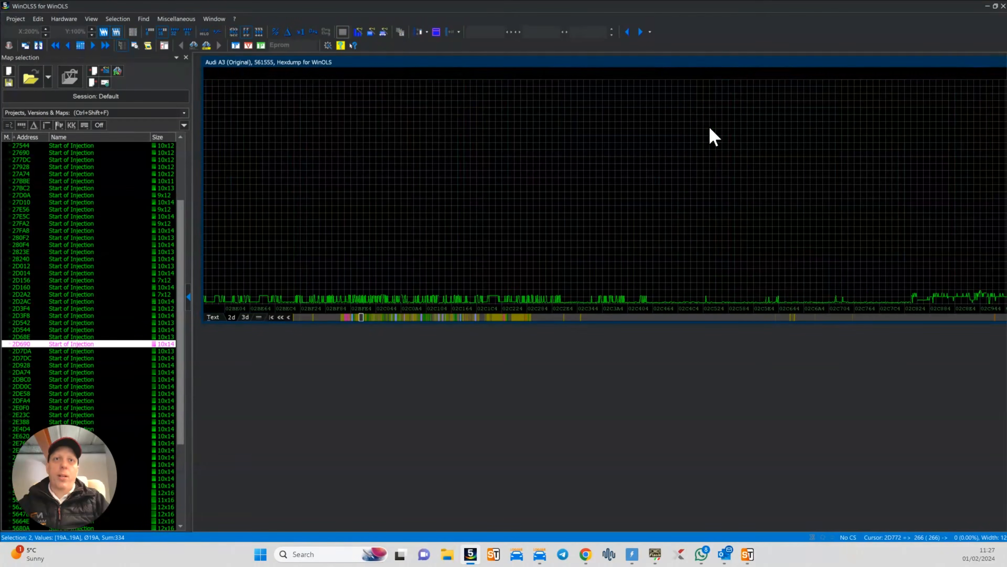
pyautogui.scroll(-15, 712, 136)
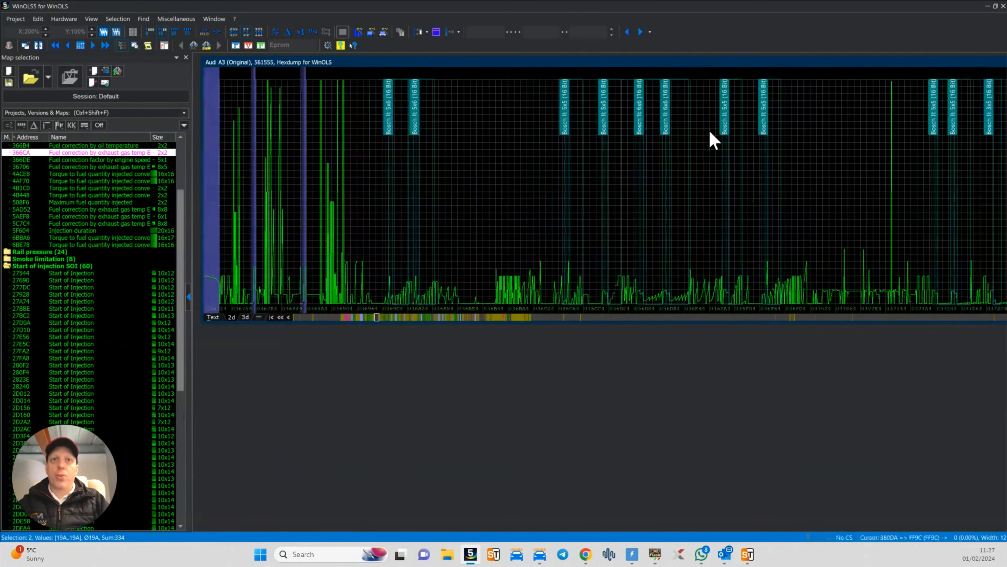
pyautogui.scroll(-12, 712, 135)
pyautogui.scroll(-8, 713, 138)
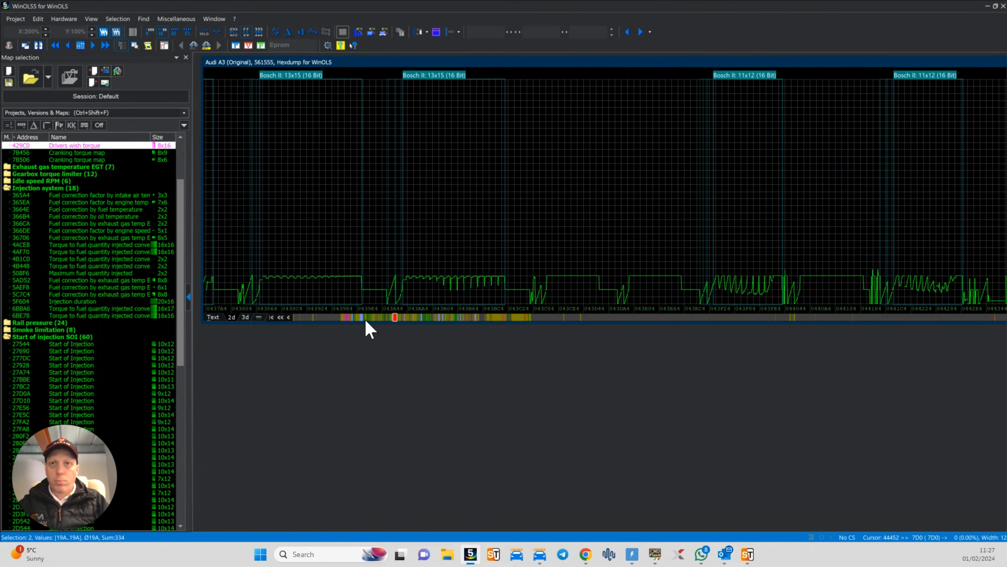
pyautogui.scroll(-3, 366, 322)
pyautogui.doubleClick(604, 167)
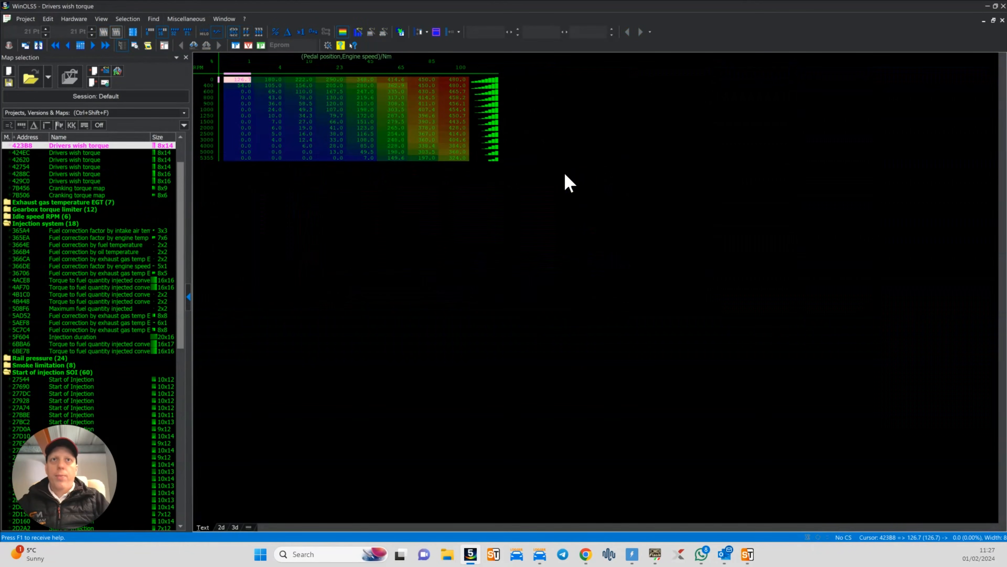
pyautogui.click(994, 20)
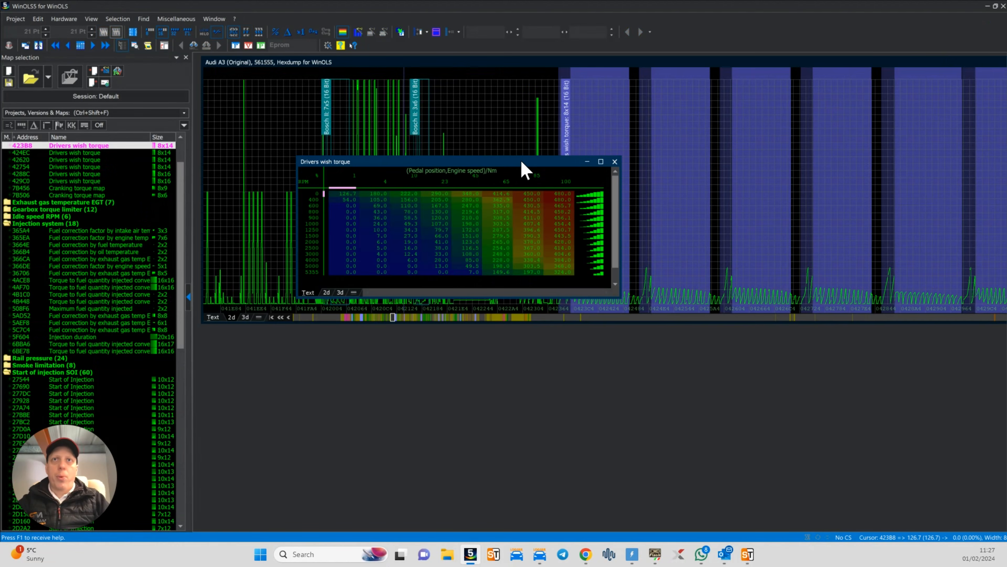
pyautogui.moveTo(522, 167); pyautogui.dragTo(549, 110)
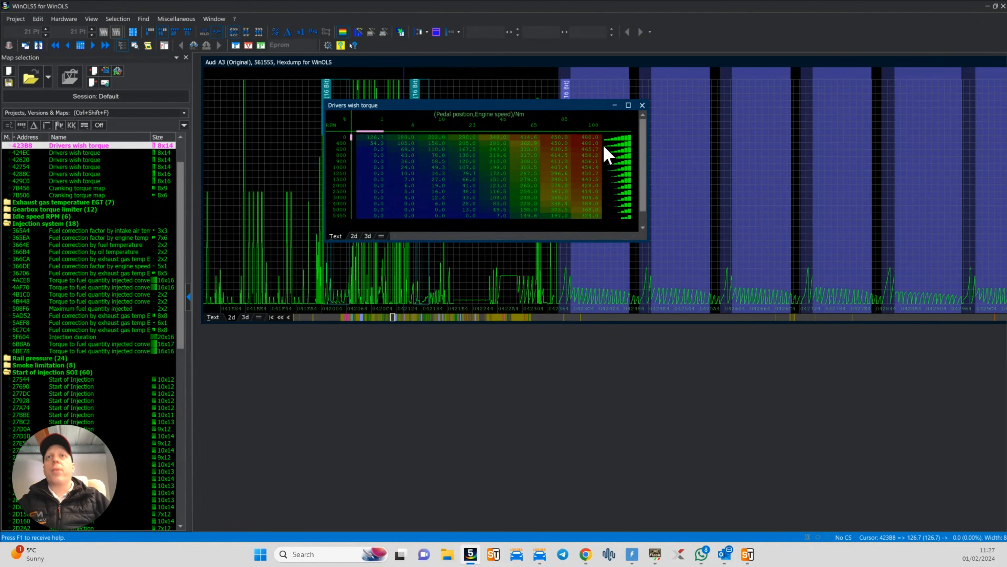
# Inspect the Drivers wish torque map's pedal position and engine speed axes, including the engine speed axis properties, and close the map
pyautogui.click(382, 119)
pyautogui.click(597, 126)
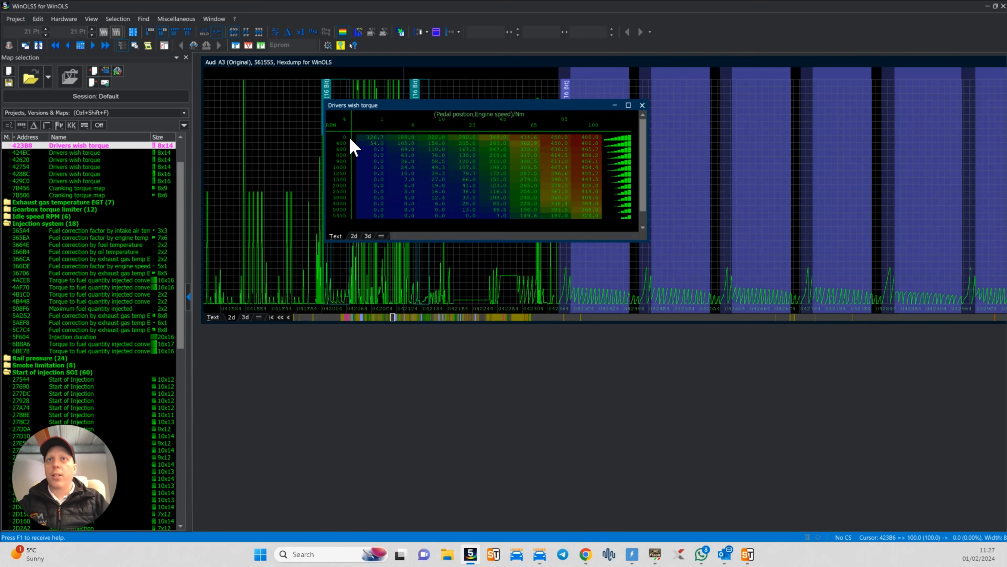
pyautogui.click(345, 161)
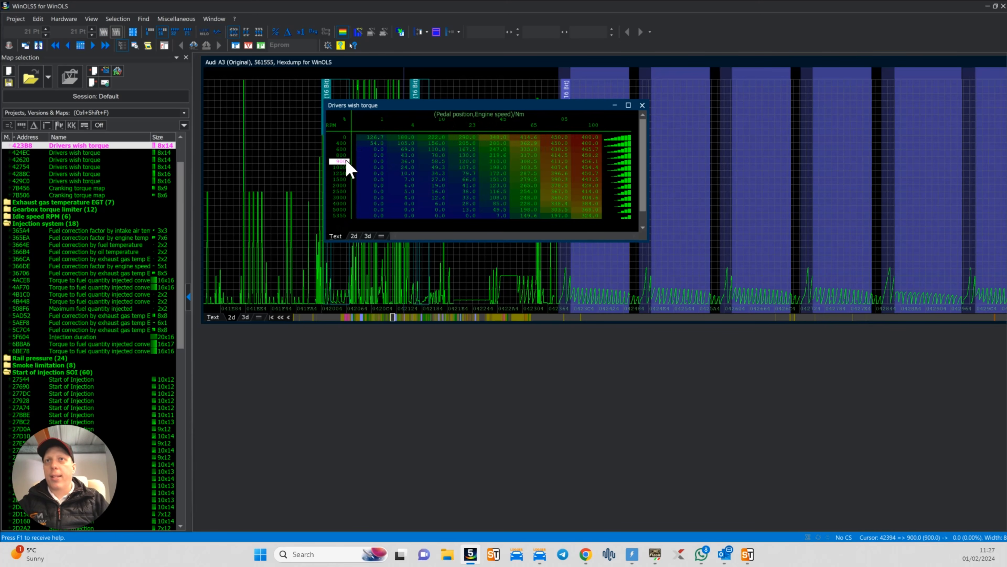
pyautogui.doubleClick(347, 160)
pyautogui.click(238, 312)
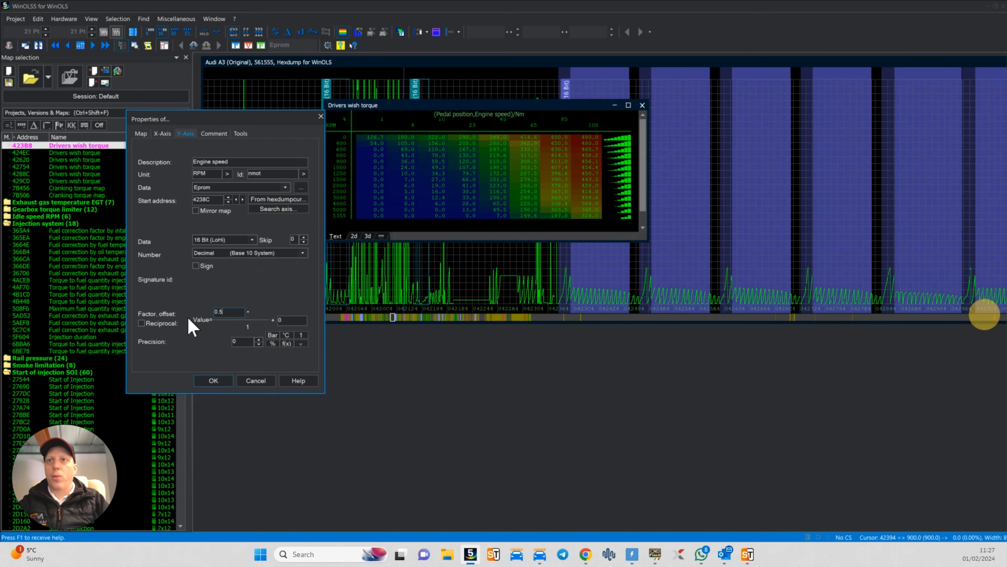
pyautogui.click(320, 116)
pyautogui.click(462, 167)
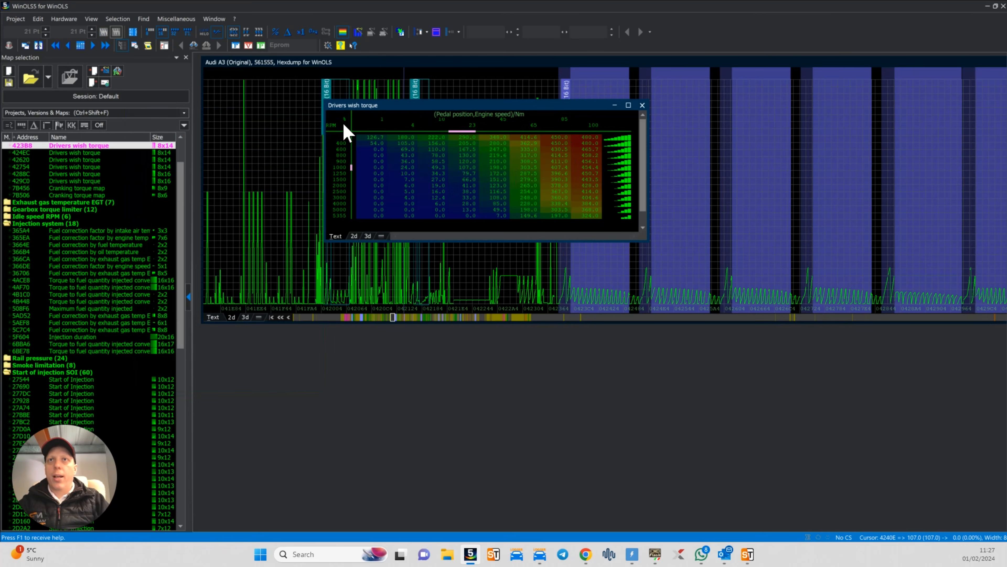
pyautogui.moveTo(595, 106); pyautogui.dragTo(596, 92)
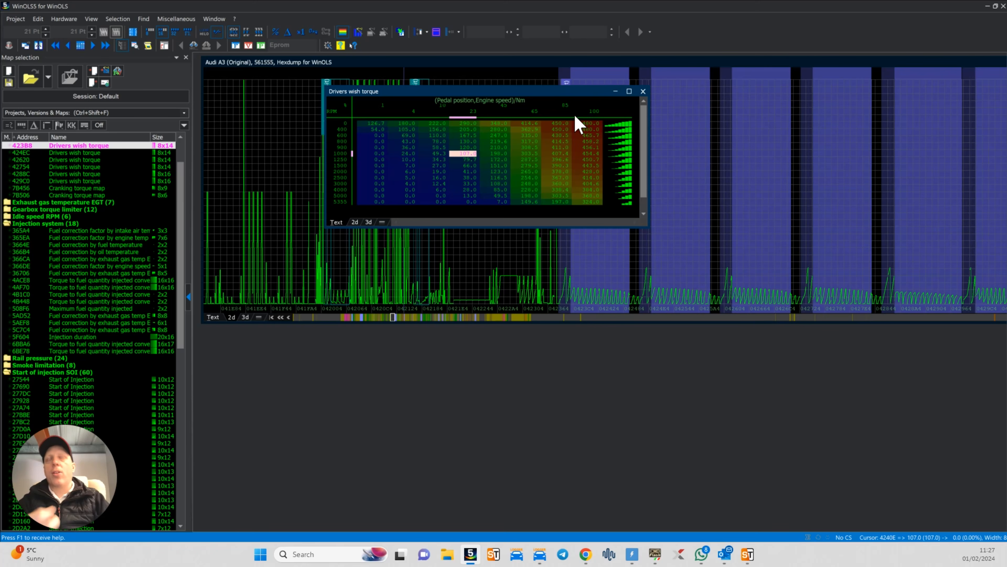
pyautogui.moveTo(573, 92); pyautogui.dragTo(551, 96)
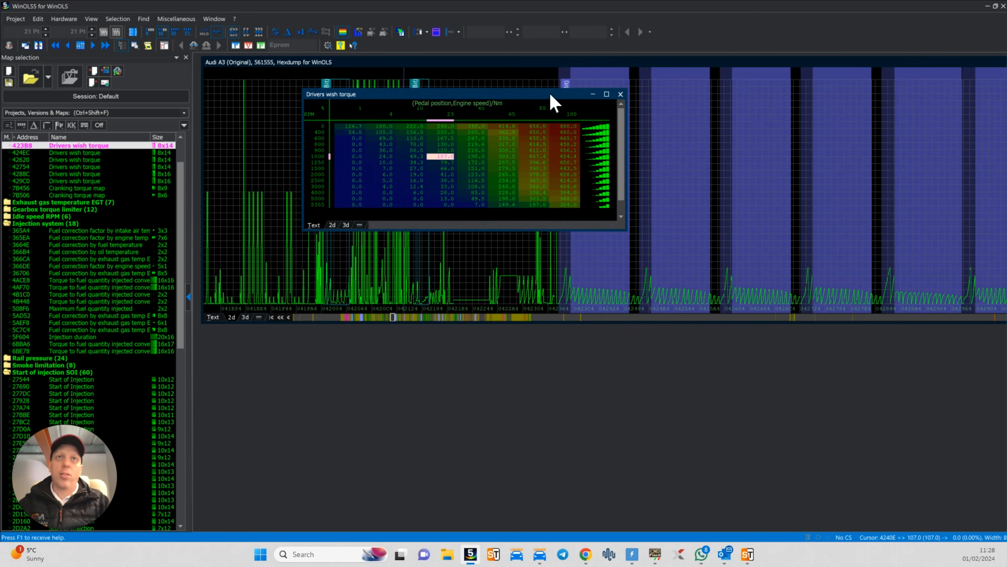
pyautogui.click(621, 94)
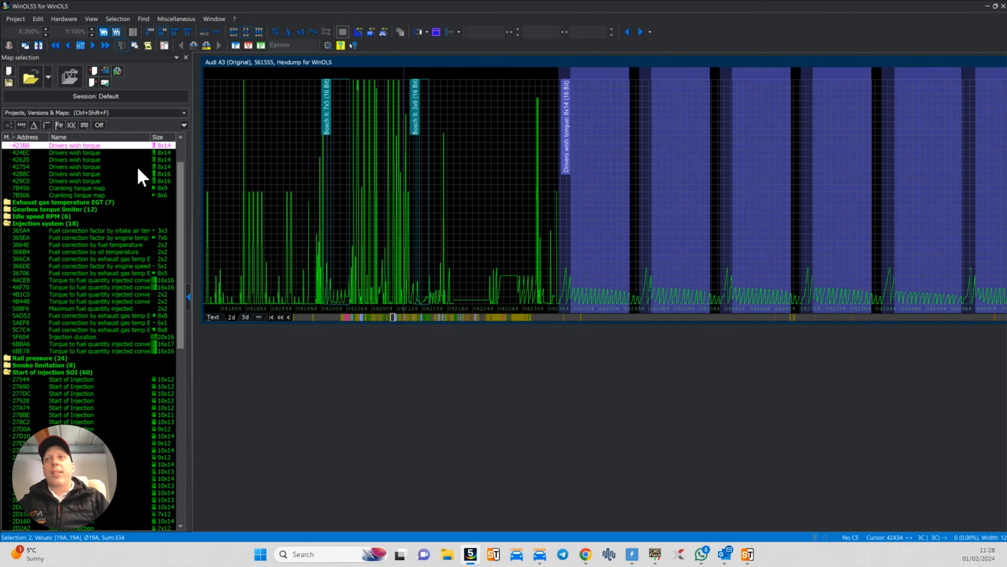
# Collapse all folders in the map list and narrow the list, shifting the hexdump window beside it
pyautogui.rightClick(139, 217)
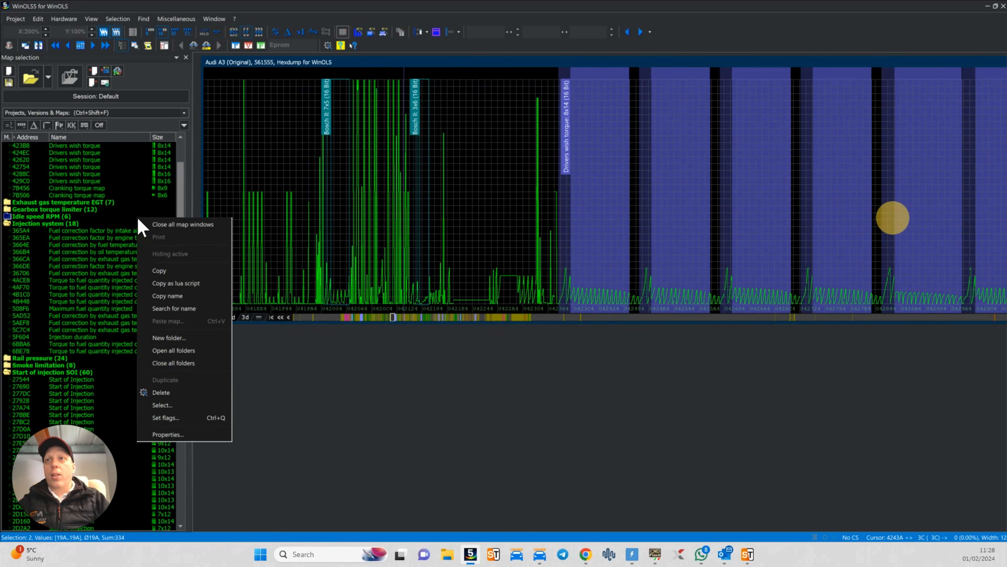
pyautogui.click(199, 359)
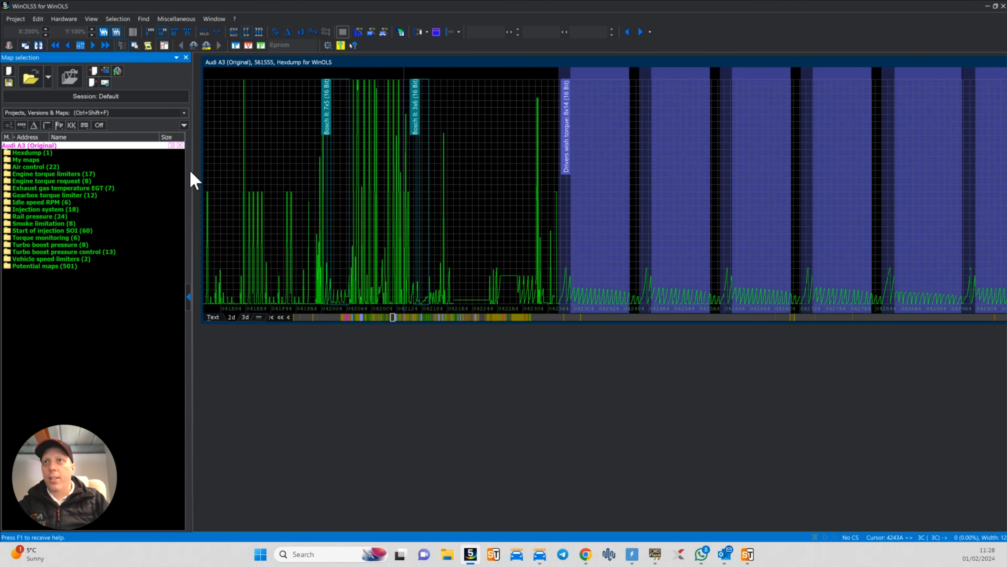
pyautogui.moveTo(192, 168); pyautogui.dragTo(156, 169)
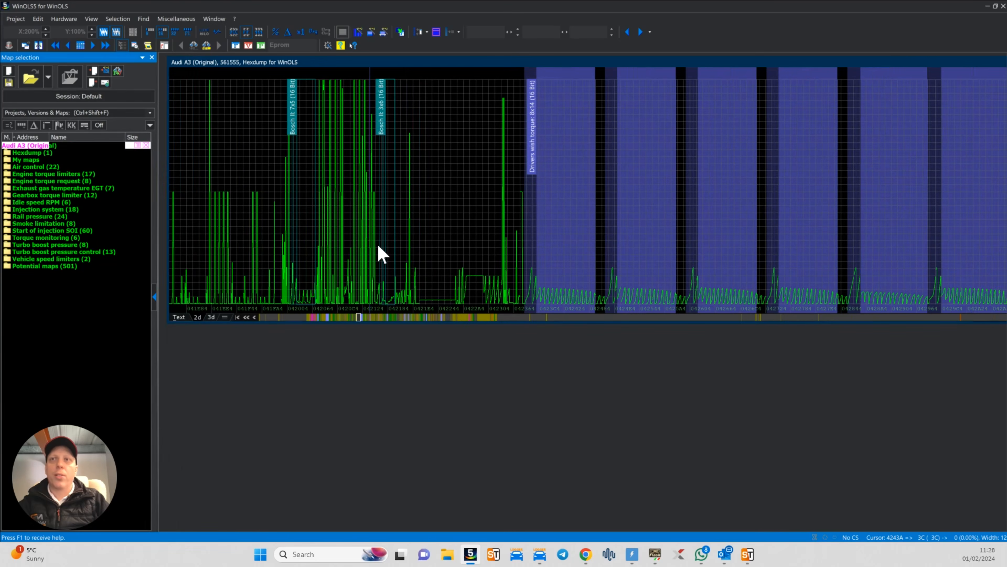
pyautogui.moveTo(572, 62); pyautogui.dragTo(565, 63)
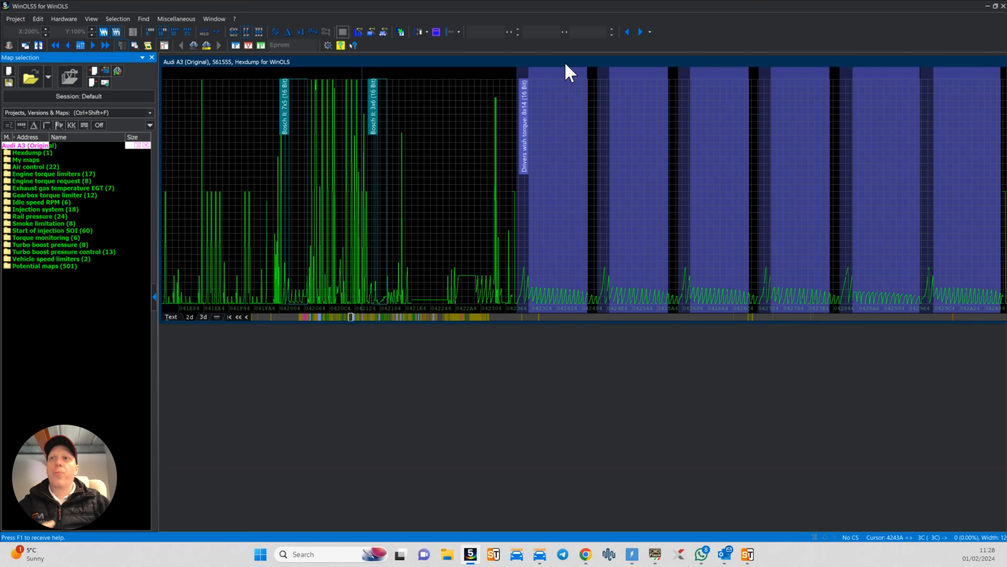
# Browse the hexdump from the Drivers wish torque maps onward to about address 04CF8E and collapse all map list folders again
pyautogui.click(567, 98)
pyautogui.scroll(-10, 566, 98)
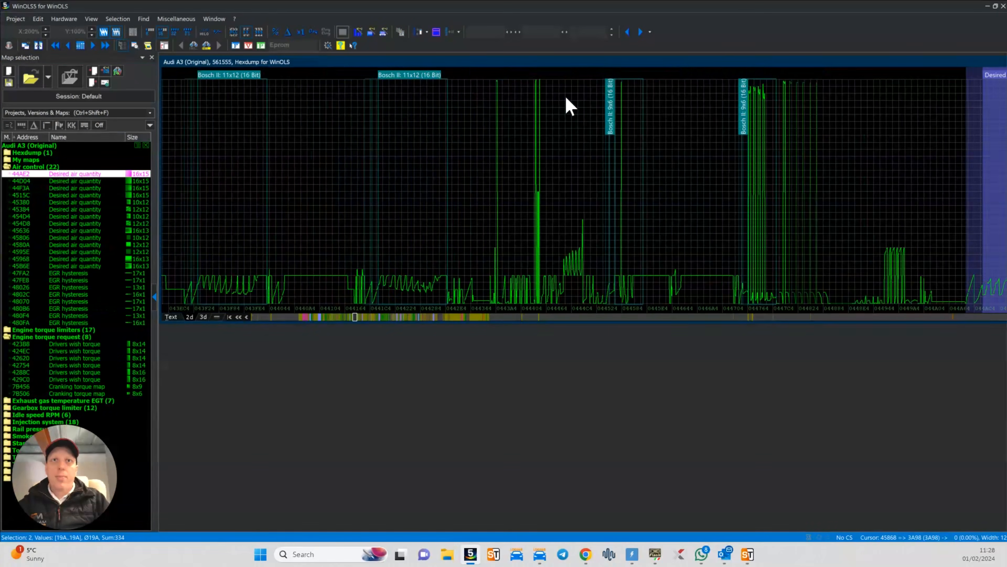
pyautogui.scroll(-10, 566, 99)
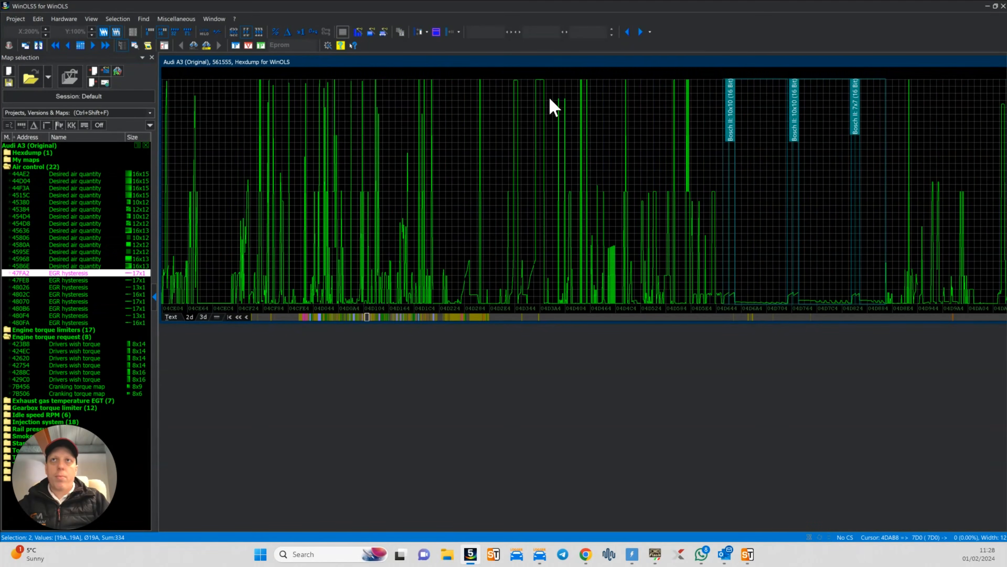
pyautogui.moveTo(287, 64); pyautogui.dragTo(296, 66)
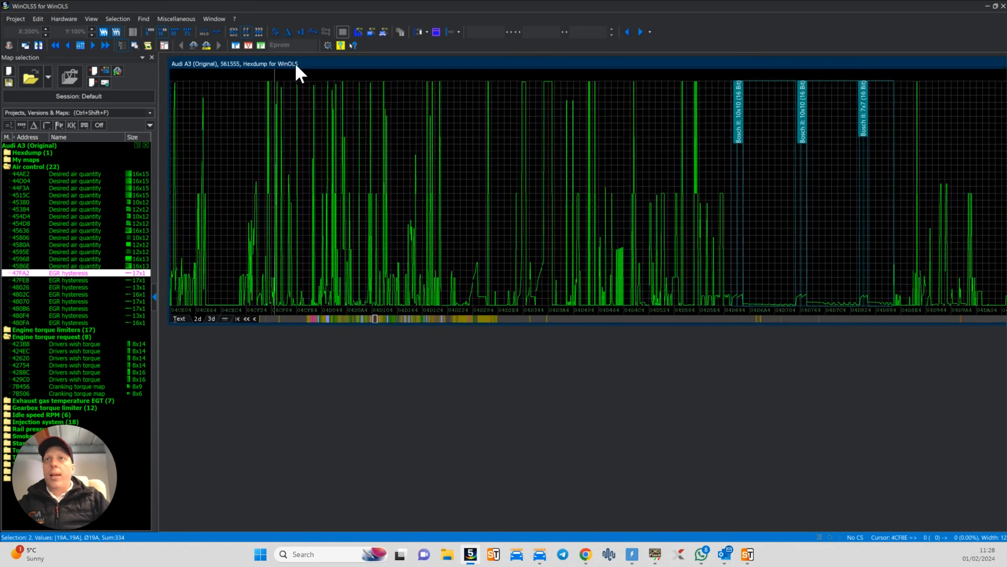
pyautogui.rightClick(60, 187)
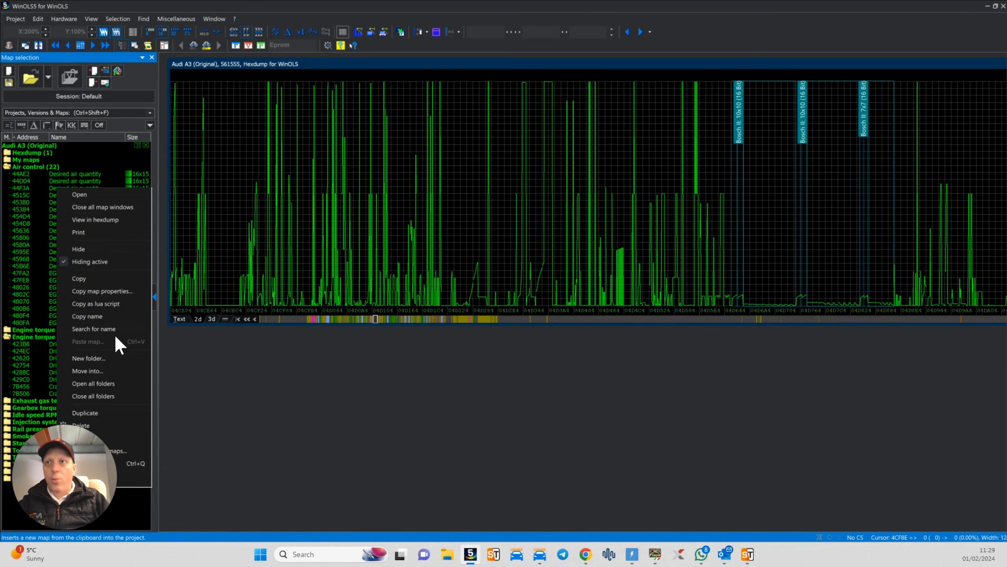
pyautogui.click(104, 396)
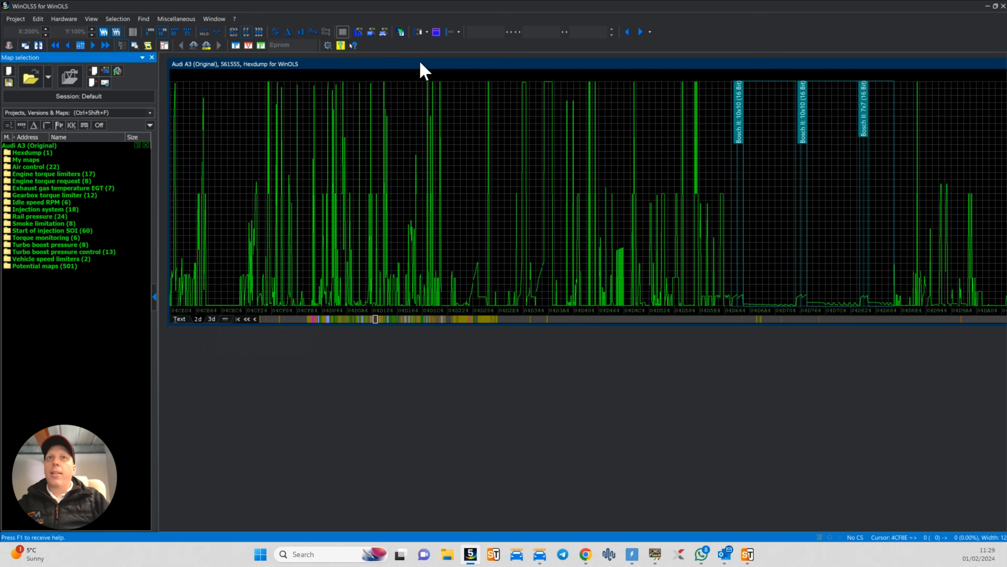
# Reposition the hexdump window slightly and browse the hexdump from about address 04CF8E onward to the two 12x12 potential maps
pyautogui.moveTo(421, 63); pyautogui.dragTo(424, 69)
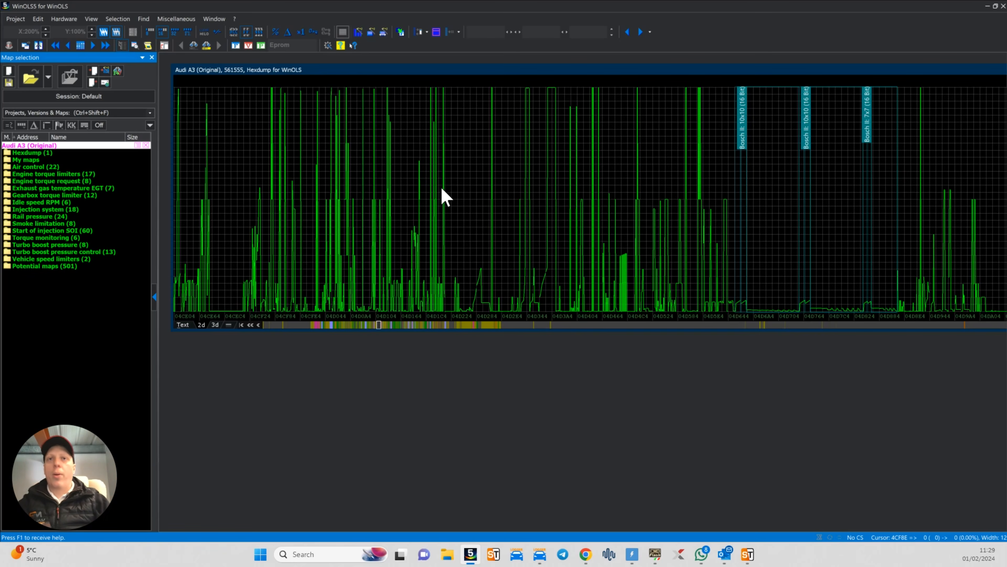
pyautogui.click(450, 183)
pyautogui.press('pagedown')
pyautogui.press('pagedown')
pyautogui.press('pagedown')
pyautogui.press('pagedown')
pyautogui.press('pagedown')
pyautogui.press('pagedown')
pyautogui.press('pagedown')
pyautogui.press('pagedown')
pyautogui.press('pagedown')
pyautogui.press('pagedown')
pyautogui.press('pagedown')
pyautogui.press('pagedown')
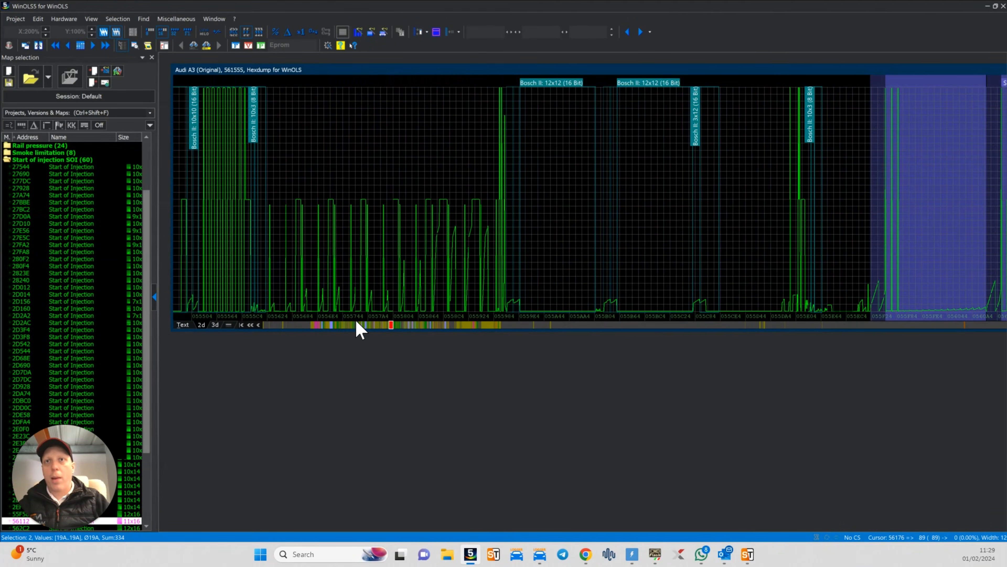
# Browse the hexdump back to the 16x16 potential map and forward again to the 8x13 and 3x14 potential maps
pyautogui.press('pageup')
pyautogui.press('pageup')
pyautogui.press('pageup')
pyautogui.press('pageup')
pyautogui.press('pageup')
pyautogui.press('pageup')
pyautogui.press('pageup')
pyautogui.press('pageup')
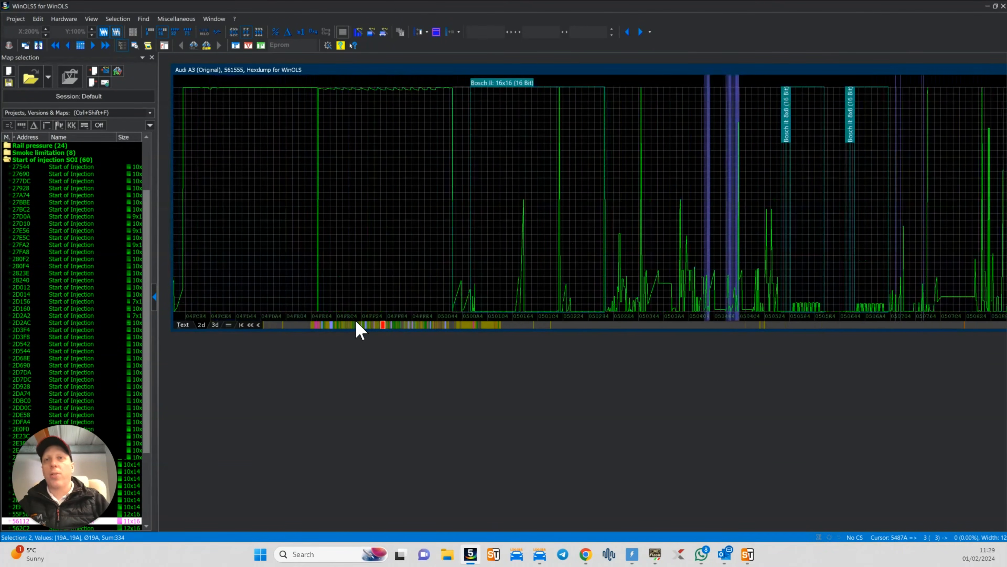
pyautogui.press('pagedown')
pyautogui.press('pagedown')
pyautogui.press('pagedown')
pyautogui.press('pagedown')
pyautogui.press('pagedown')
pyautogui.press('pagedown')
pyautogui.press('pagedown')
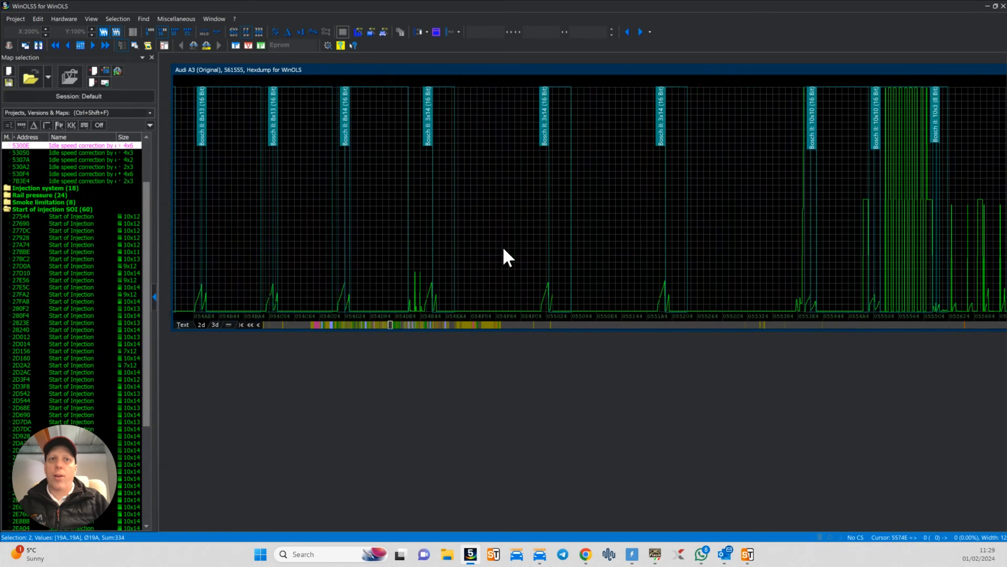
# Browse the hexdump past the 12x16 potential maps to the 20x16 Injection duration map
pyautogui.press('pagedown')
pyautogui.press('pagedown')
pyautogui.press('pagedown')
pyautogui.press('pagedown')
pyautogui.press('pagedown')
pyautogui.press('pagedown')
pyautogui.press('pagedown')
pyautogui.press('pagedown')
pyautogui.press('pagedown')
pyautogui.press('pagedown')
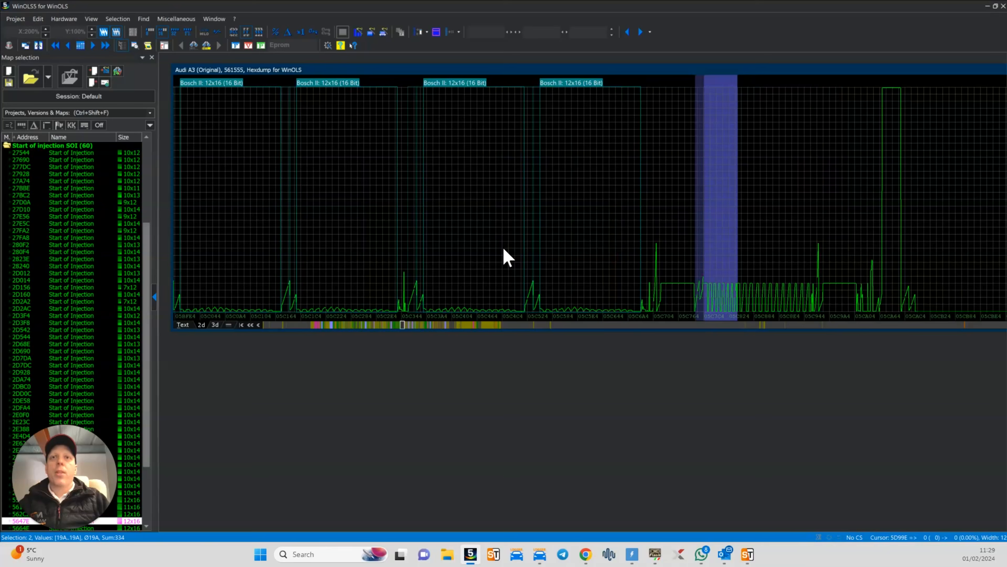
pyautogui.press('pagedown')
pyautogui.press('pagedown')
pyautogui.press('pagedown')
pyautogui.press('pagedown')
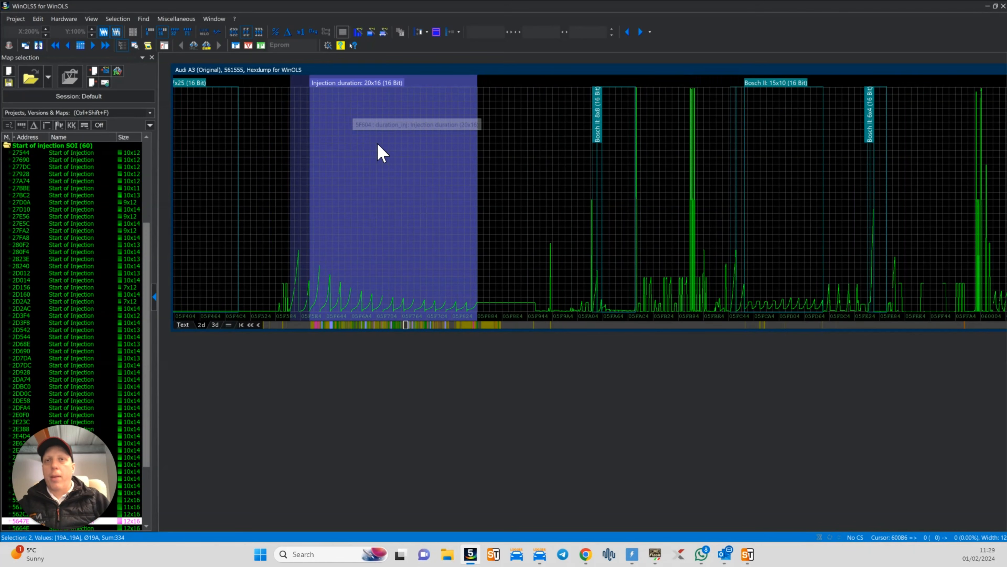
# Collapse all map list folders and examine the hexdump around the 15x10 potential map following the Injection duration map
pyautogui.rightClick(74, 260)
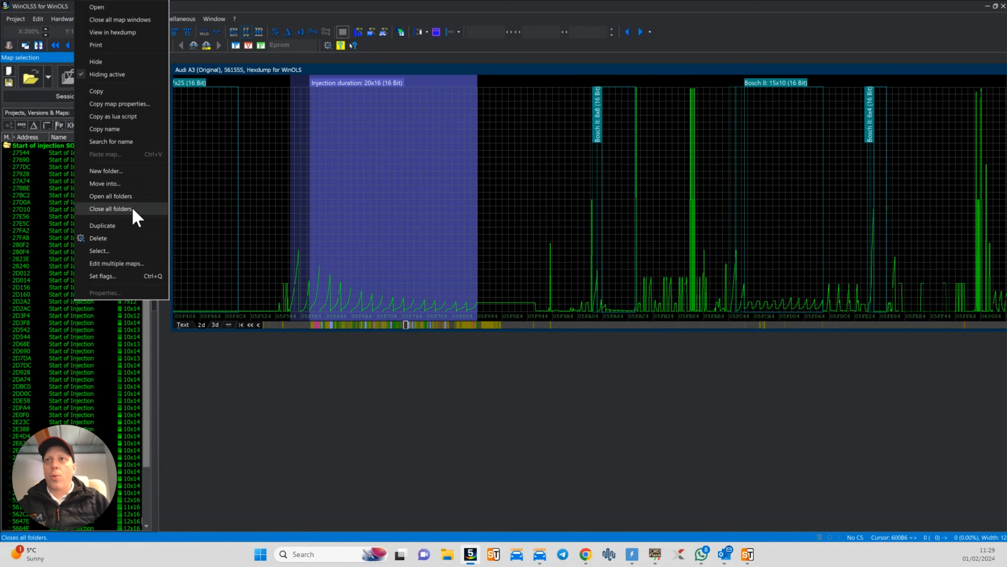
pyautogui.click(131, 206)
pyautogui.click(543, 229)
pyautogui.click(742, 235)
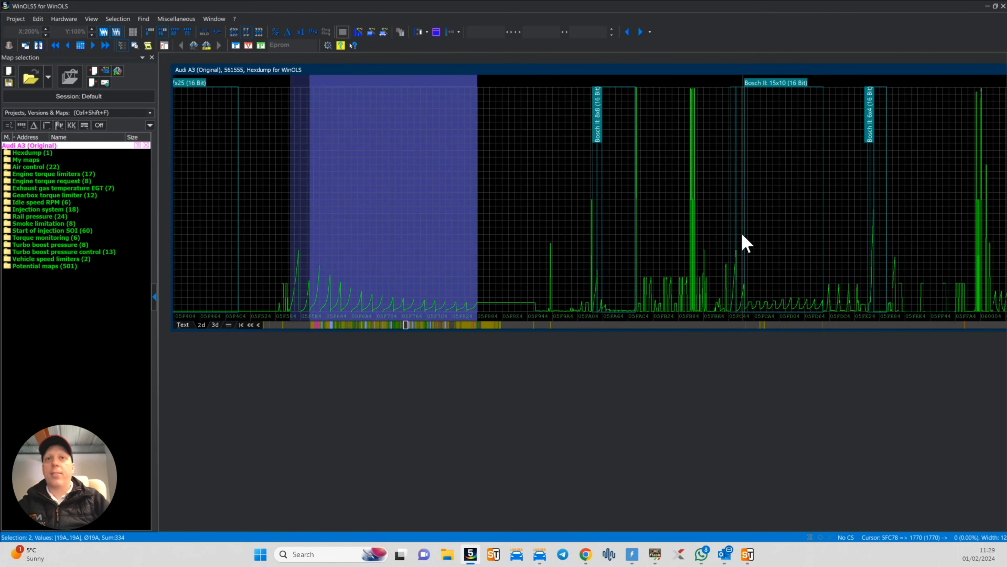
pyautogui.click(623, 274)
pyautogui.click(794, 239)
pyautogui.scroll(-1, 795, 239)
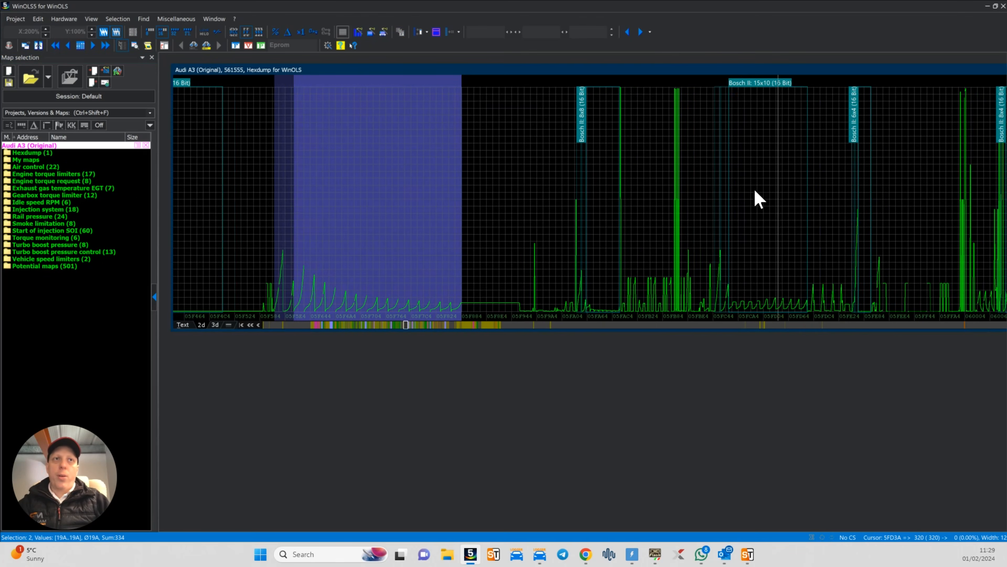
# Locate the Turbo boost pressure request maps in the hexdump, and view the contents of the 13x16 map at 65032 before closing it
pyautogui.scroll(-10, 762, 180)
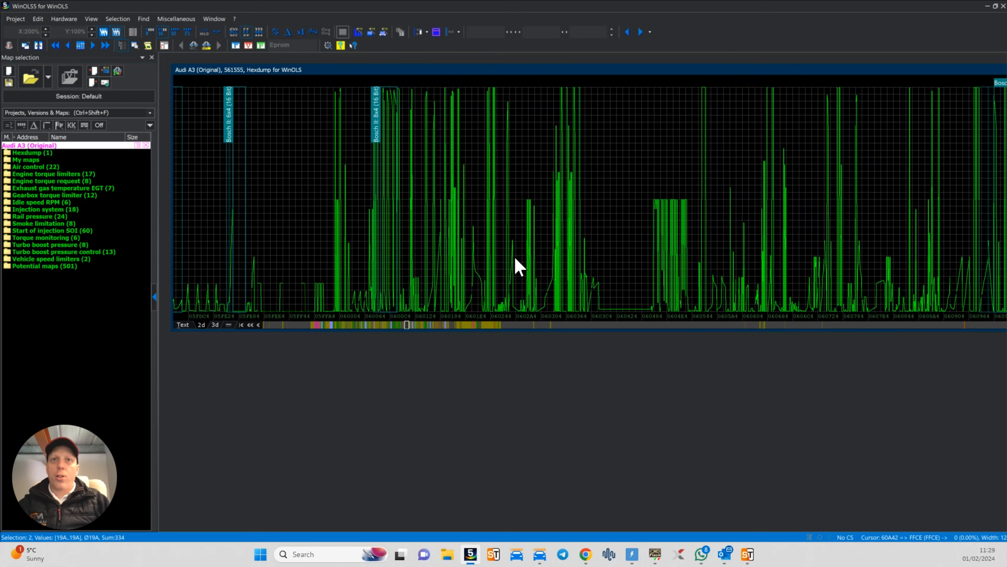
pyautogui.scroll(-20, 679, 256)
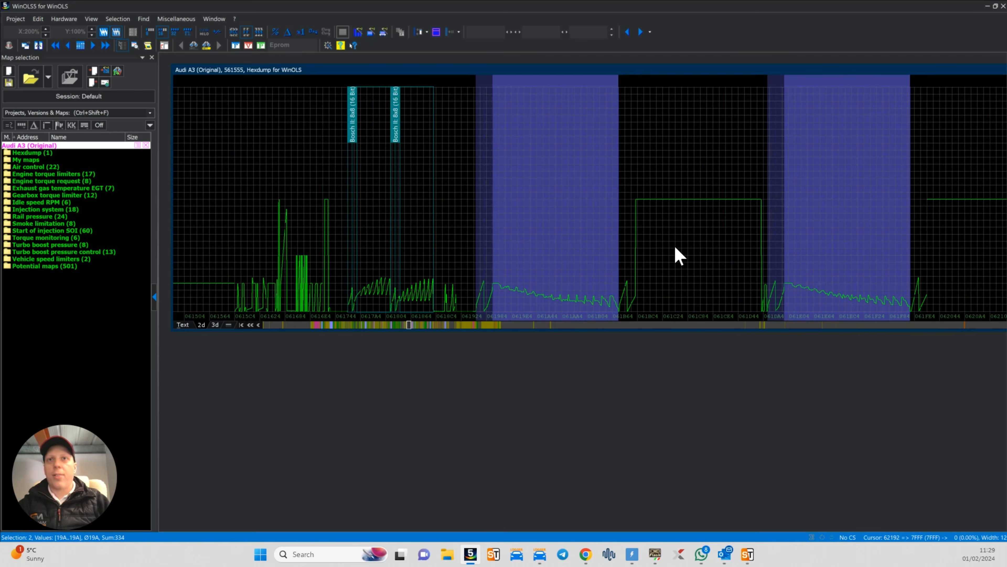
pyautogui.scroll(-20, 676, 247)
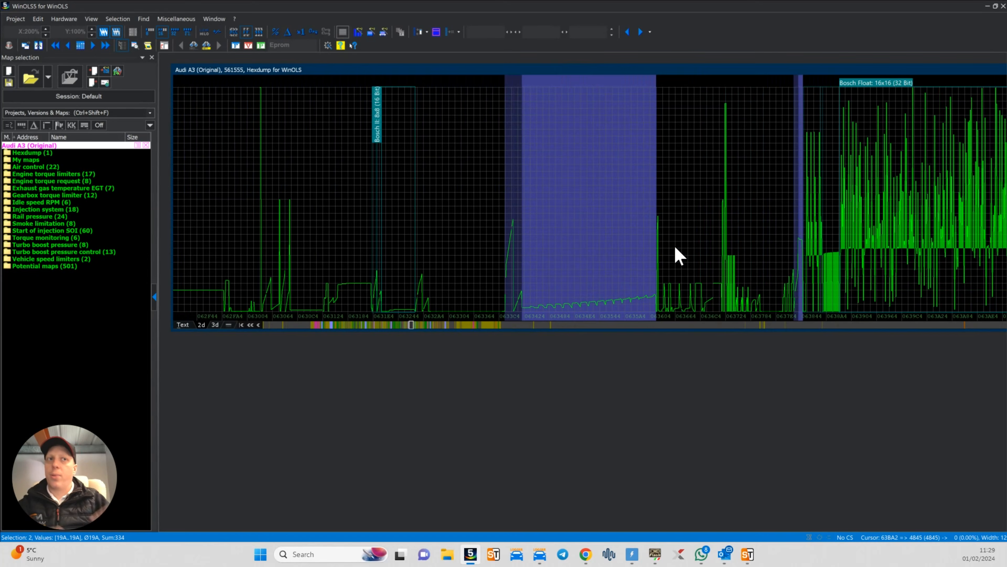
pyautogui.scroll(-20, 679, 256)
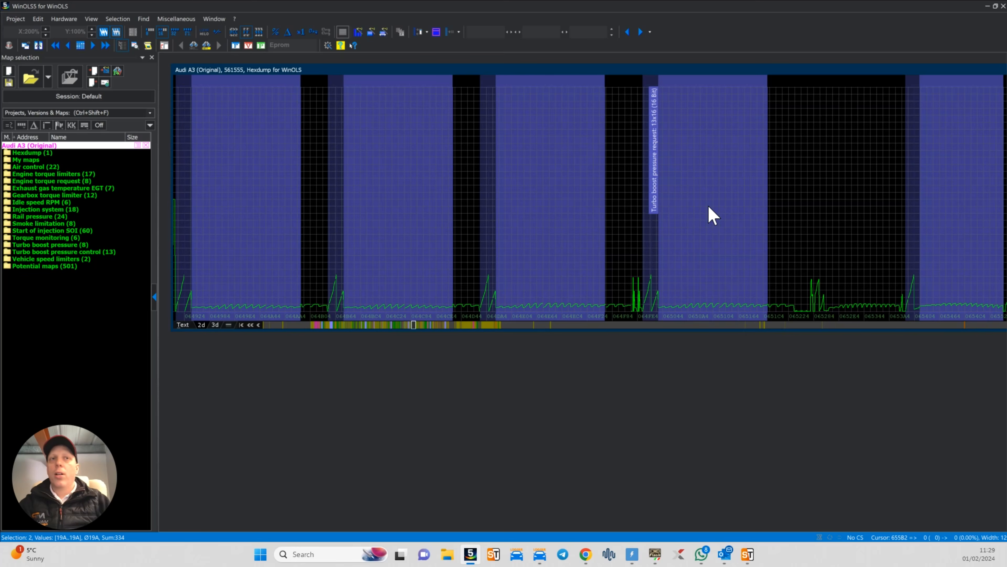
pyautogui.doubleClick(709, 215)
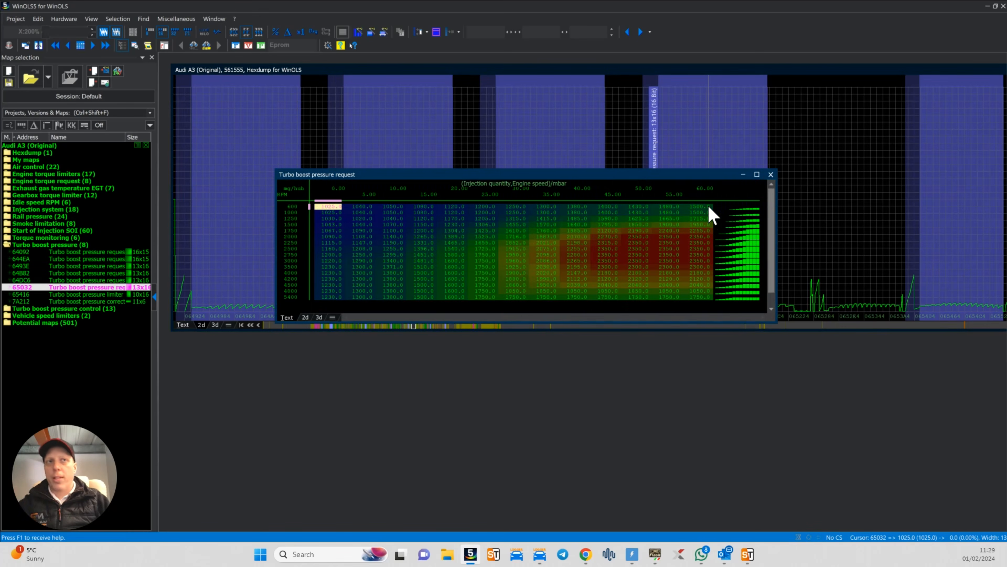
pyautogui.click(771, 174)
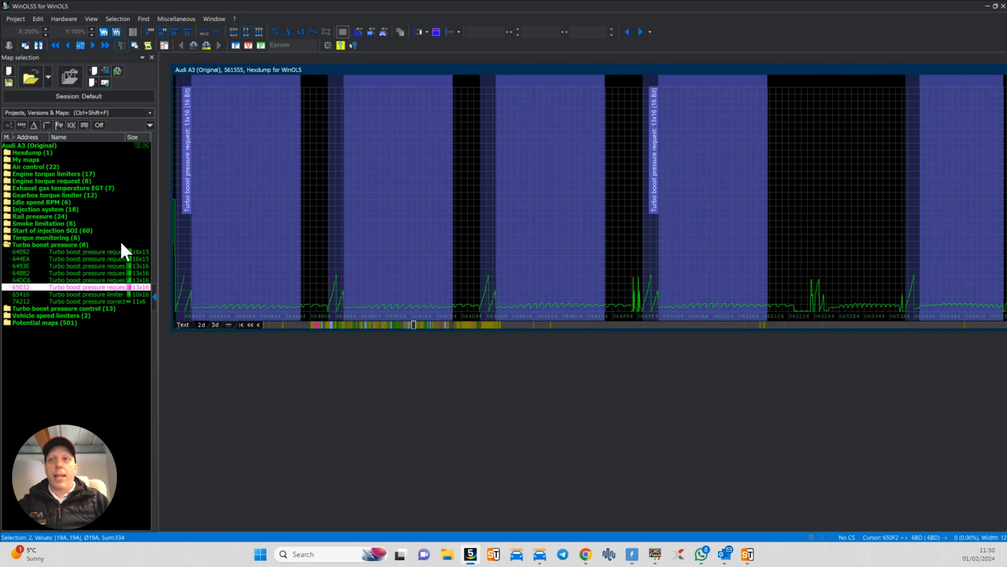
# Collapse the Turbo boost pressure folder and go through the consecutive 13x16 Turbo boost pressure request maps in the hexdump, ending at 65032
pyautogui.moveTo(127, 254)
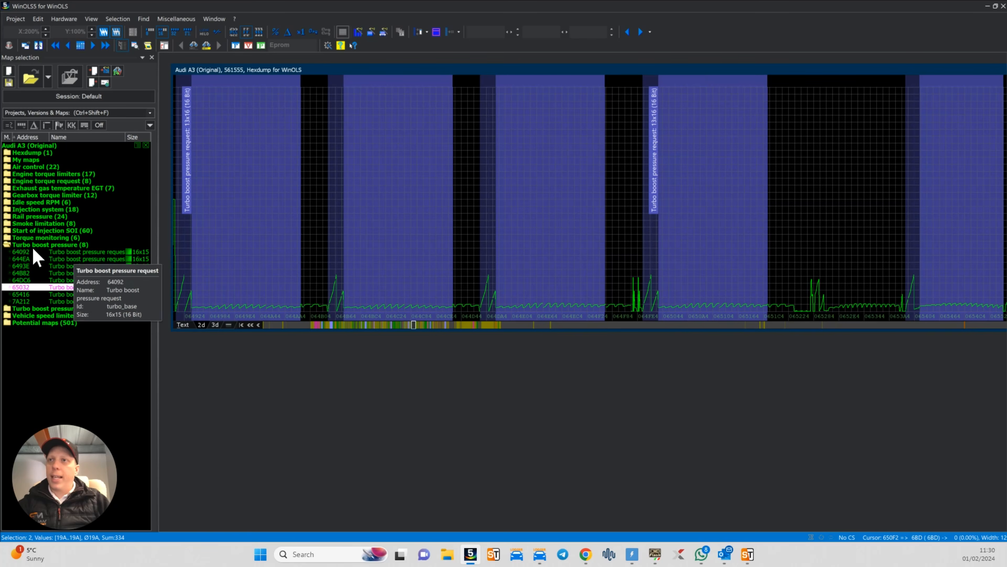
pyautogui.click(10, 246)
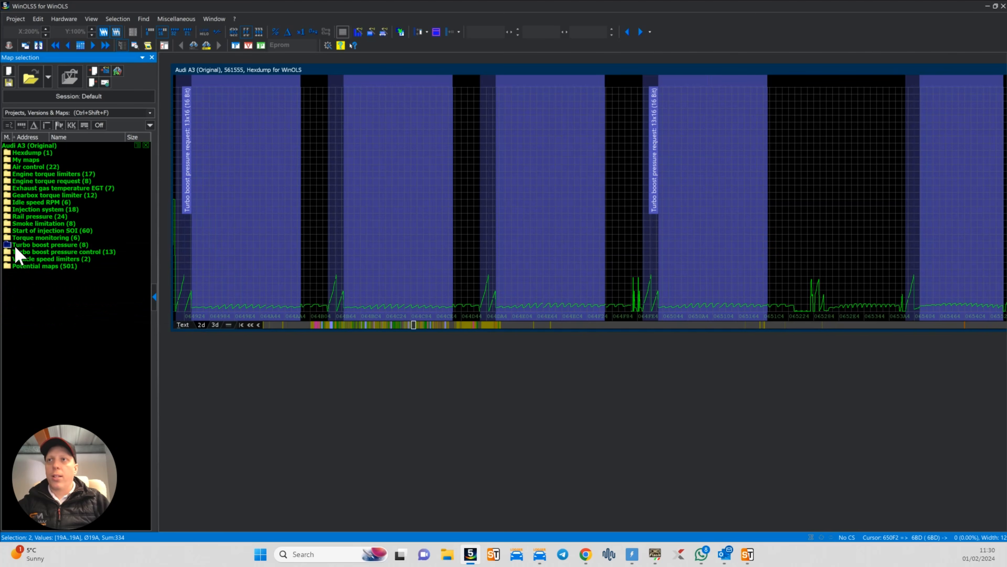
pyautogui.click(393, 214)
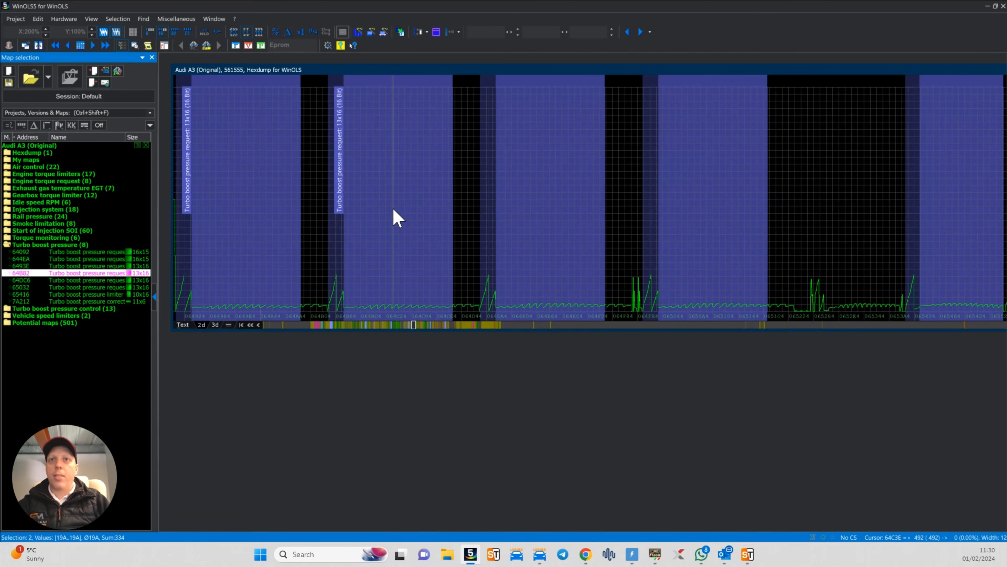
pyautogui.click(517, 212)
pyautogui.click(678, 197)
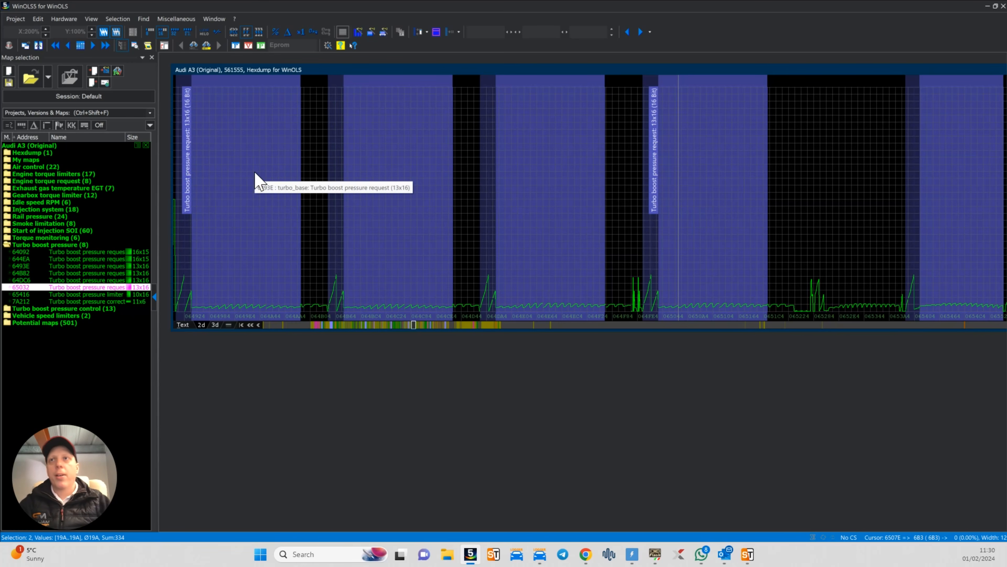
# Examine the Turbo boost pressure limiter by ATM map at 65416, and browse the hexdump back past the boost pressure request maps
pyautogui.scroll(-5, 816, 169)
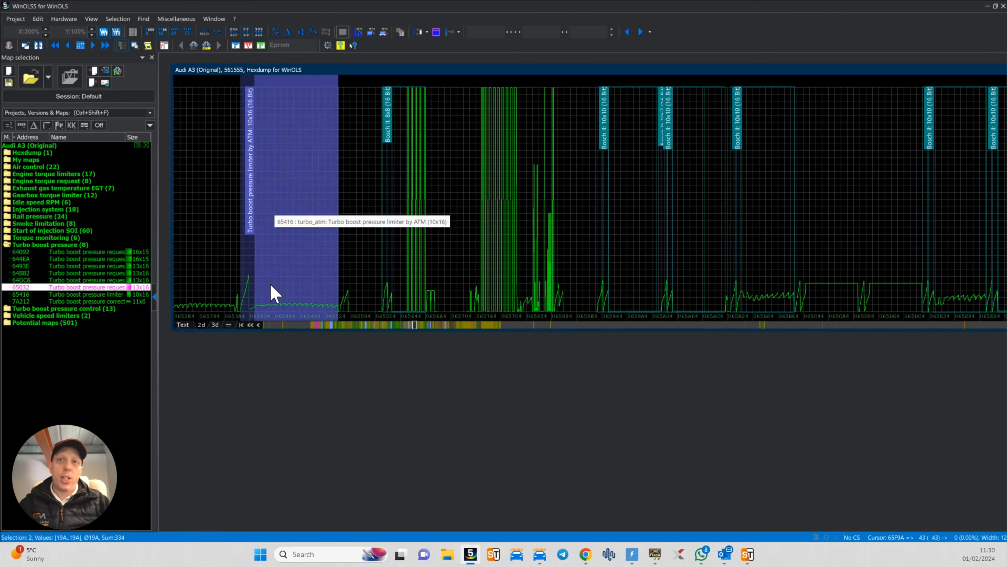
pyautogui.scroll(6, 284, 326)
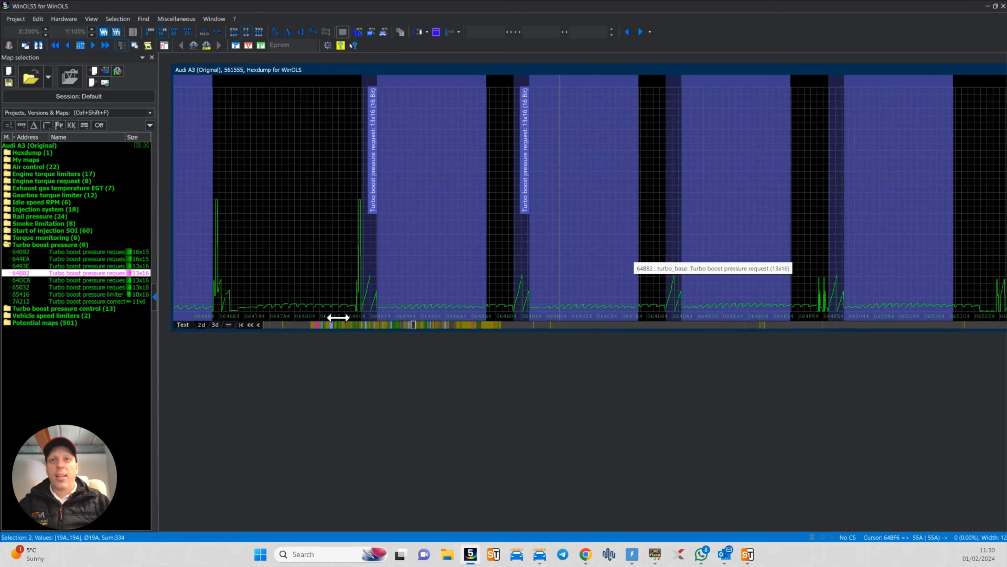
pyautogui.click(323, 323)
pyautogui.press('pageup')
pyautogui.press('pageup')
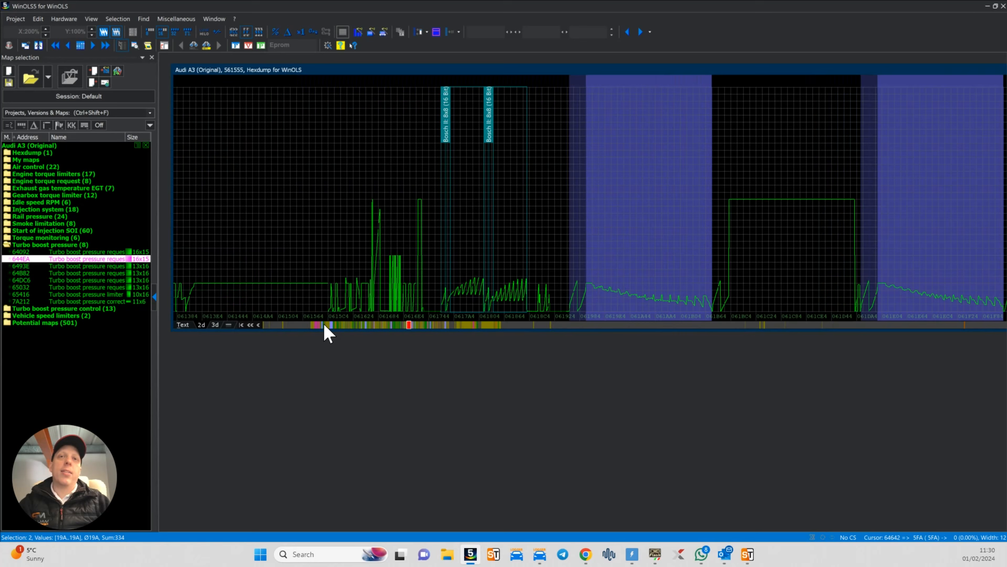
# Browse the hexdump onward beyond the turbo boost maps to the 11x12 potential maps
pyautogui.press('pagedown')
pyautogui.press('pagedown')
pyautogui.press('pagedown')
pyautogui.press('pagedown')
pyautogui.press('pagedown')
pyautogui.press('pagedown')
pyautogui.press('pagedown')
pyautogui.press('pagedown')
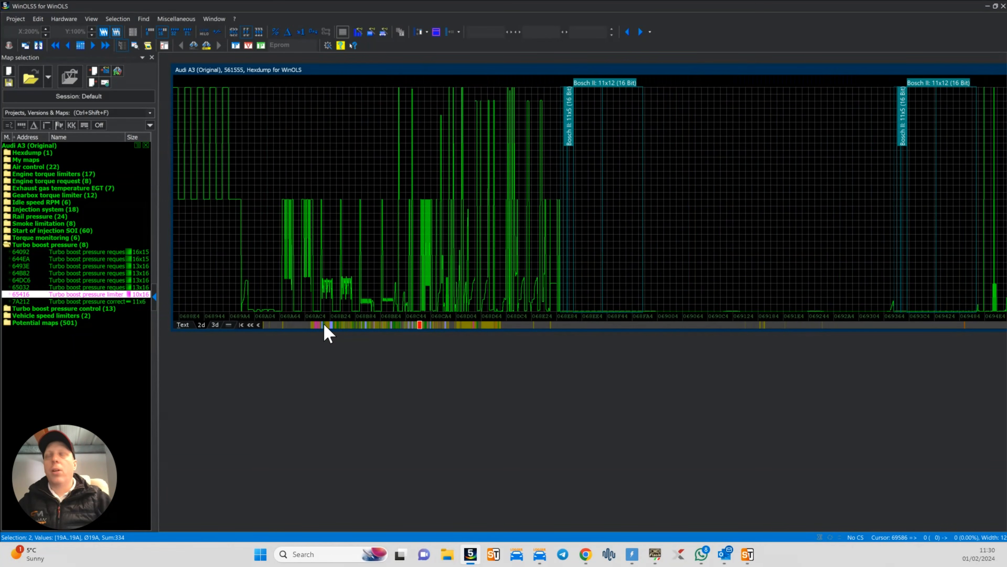
# Collapse the Turbo boost pressure and Start of injection SOI folders while moving the hexdump back to the 02C000 address region
pyautogui.rightClick(116, 243)
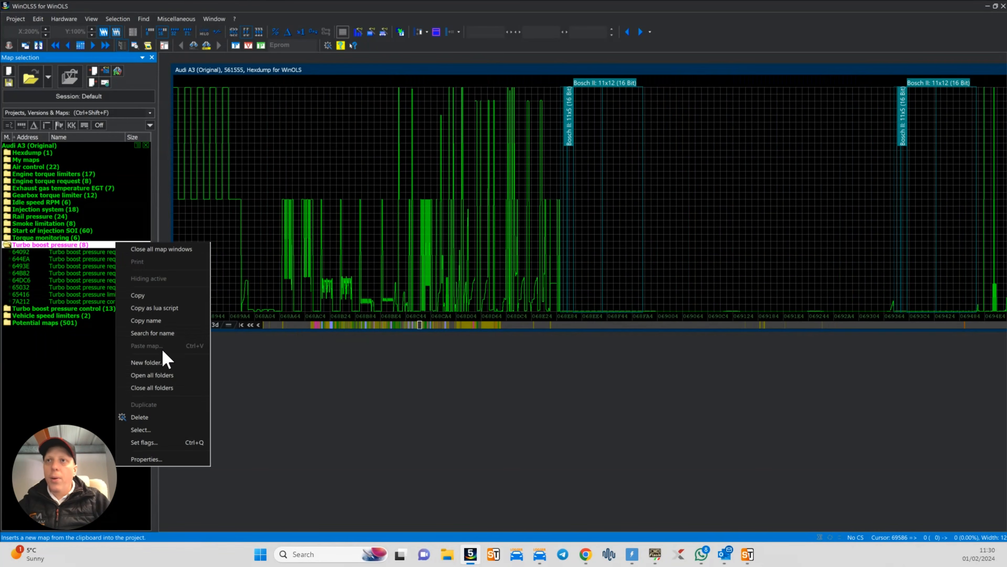
pyautogui.click(103, 379)
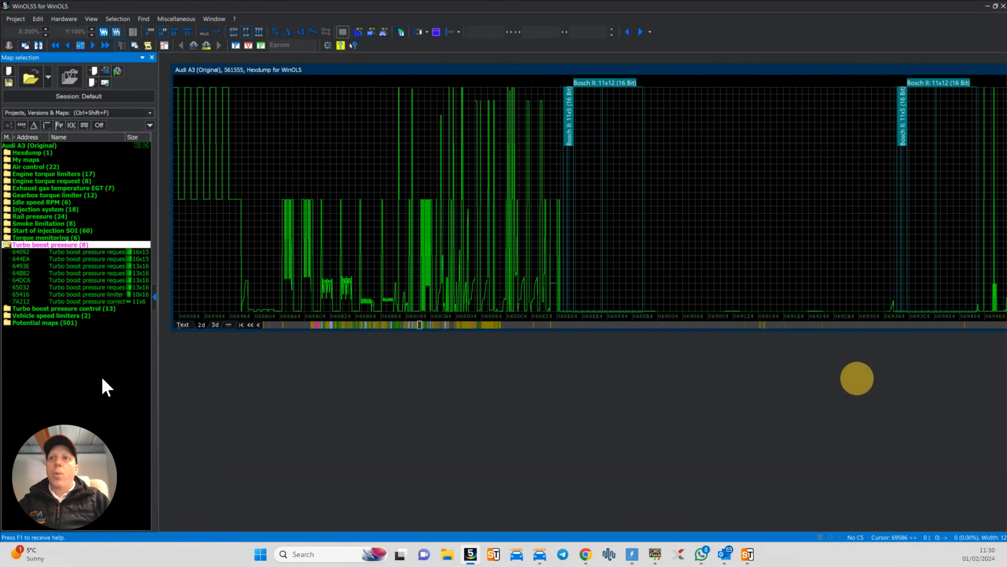
pyautogui.click(9, 246)
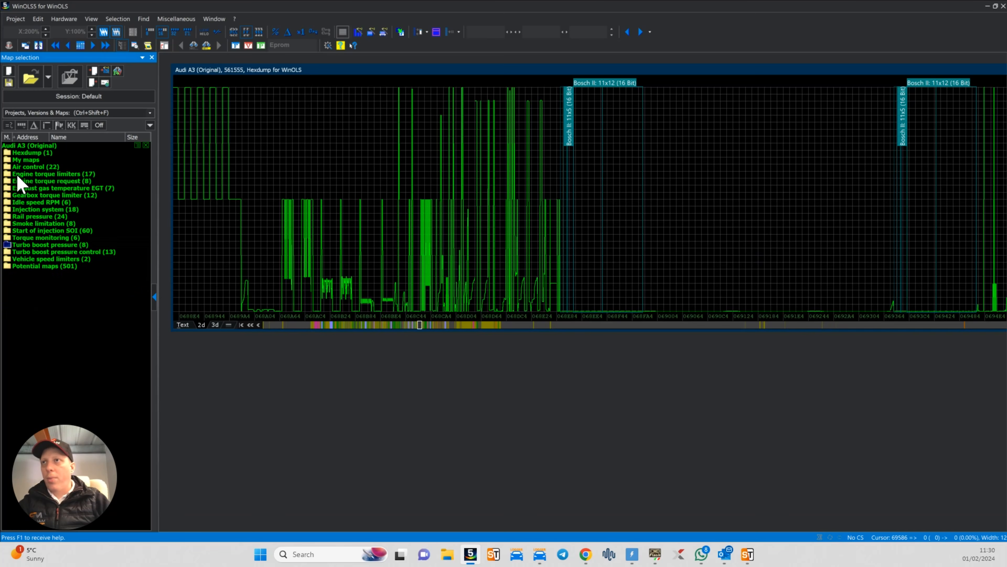
pyautogui.moveTo(421, 325); pyautogui.dragTo(330, 325)
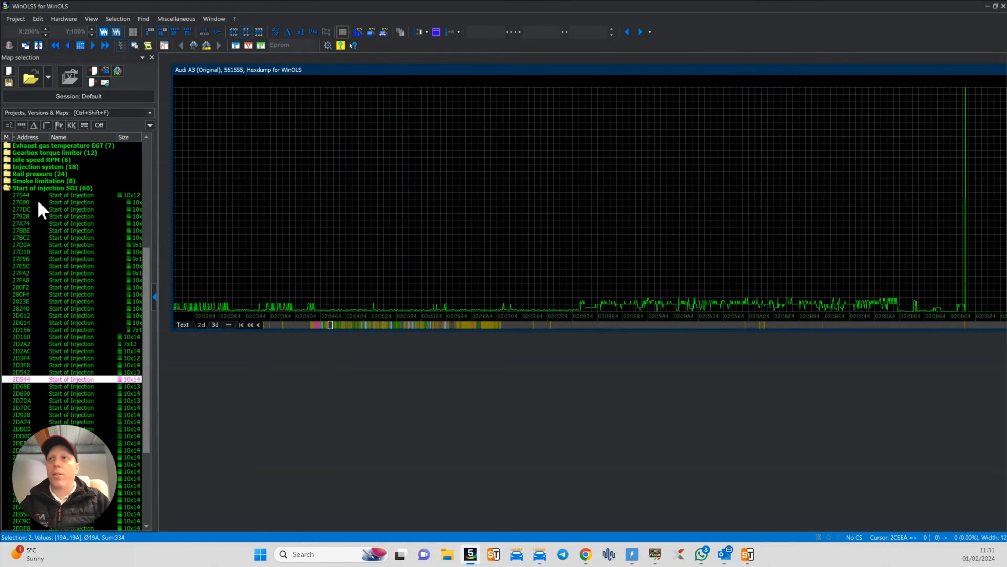
pyautogui.click(9, 188)
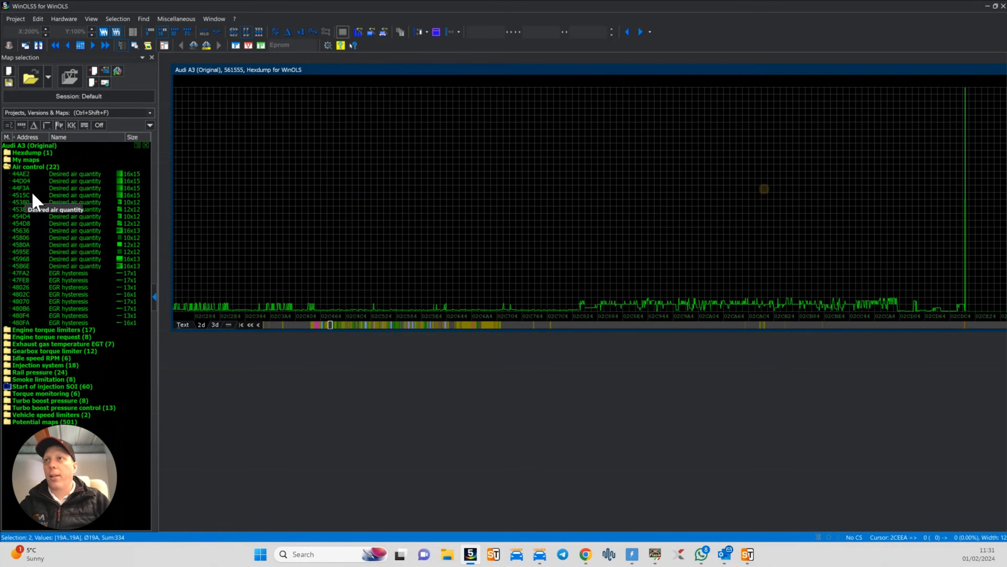
# Open the 8x14 Drivers wish torque map at 423B8 from the Engine torque request folder and inspect its 100 % pedal position column
pyautogui.click(40, 337)
pyautogui.click(81, 343)
pyautogui.doubleClick(82, 344)
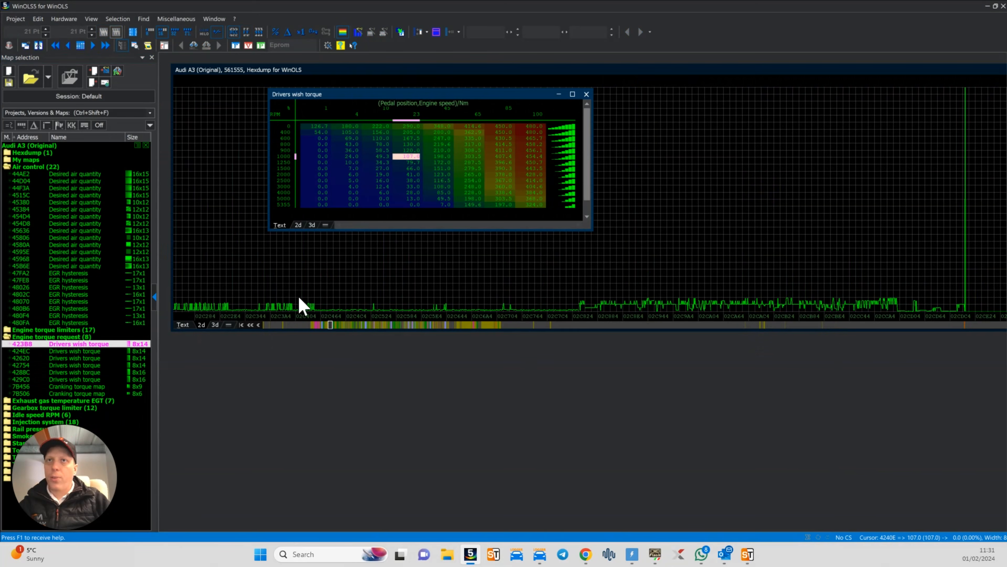
pyautogui.click(532, 120)
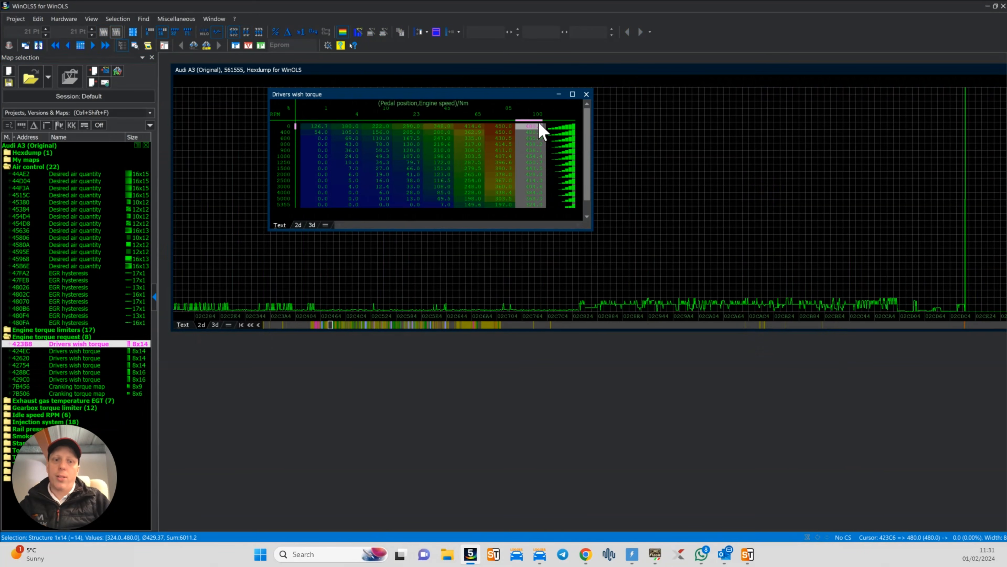
pyautogui.click(539, 126)
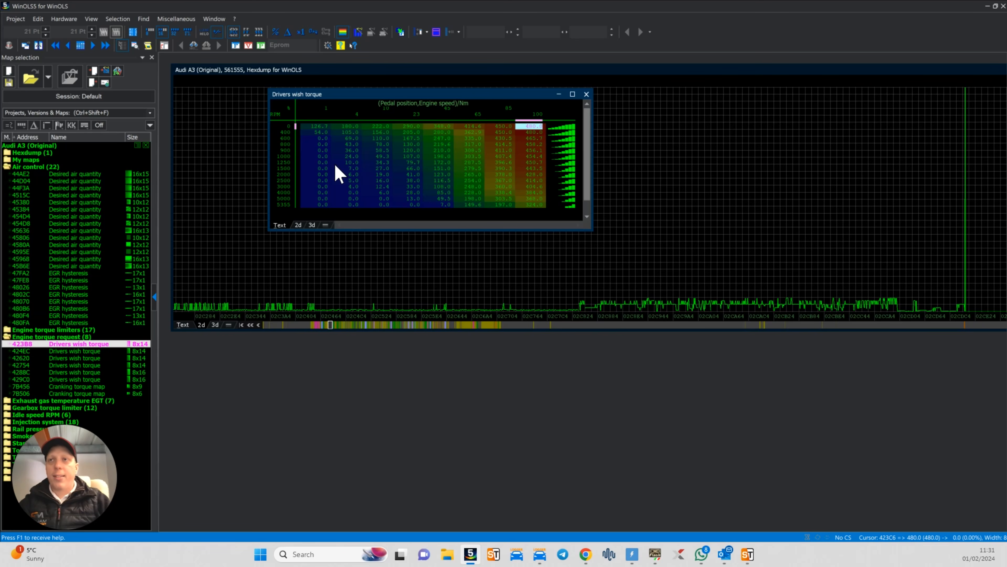
# Collapse the Air control and Engine torque request folders, and highlight the Drivers wish torque values at 100 % pedal position down to 5350 rpm
pyautogui.click(7, 167)
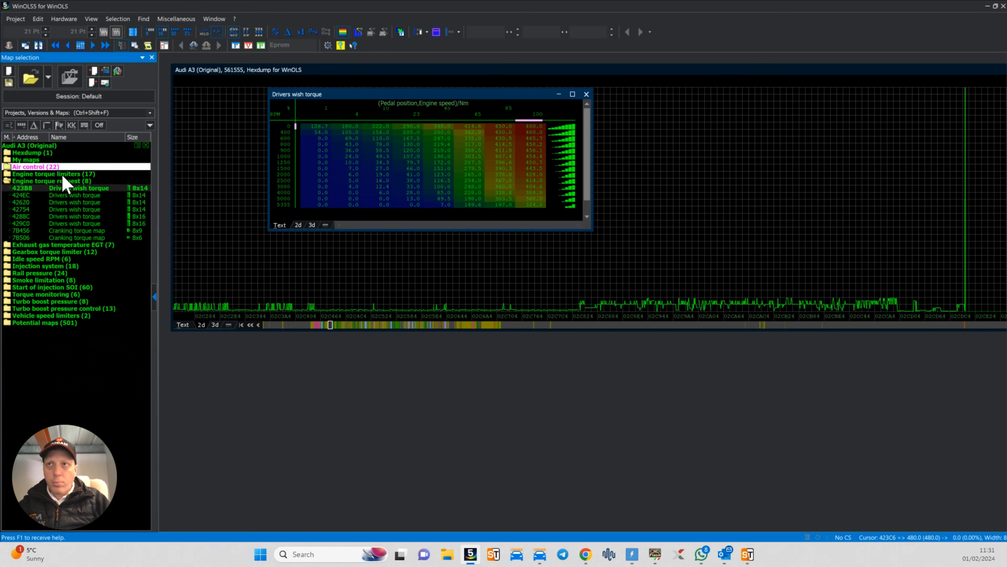
pyautogui.click(7, 181)
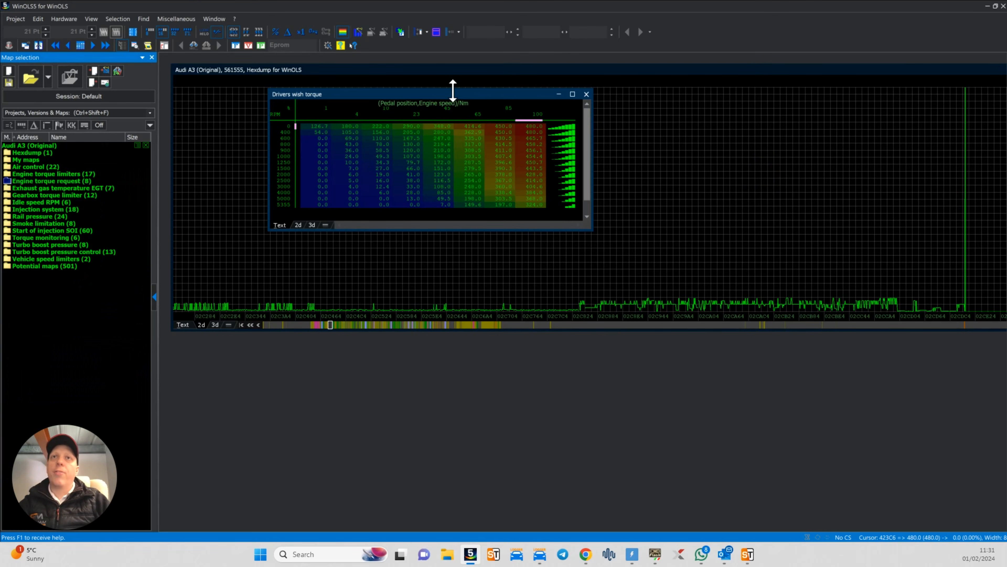
pyautogui.moveTo(456, 94); pyautogui.dragTo(456, 95)
pyautogui.moveTo(544, 127); pyautogui.dragTo(557, 216)
pyautogui.click(554, 208)
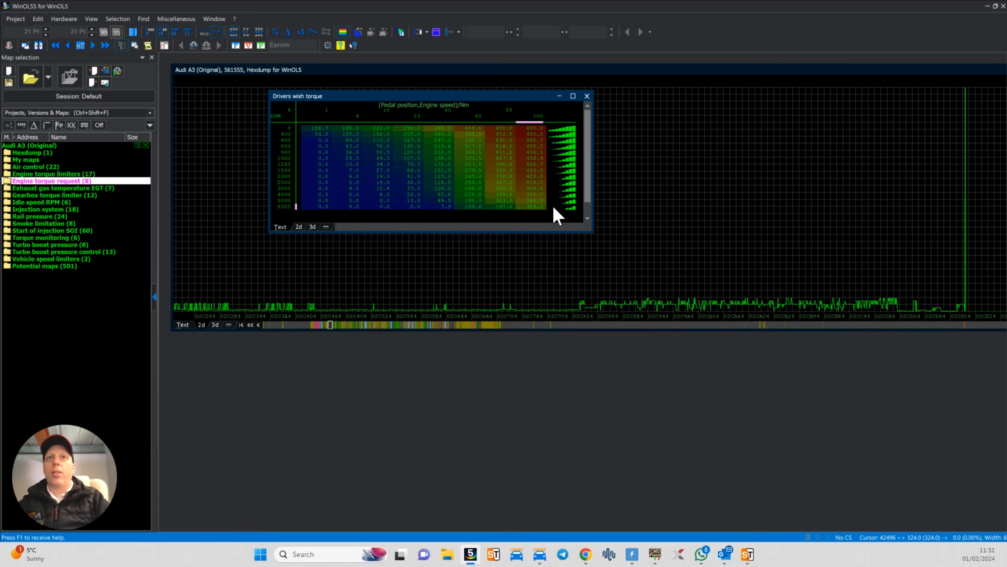
# Set the selection mode to Rectangle and try it on the Drivers wish torque cells, including the 100 % pedal position column
pyautogui.click(117, 19)
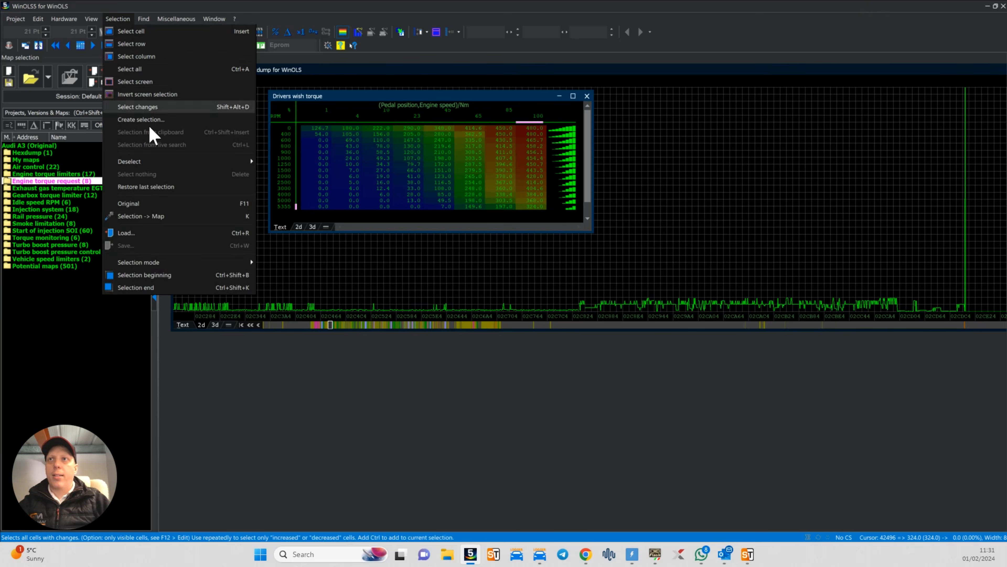
pyautogui.moveTo(214, 266)
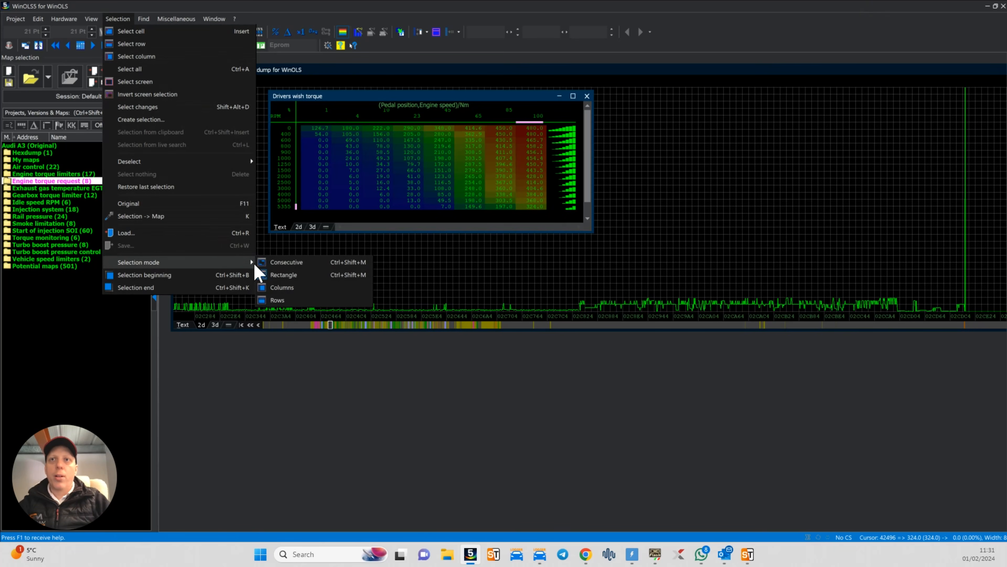
pyautogui.click(297, 275)
pyautogui.moveTo(491, 194); pyautogui.dragTo(432, 196)
pyautogui.click(433, 195)
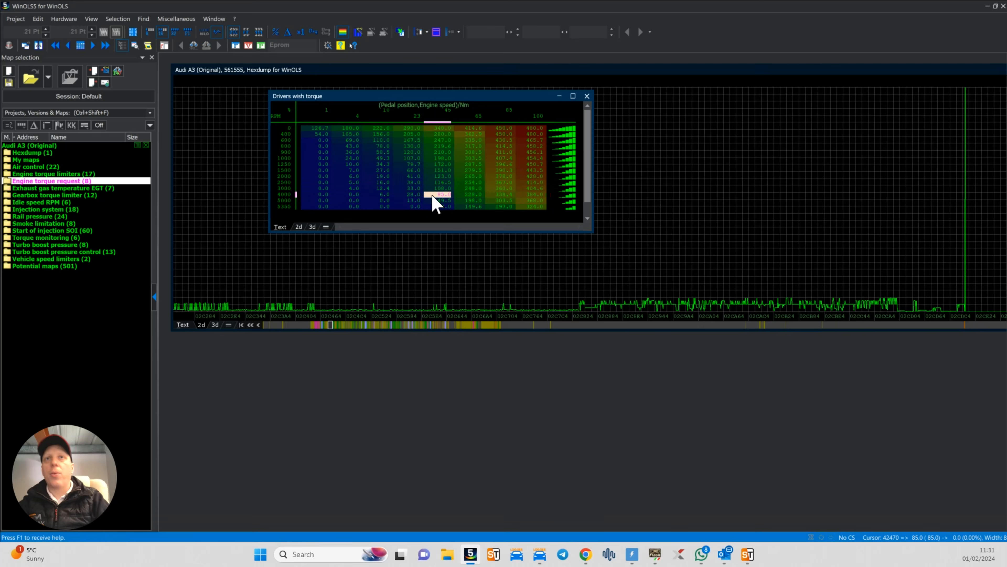
pyautogui.click(119, 19)
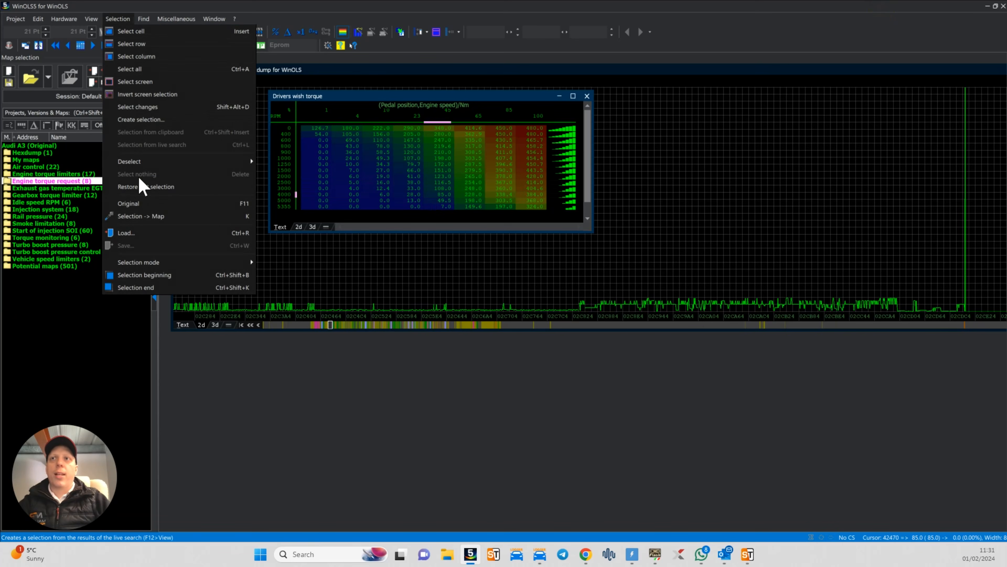
pyautogui.moveTo(166, 263)
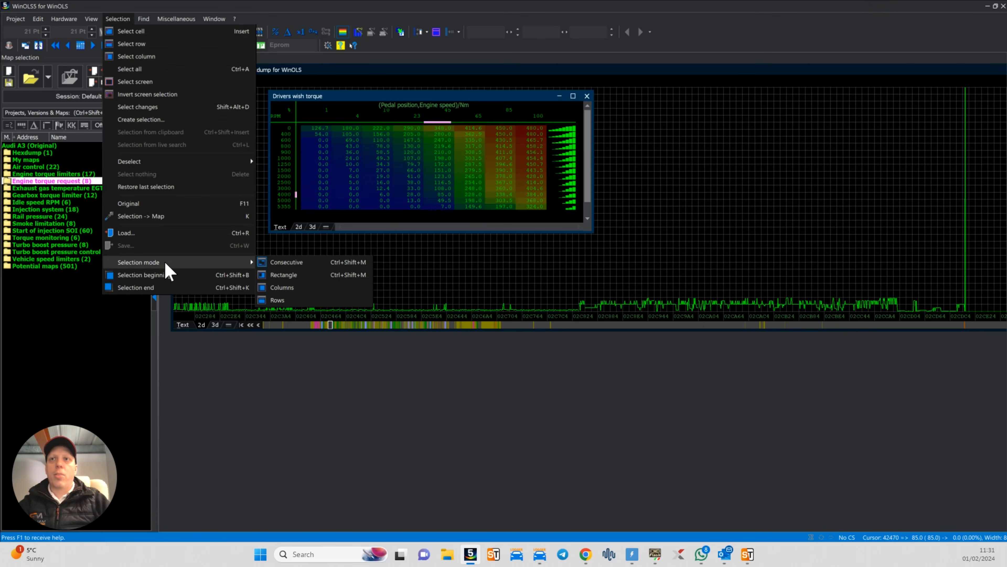
pyautogui.click(303, 278)
pyautogui.moveTo(492, 151); pyautogui.dragTo(529, 216)
pyautogui.click(529, 217)
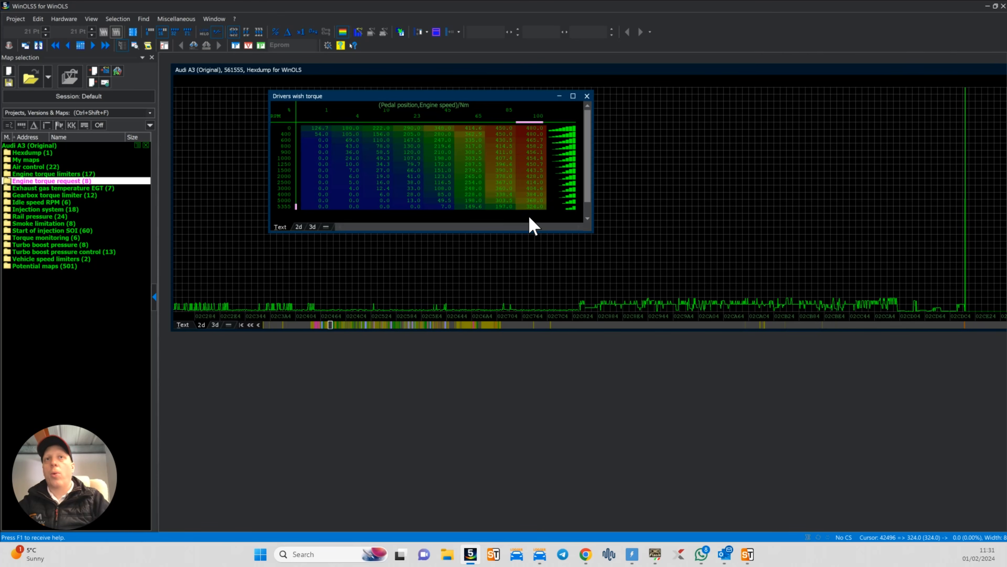
# Set all Drivers wish torque values in the 100 % pedal position column to 500 Nm
pyautogui.moveTo(459, 100); pyautogui.dragTo(466, 107)
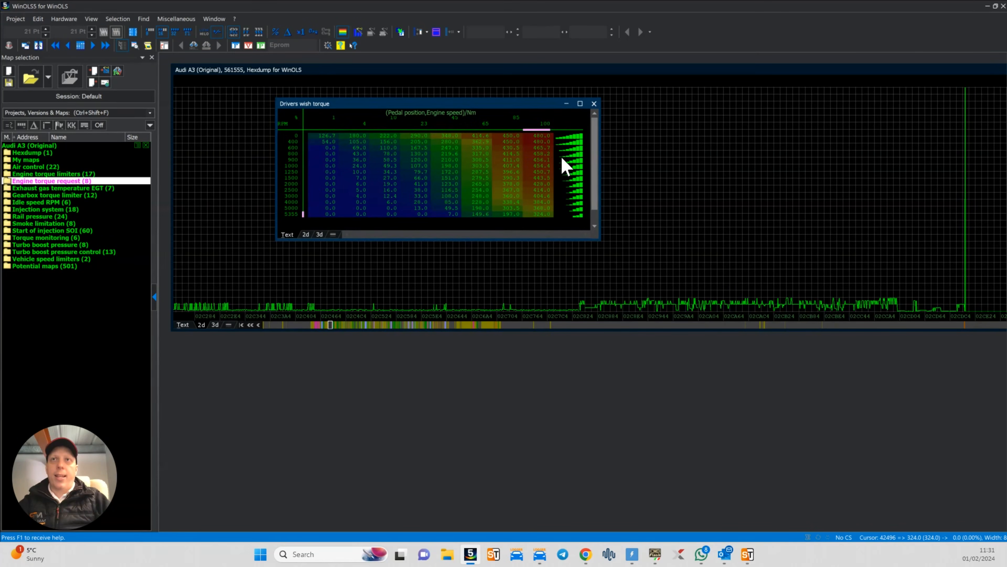
pyautogui.moveTo(543, 135); pyautogui.dragTo(547, 208)
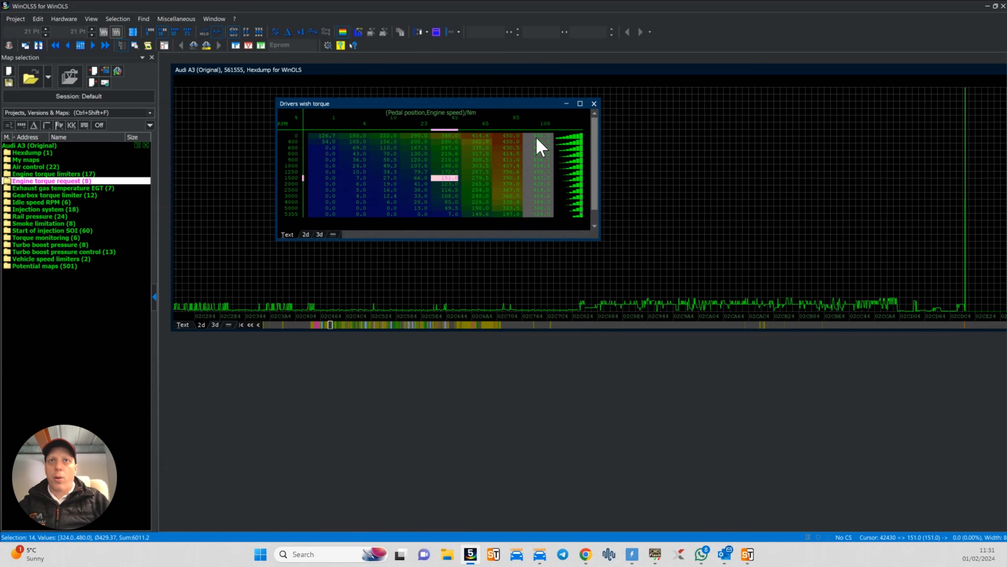
pyautogui.doubleClick(535, 202)
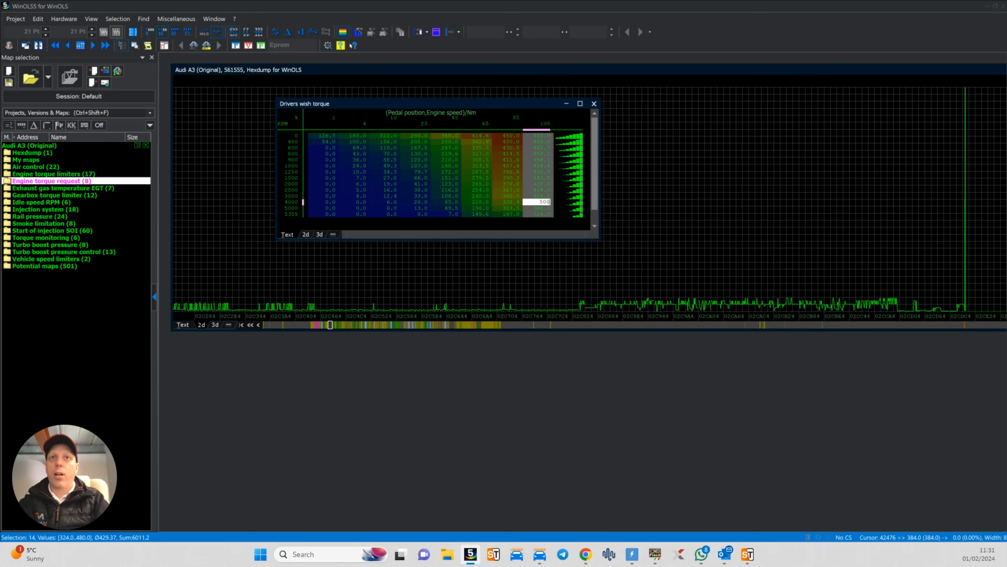
pyautogui.press('Return')
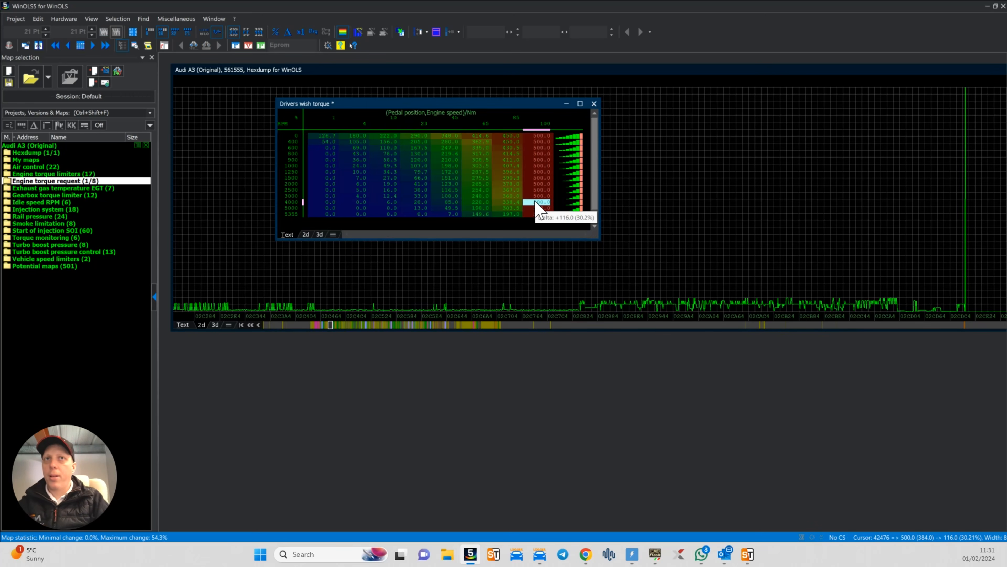
# Delete the maps in the Engine torque request folder and undo the deletion
pyautogui.moveTo(476, 107); pyautogui.dragTo(464, 93)
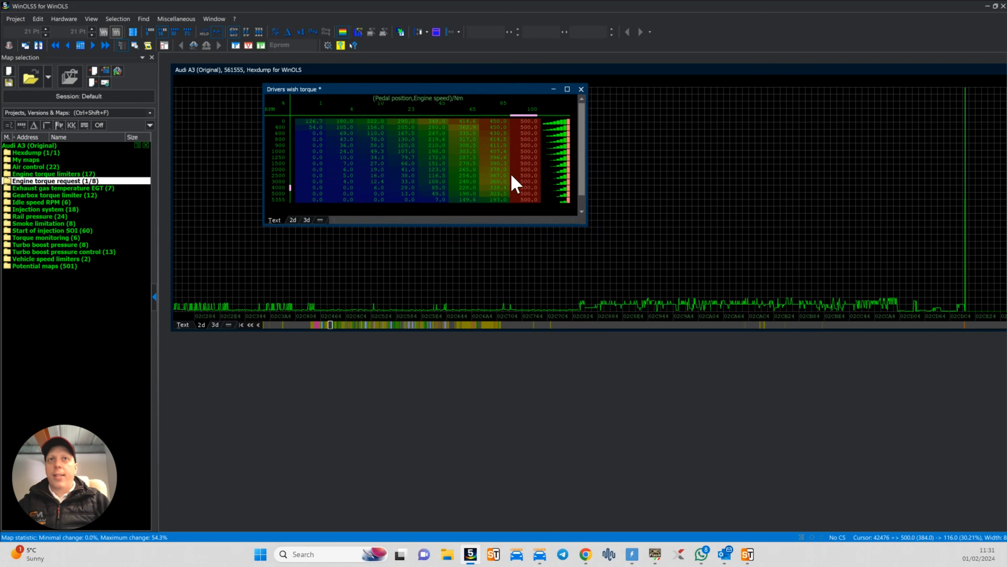
pyautogui.moveTo(530, 123); pyautogui.dragTo(531, 218)
pyautogui.doubleClick(8, 181)
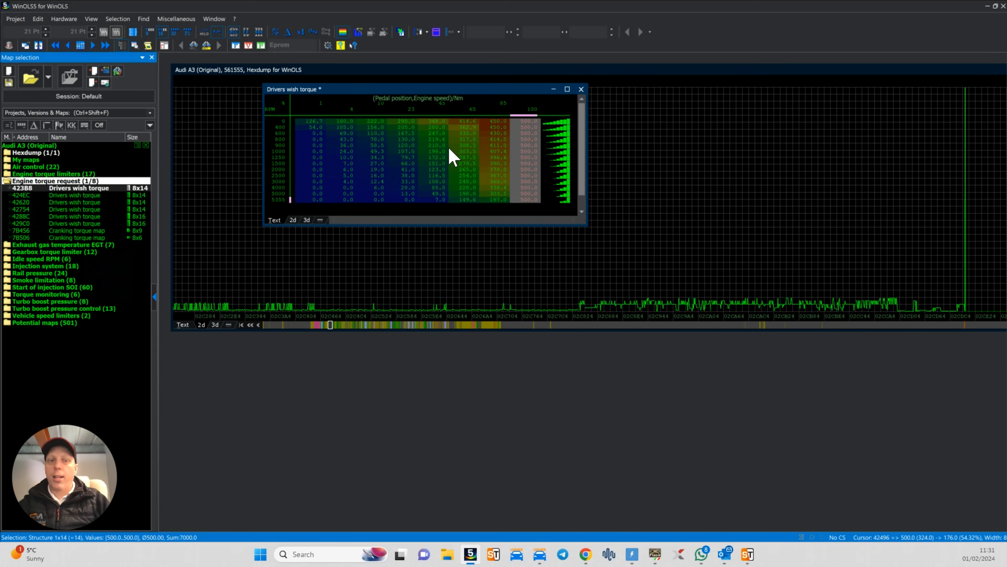
pyautogui.press('Delete')
pyautogui.click(415, 151)
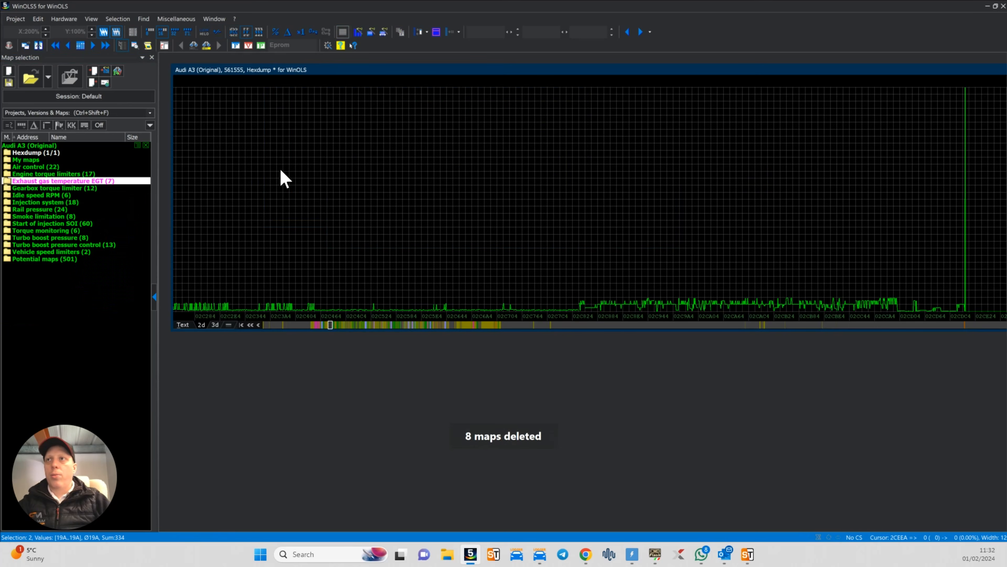
pyautogui.click(37, 20)
pyautogui.click(49, 33)
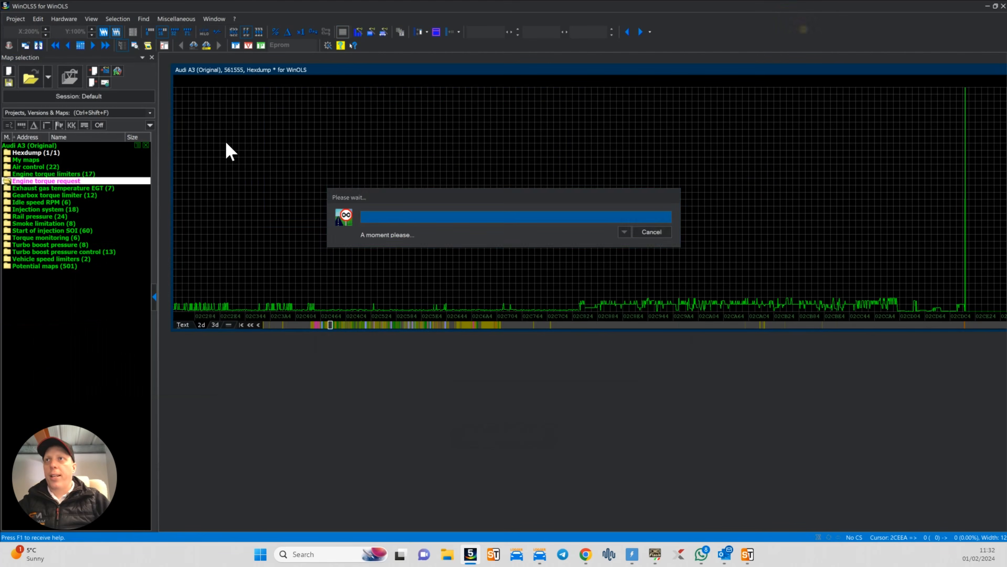
# Reopen the 423B8 Drivers wish torque map and inspect its changes as percent, difference and values ignoring factor and offset
pyautogui.doubleClick(90, 188)
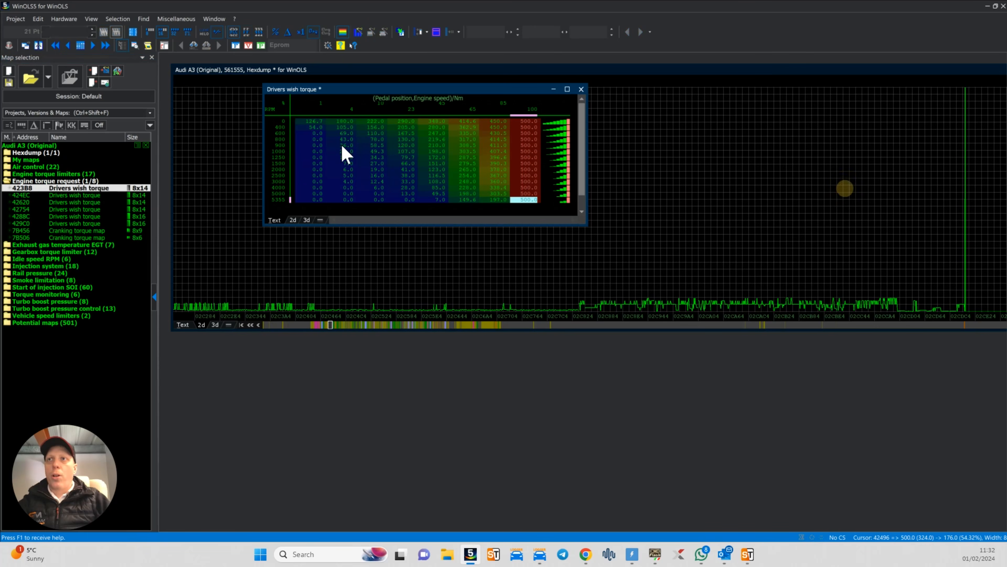
pyautogui.moveTo(427, 97); pyautogui.dragTo(461, 107)
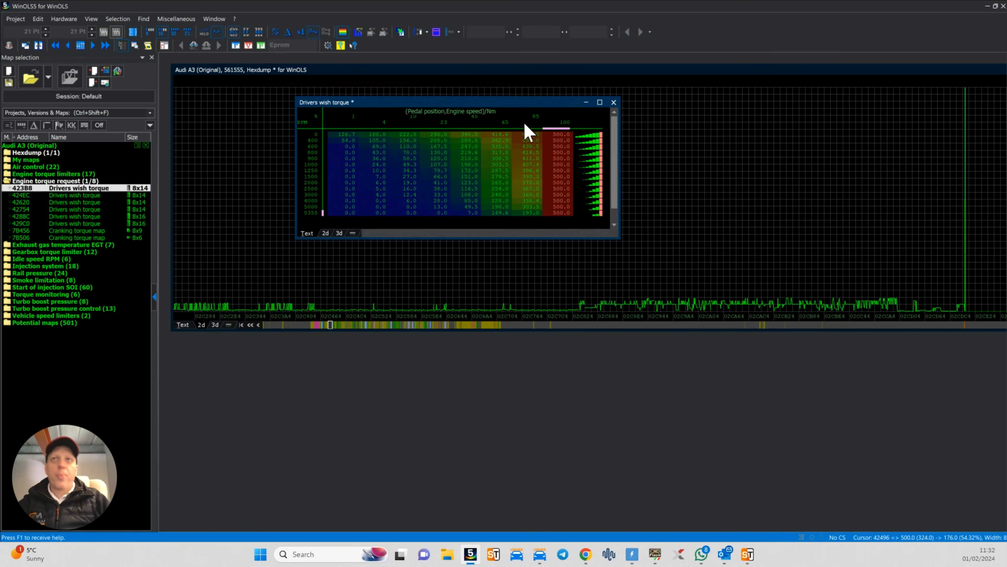
pyautogui.click(275, 33)
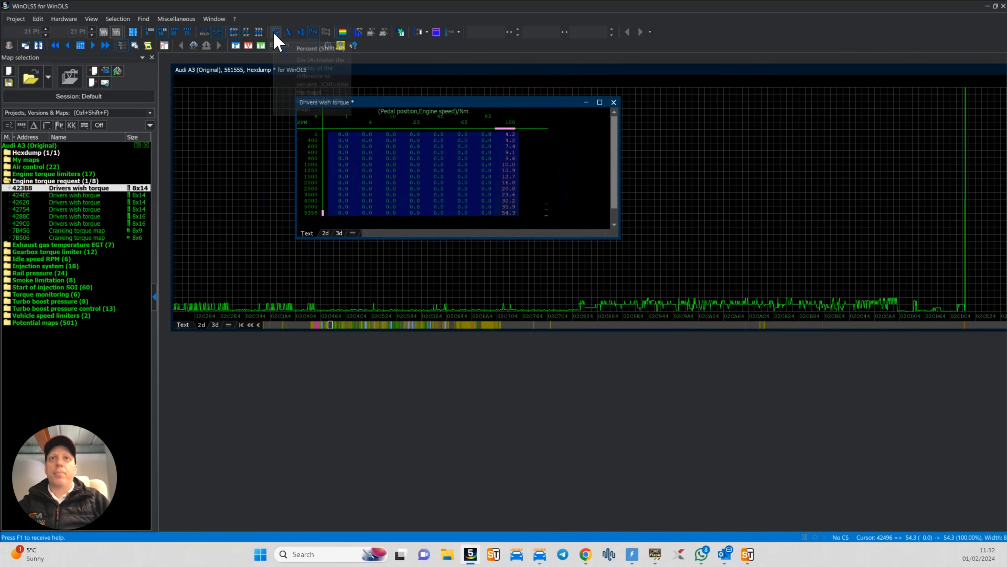
pyautogui.click(284, 34)
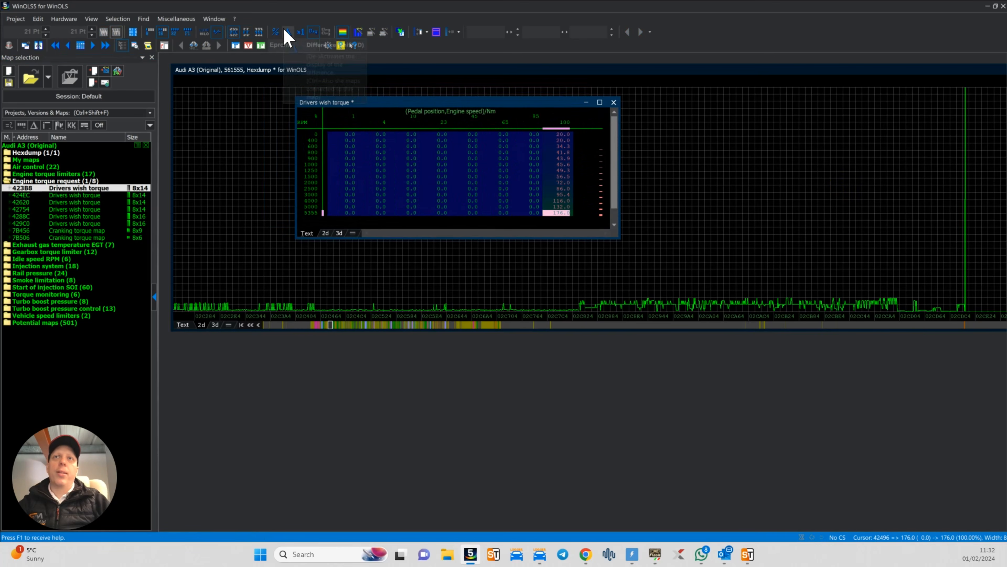
pyautogui.click(276, 32)
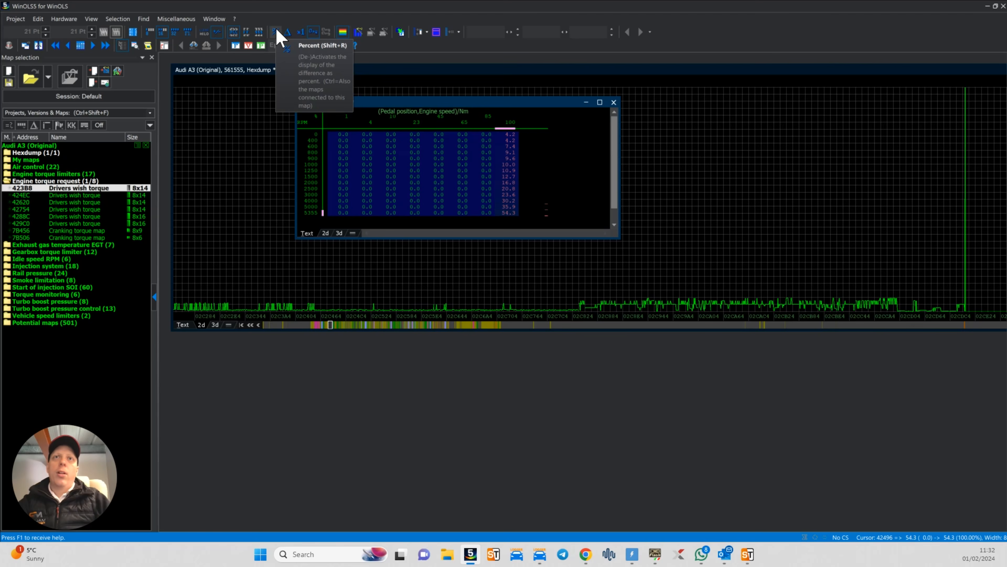
pyautogui.click(288, 34)
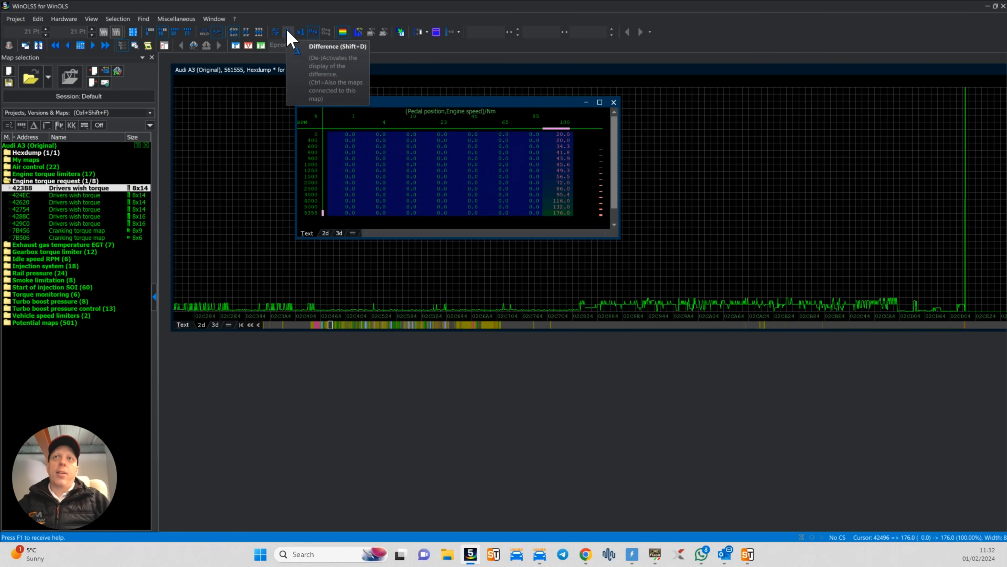
pyautogui.click(300, 33)
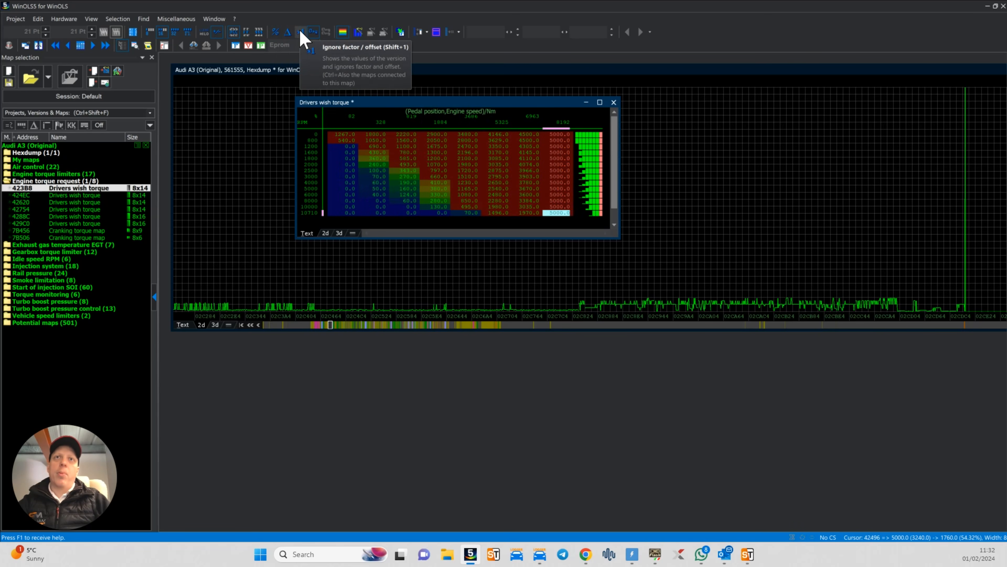
pyautogui.click(314, 32)
pyautogui.click(315, 34)
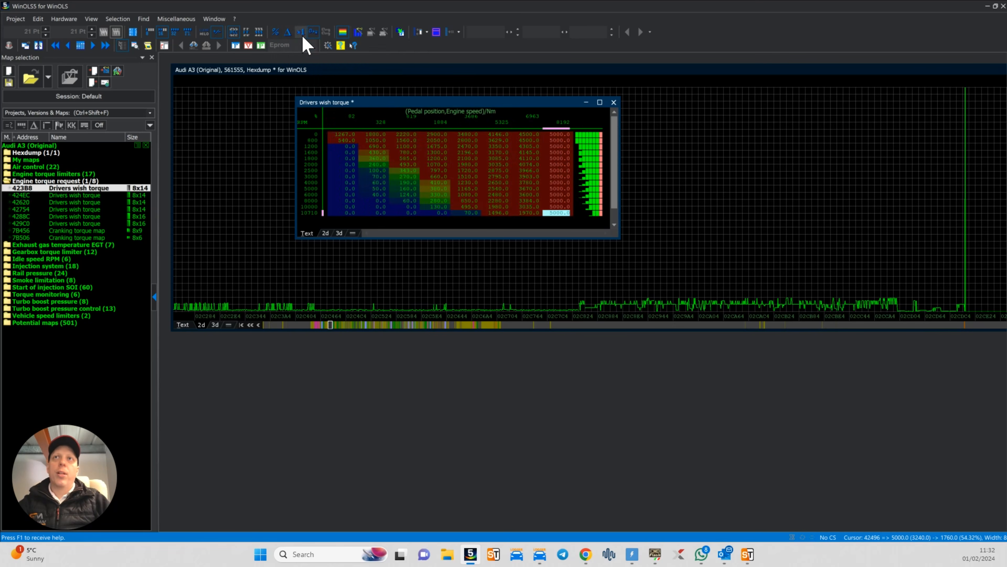
pyautogui.click(288, 33)
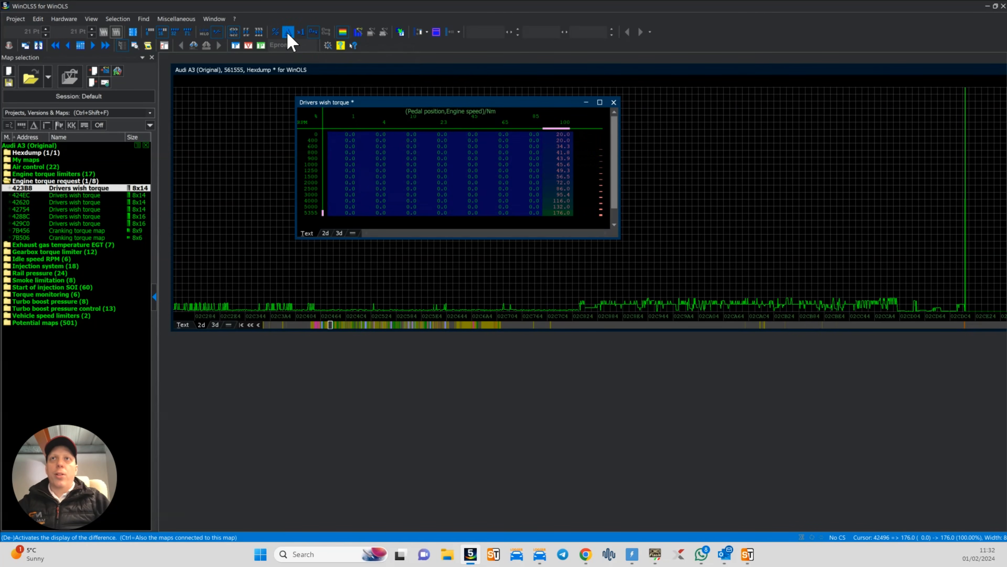
# Copy the difference values of the entire 423B8 Drivers wish torque map and paste them into the 424EC Drivers wish torque map
pyautogui.moveTo(344, 134); pyautogui.dragTo(569, 233)
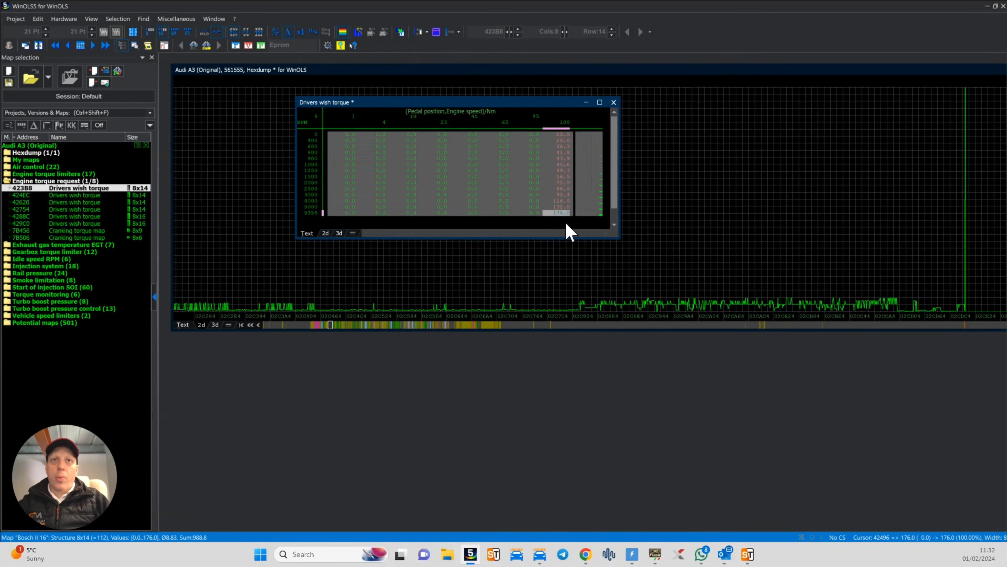
pyautogui.hotkey('ctrl', 'c')
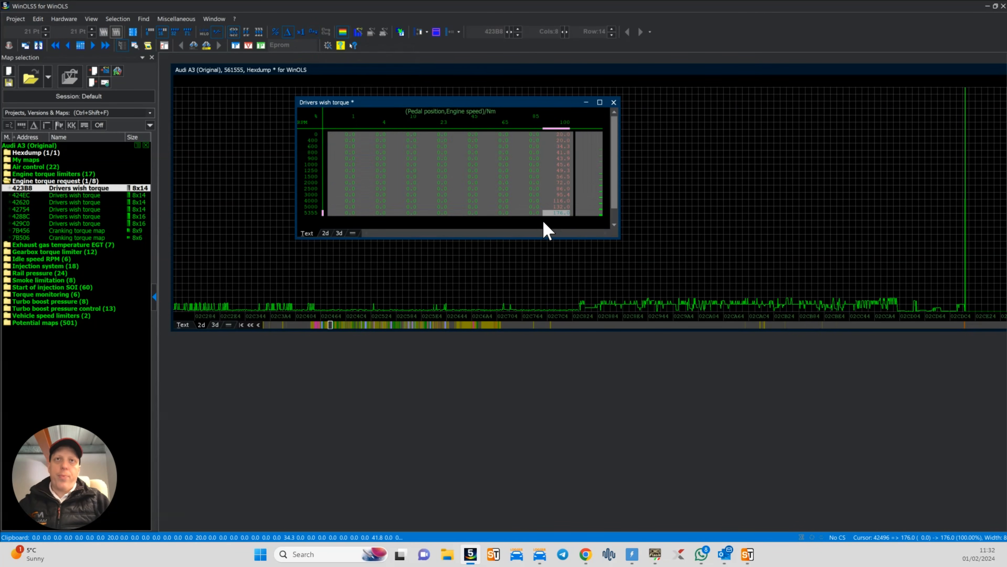
pyautogui.doubleClick(85, 196)
pyautogui.moveTo(535, 213); pyautogui.dragTo(766, 119)
pyautogui.click(662, 142)
pyautogui.hotkey('ctrl', 'v')
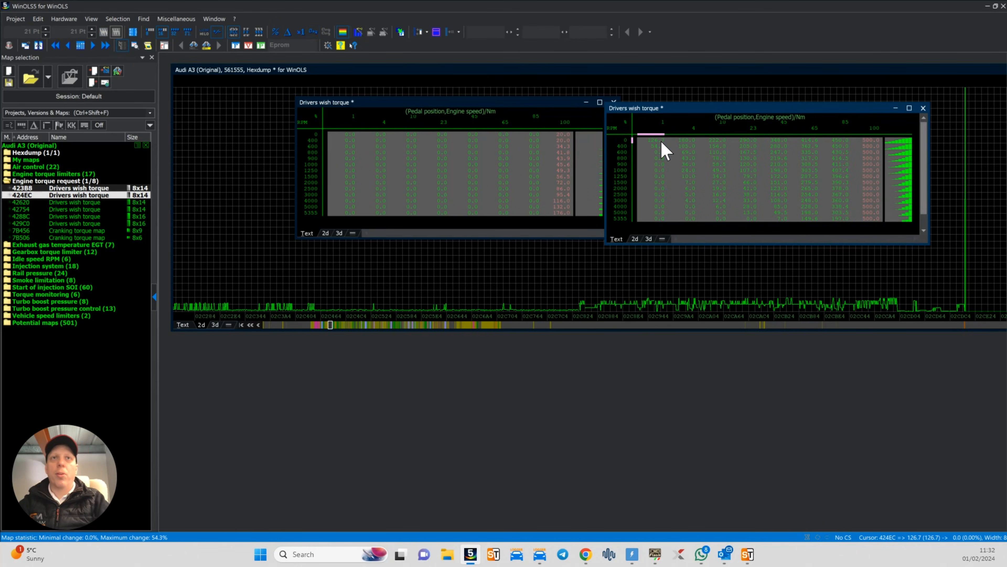
pyautogui.click(662, 142)
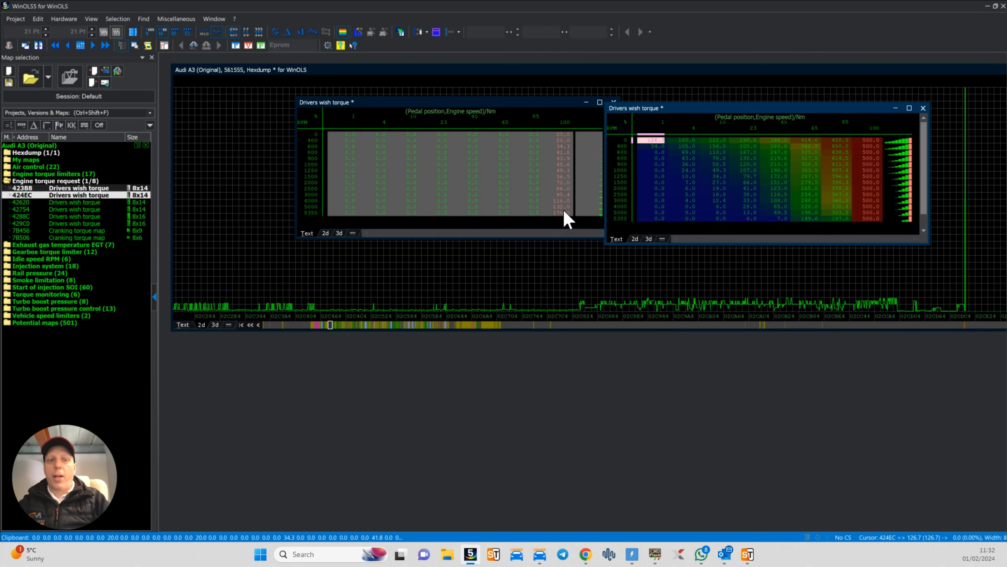
# Inspect the 100 % pedal position differences in the 423B8 map and return its display to absolute values
pyautogui.click(515, 195)
pyautogui.click(515, 195)
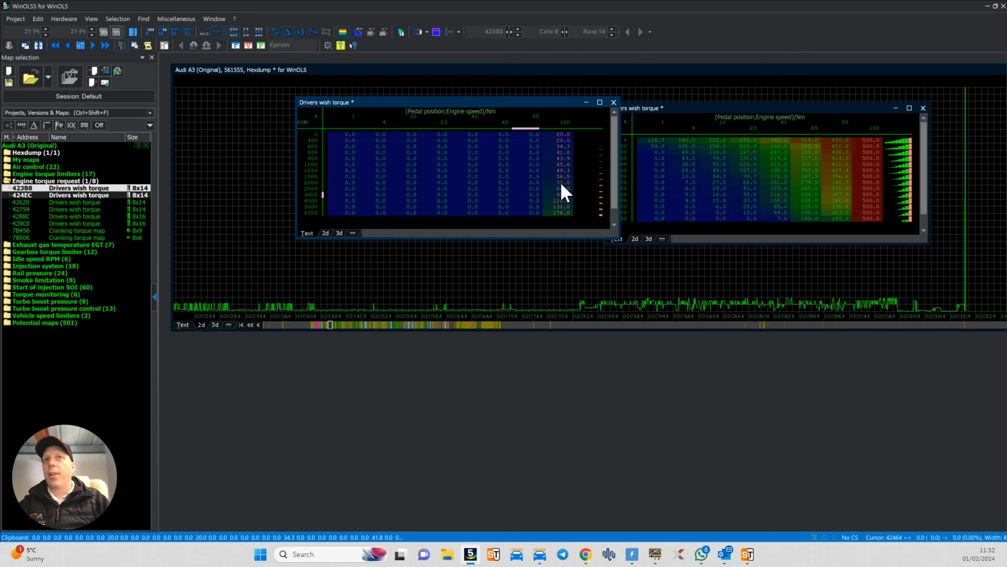
pyautogui.moveTo(568, 146); pyautogui.dragTo(566, 219)
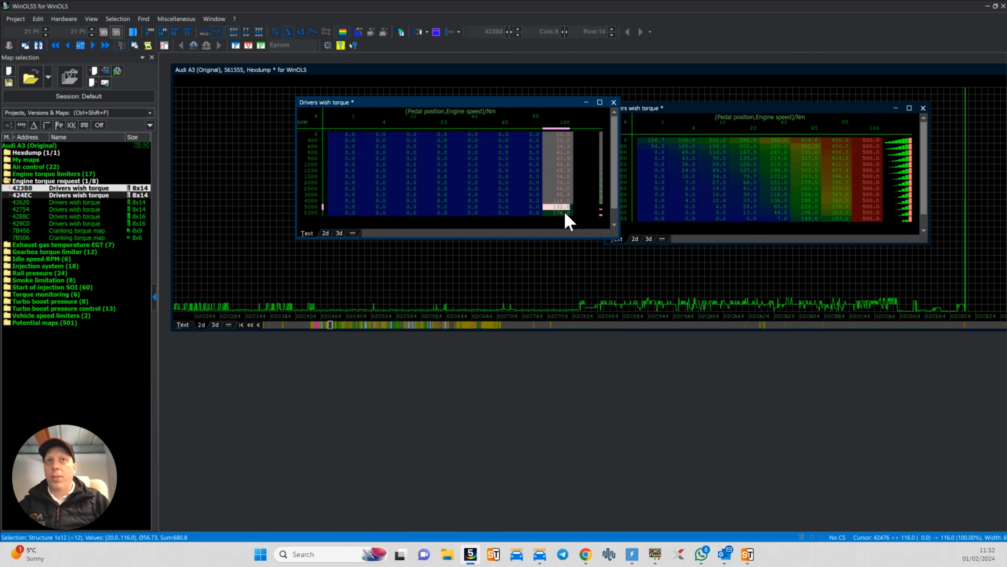
pyautogui.click(289, 33)
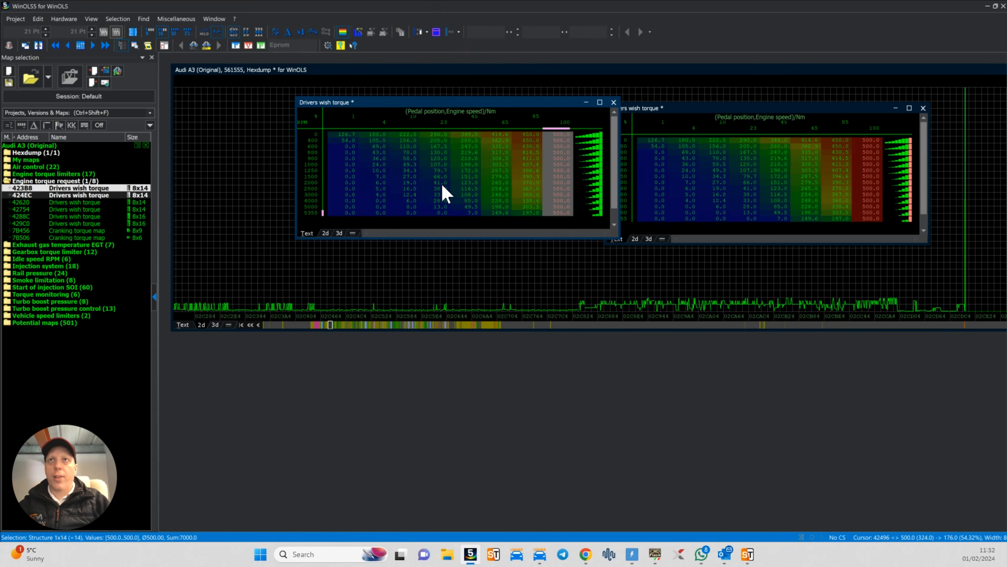
pyautogui.click(450, 192)
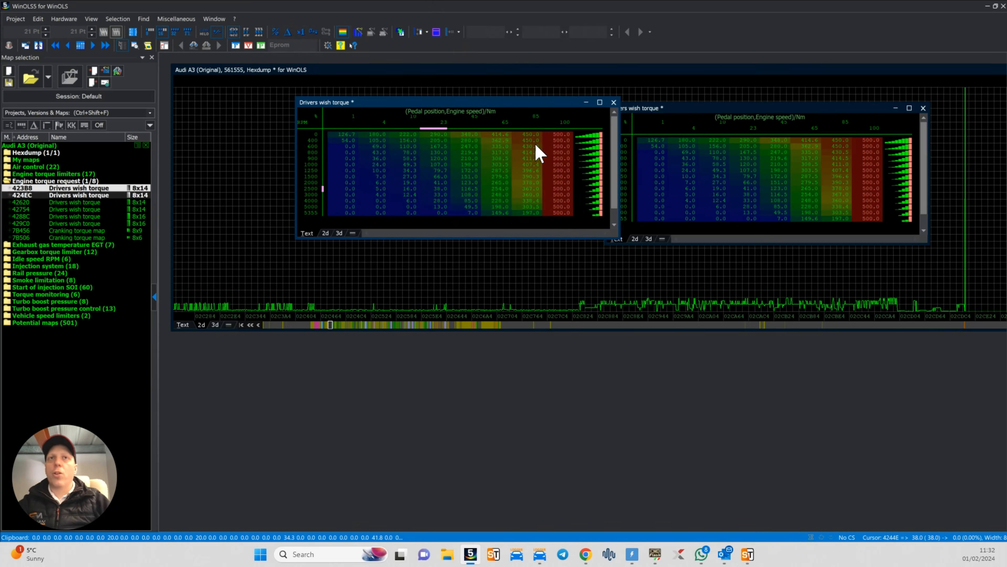
# Arrange the 423B8 map beside 424EC, highlight all its cells, and display the 424EC map as differences for comparison
pyautogui.moveTo(552, 103); pyautogui.dragTo(522, 100)
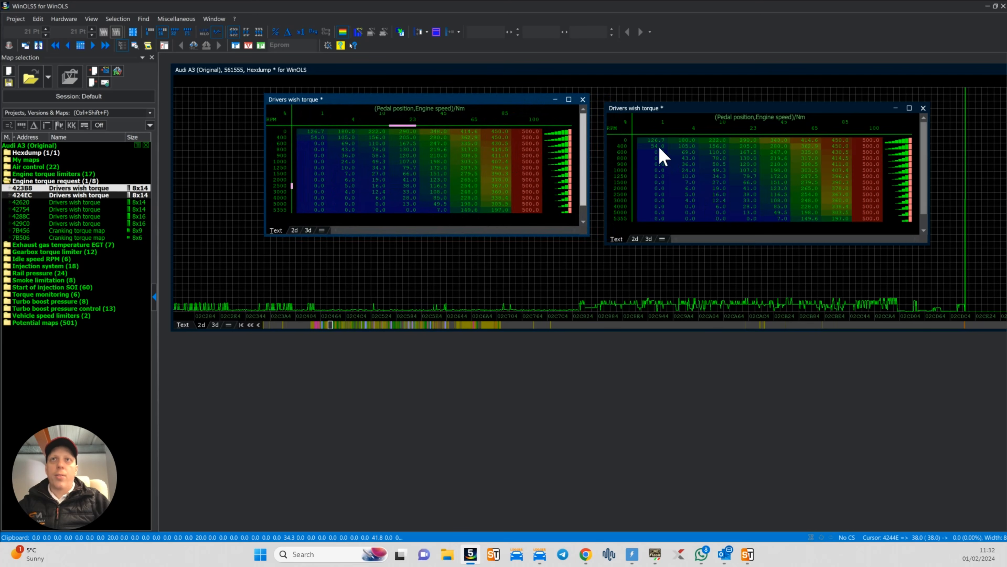
pyautogui.moveTo(314, 132); pyautogui.dragTo(542, 227)
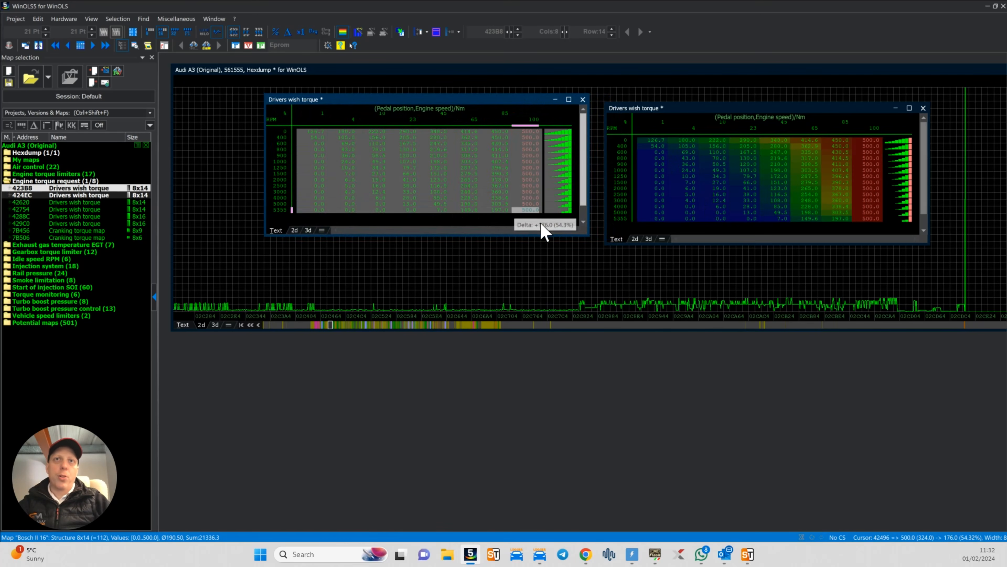
pyautogui.click(712, 184)
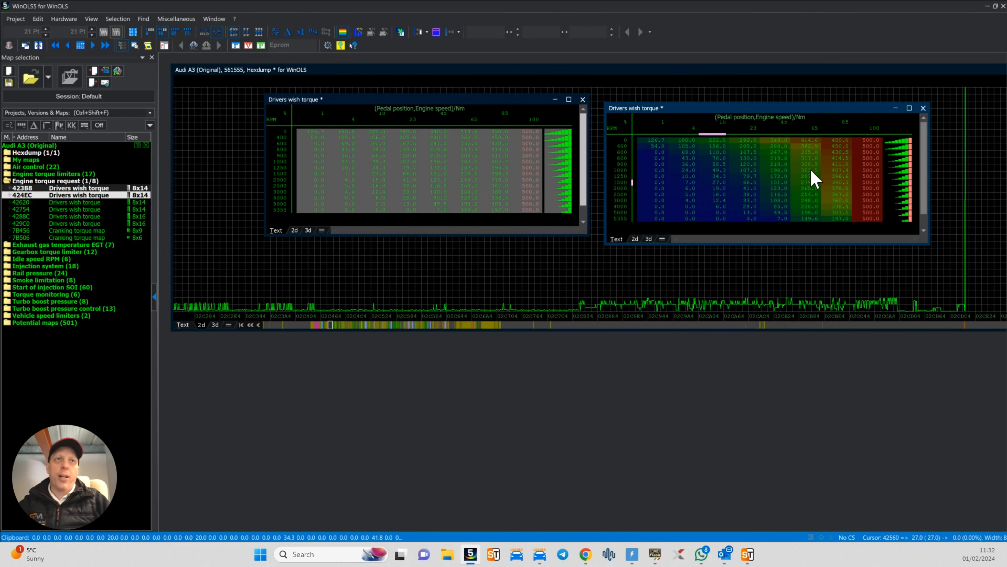
pyautogui.click(289, 33)
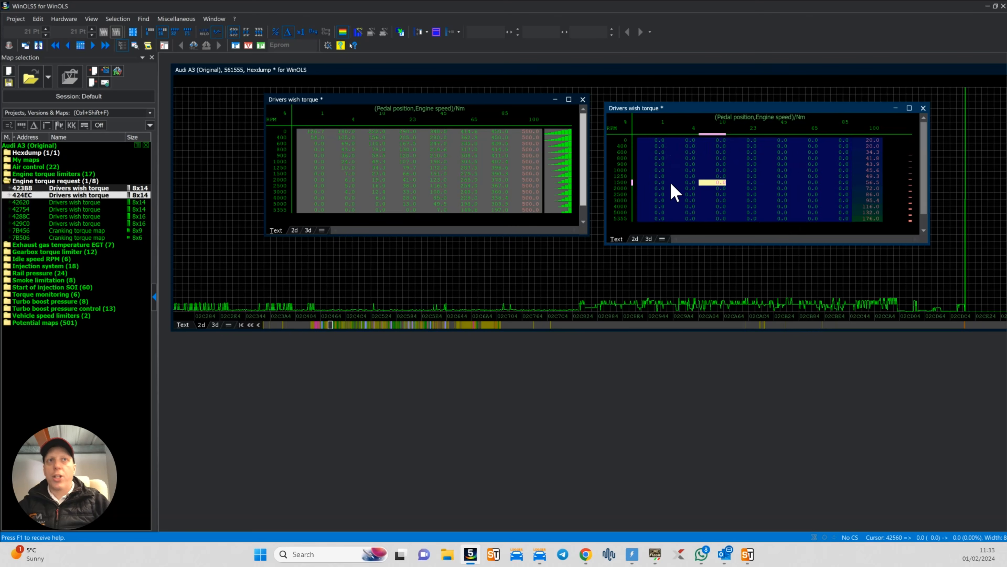
# Clear the cell selection in the 423B8 Drivers wish torque map and close both compared maps
pyautogui.click(465, 181)
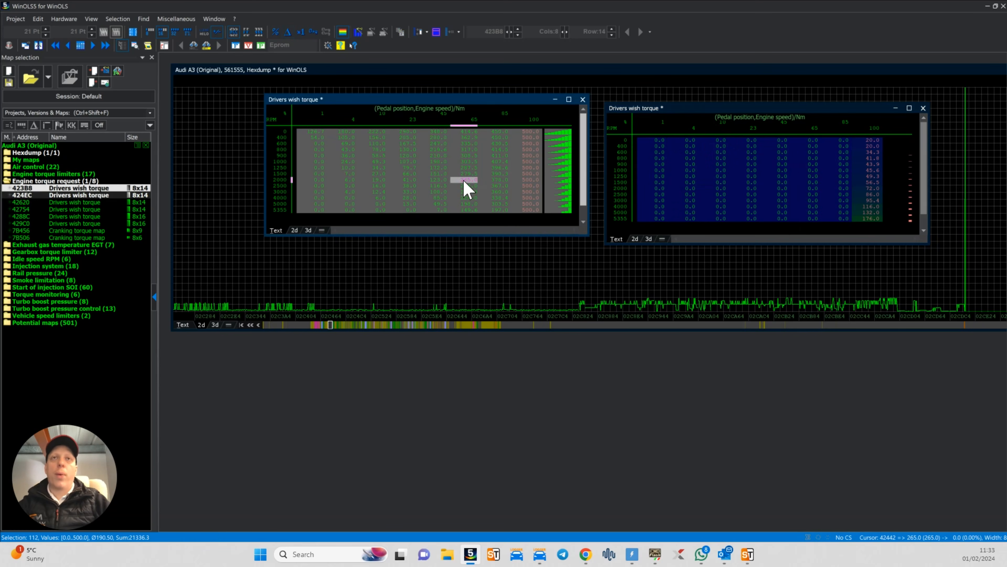
pyautogui.click(464, 181)
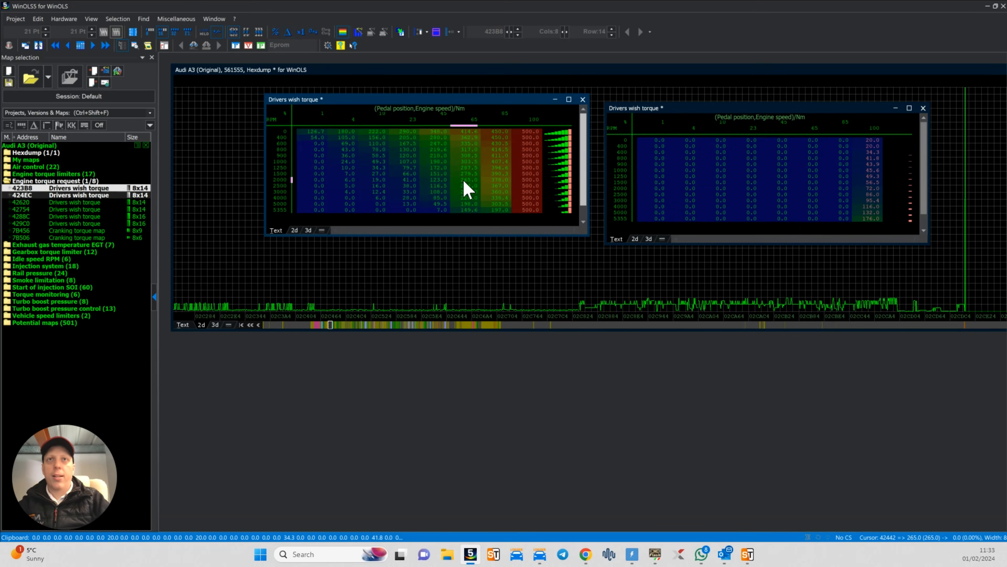
pyautogui.click(582, 99)
pyautogui.click(923, 108)
# Set the entire 100 % pedal position column of the 42620 Drivers wish torque map to 500 Nm and close the map
pyautogui.doubleClick(97, 202)
pyautogui.moveTo(425, 93); pyautogui.dragTo(427, 170)
pyautogui.write('500')
pyautogui.press('Return')
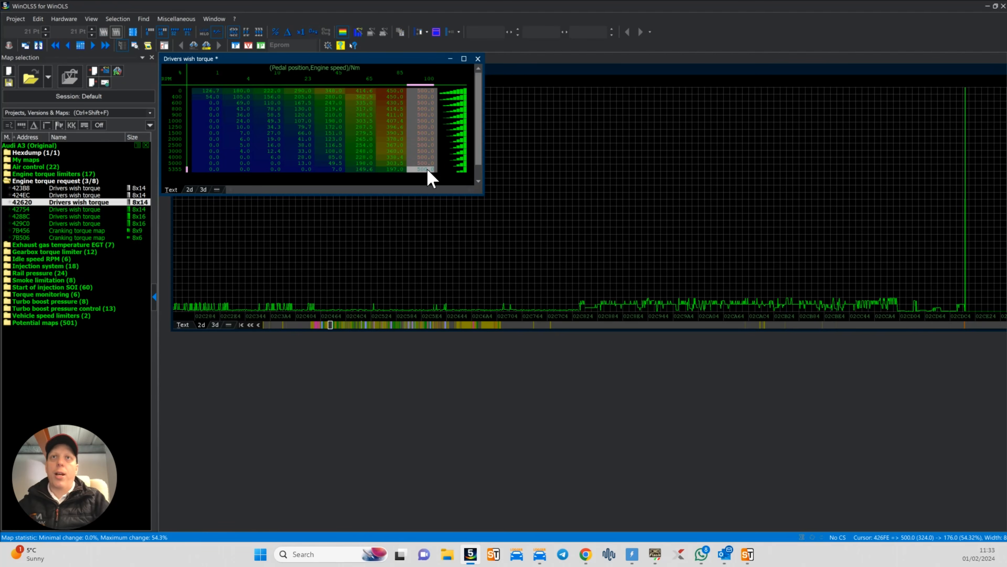
pyautogui.click(477, 59)
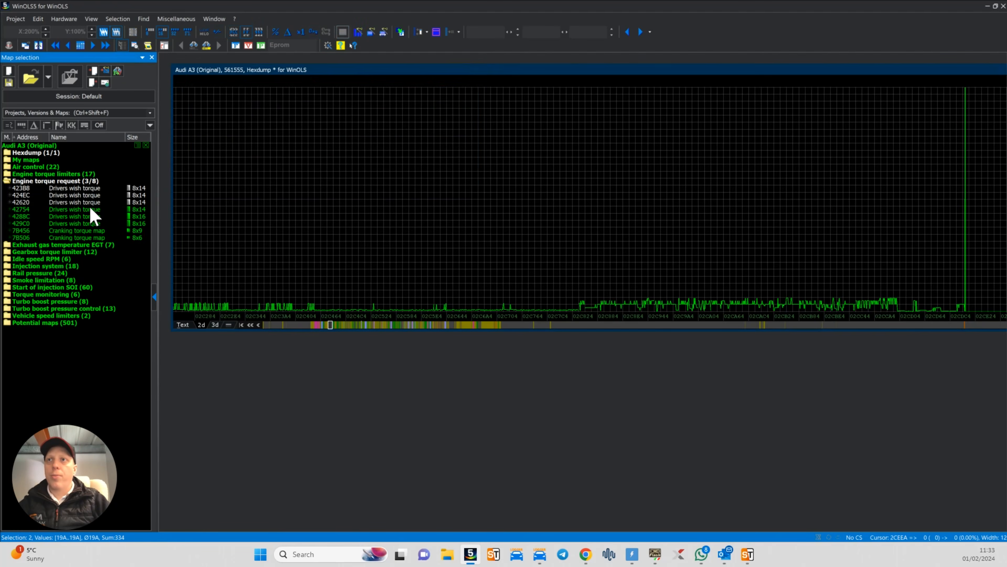
# Set the 100 % pedal position column of the 42754 Drivers wish torque map to 500 Nm and close the map
pyautogui.doubleClick(64, 210)
pyautogui.moveTo(436, 104); pyautogui.dragTo(443, 184)
pyautogui.press('Return')
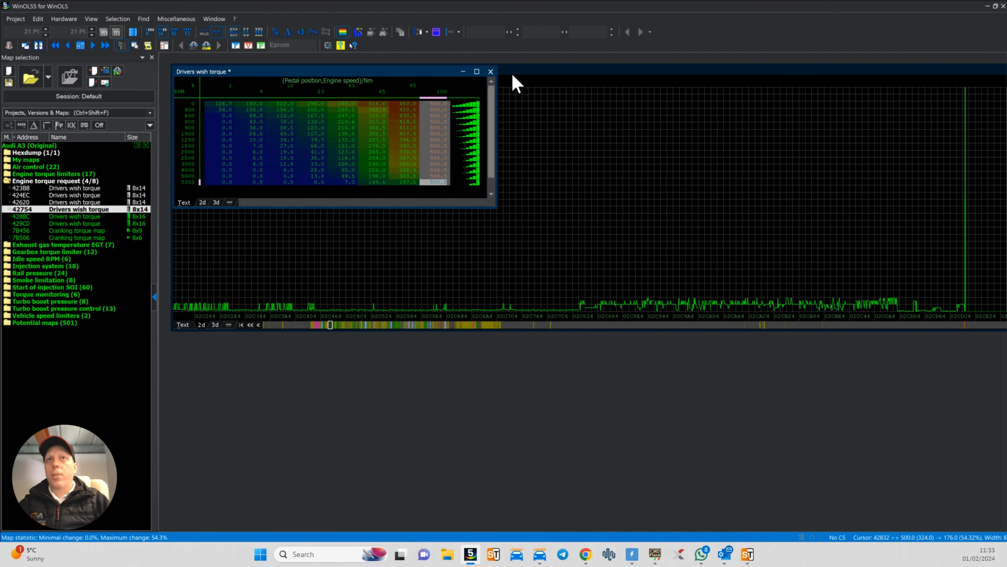
pyautogui.click(490, 71)
# Set all 100 % pedal position values of the 4288C Drivers wish torque map to 500 Nm and close the map
pyautogui.click(90, 216)
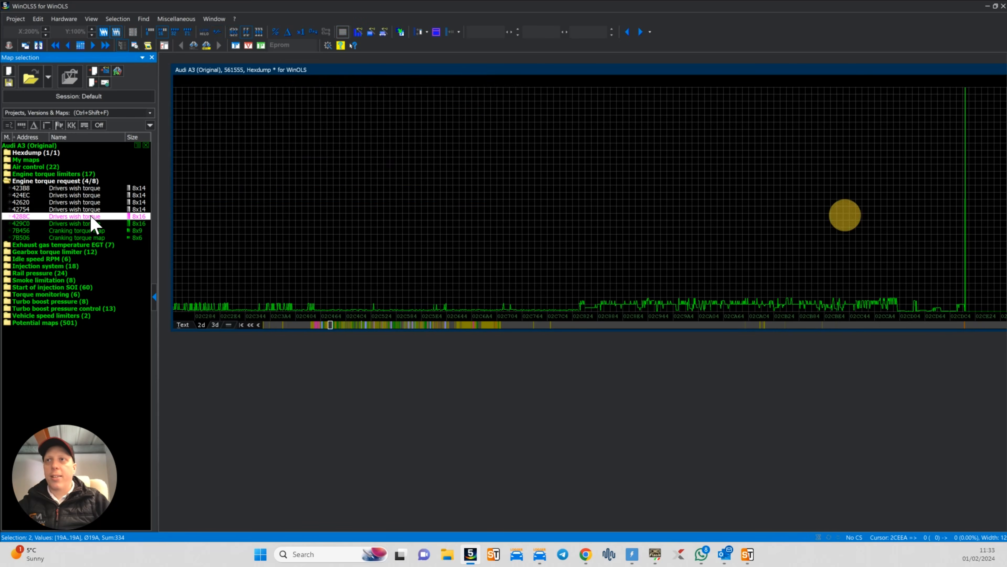
pyautogui.click(297, 194)
pyautogui.doubleClick(47, 216)
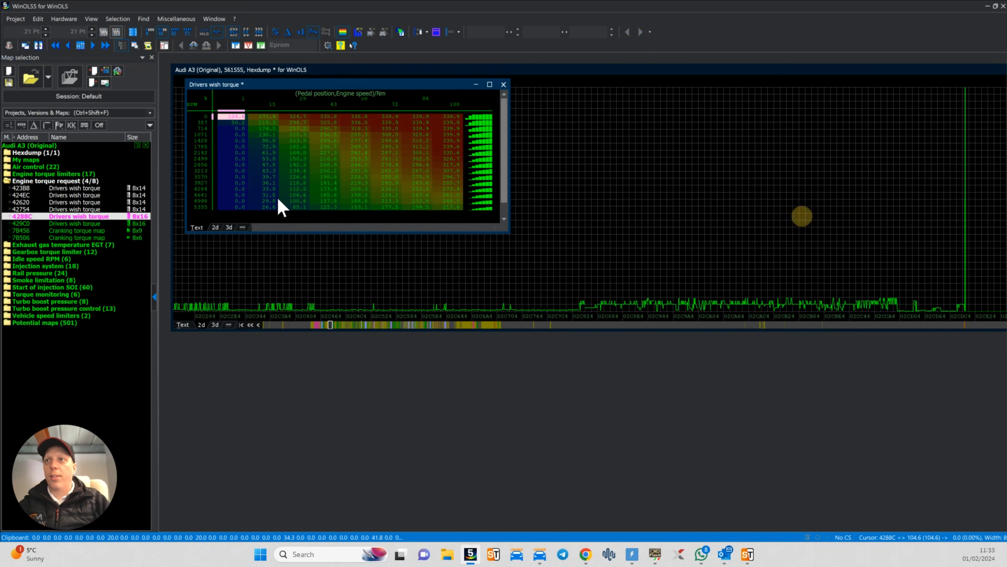
pyautogui.moveTo(452, 147)
pyautogui.mouseDown()
pyautogui.moveTo(457, 168)
pyautogui.moveTo(447, 129)
pyautogui.mouseUp()
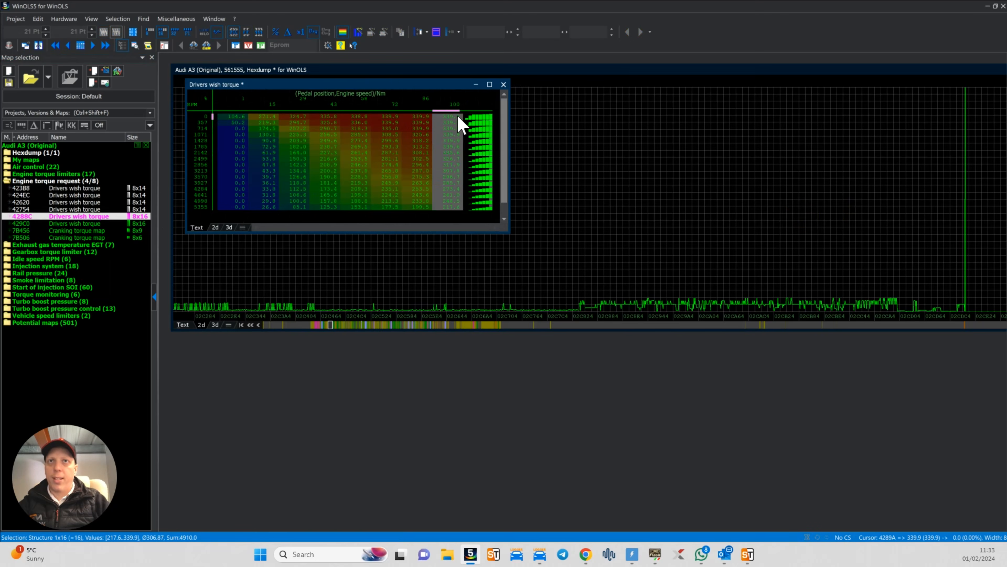
pyautogui.write('500')
pyautogui.press('Return')
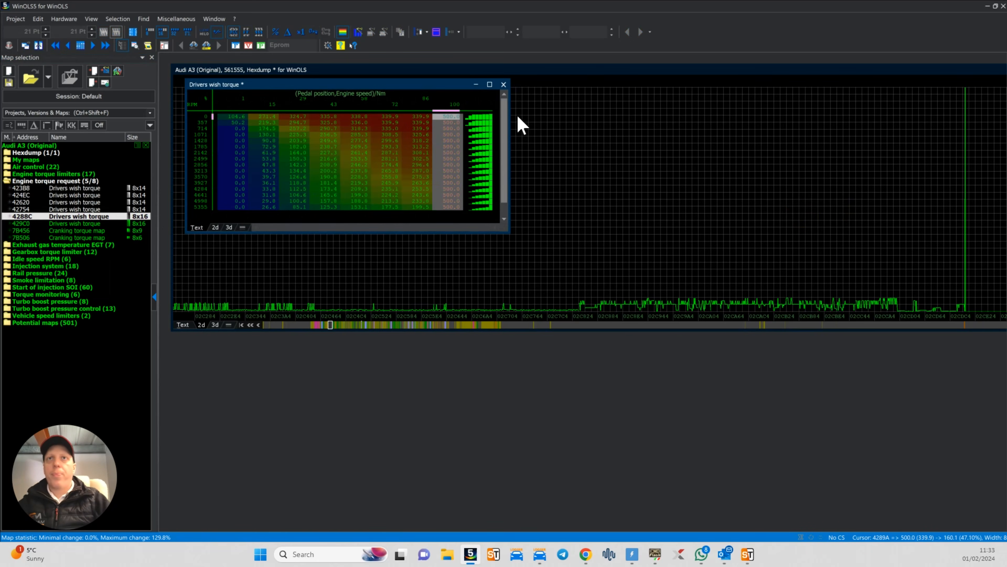
pyautogui.click(503, 84)
# Set the 100 % pedal position column of the 429C0 Drivers wish torque map to 500 Nm, then close the map and its Engine torque request folder
pyautogui.doubleClick(81, 223)
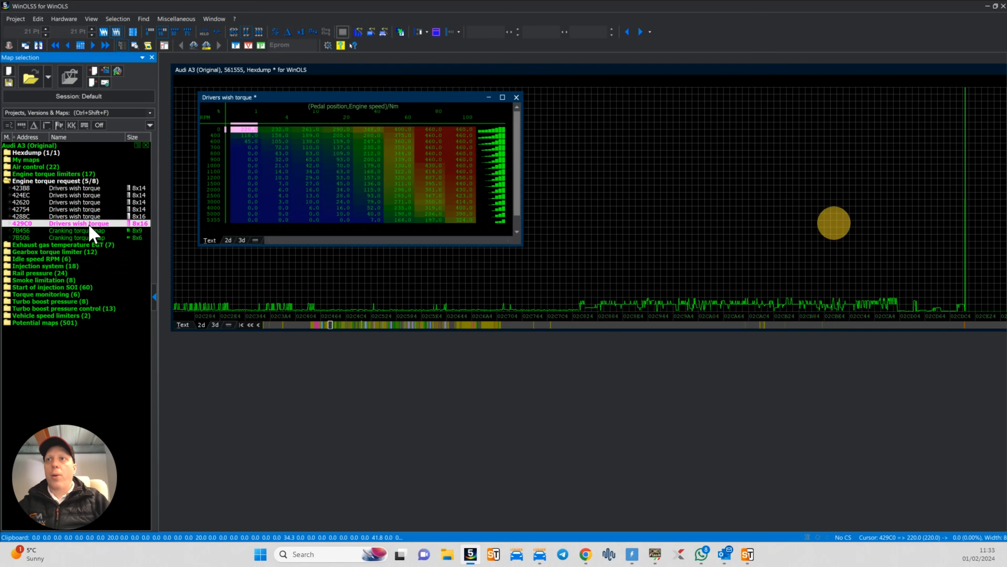
pyautogui.moveTo(461, 131); pyautogui.dragTo(471, 232)
pyautogui.write('500')
pyautogui.press('Return')
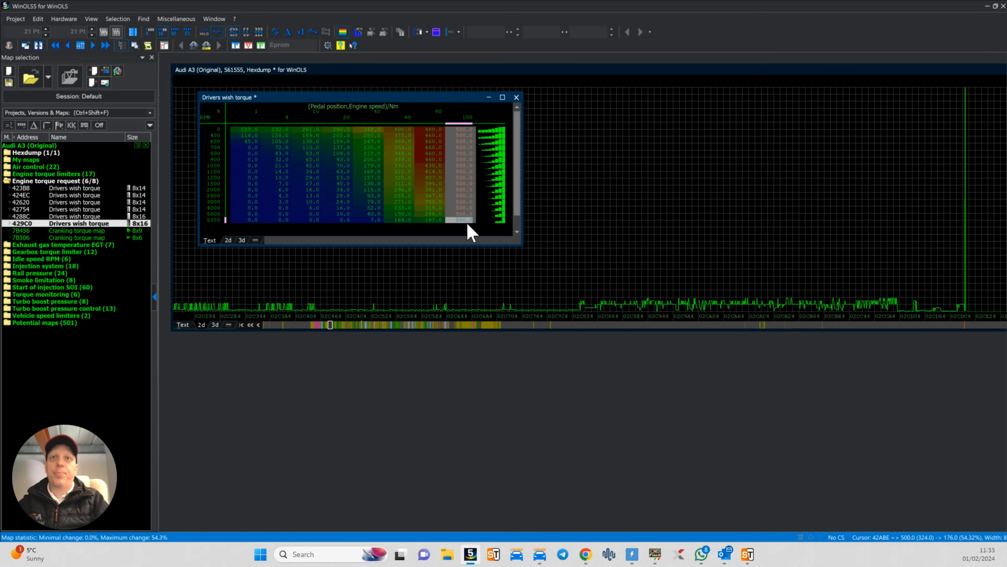
pyautogui.click(517, 97)
pyautogui.click(7, 180)
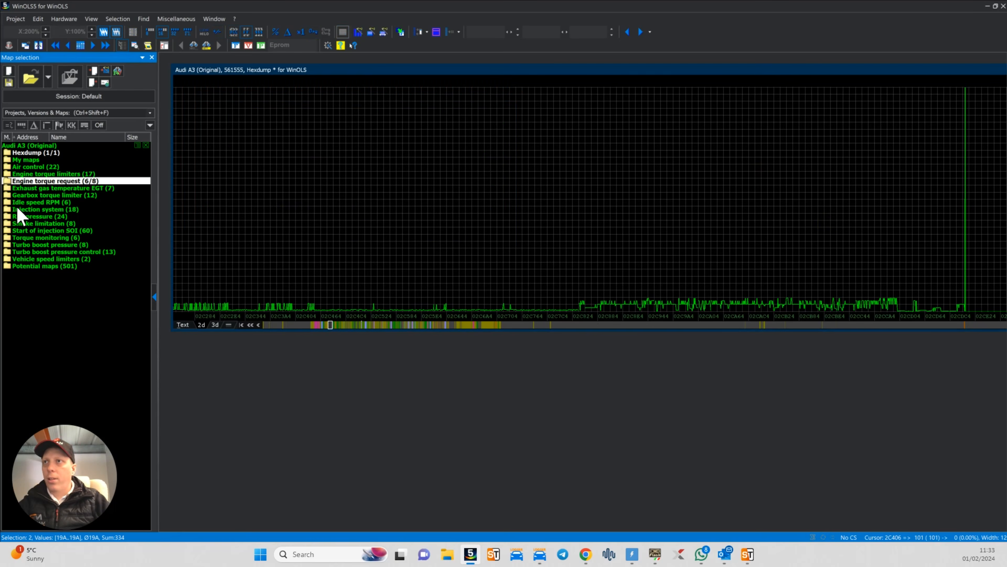
# In the 64092 Turbo boost pressure request map, raise the stepped high-boost area from 40 mg/hub upward by 150 mbar
pyautogui.click(16, 216)
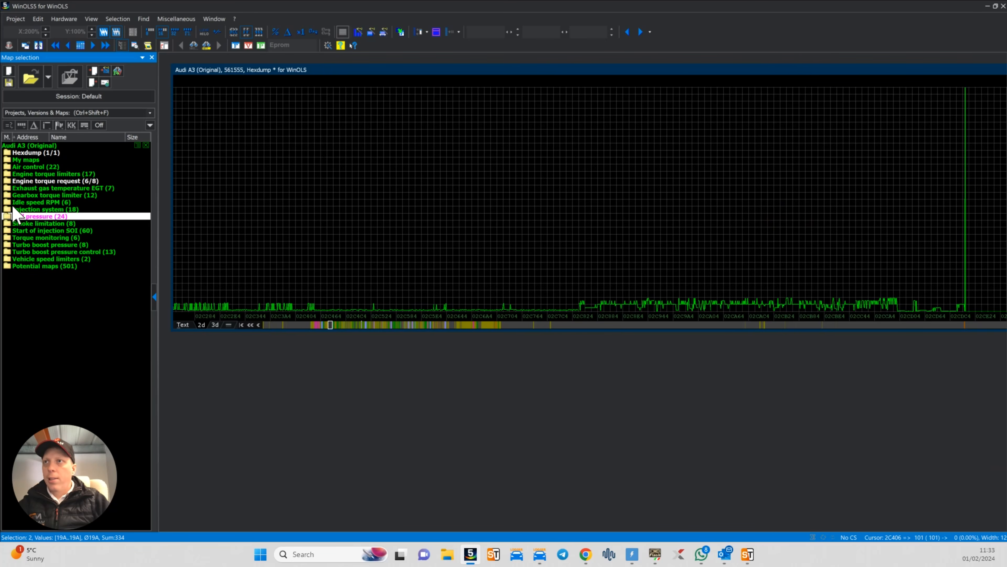
pyautogui.click(8, 245)
pyautogui.click(88, 253)
pyautogui.doubleClick(87, 254)
pyautogui.moveTo(662, 166); pyautogui.dragTo(612, 200)
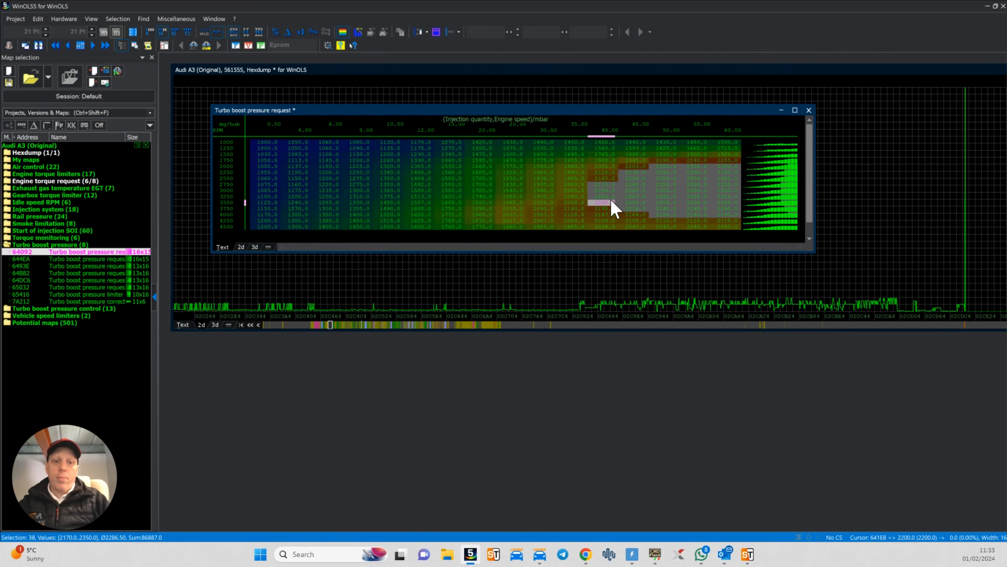
pyautogui.press('e')
pyautogui.click(53, 325)
pyautogui.click(447, 197)
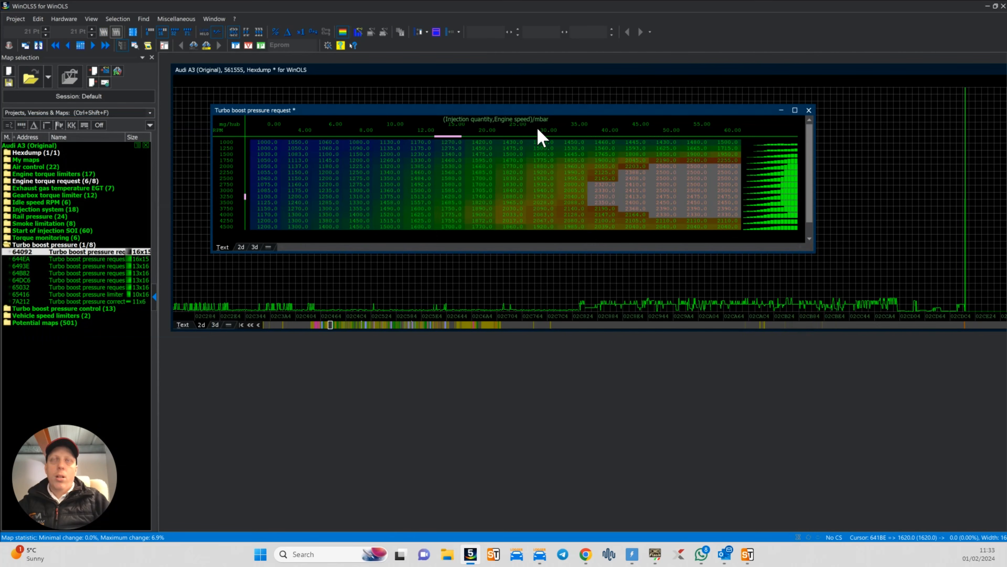
# Copy the difference values of the entire 64092 boost request map and paste them into the 644EA Turbo boost pressure request map
pyautogui.click(288, 33)
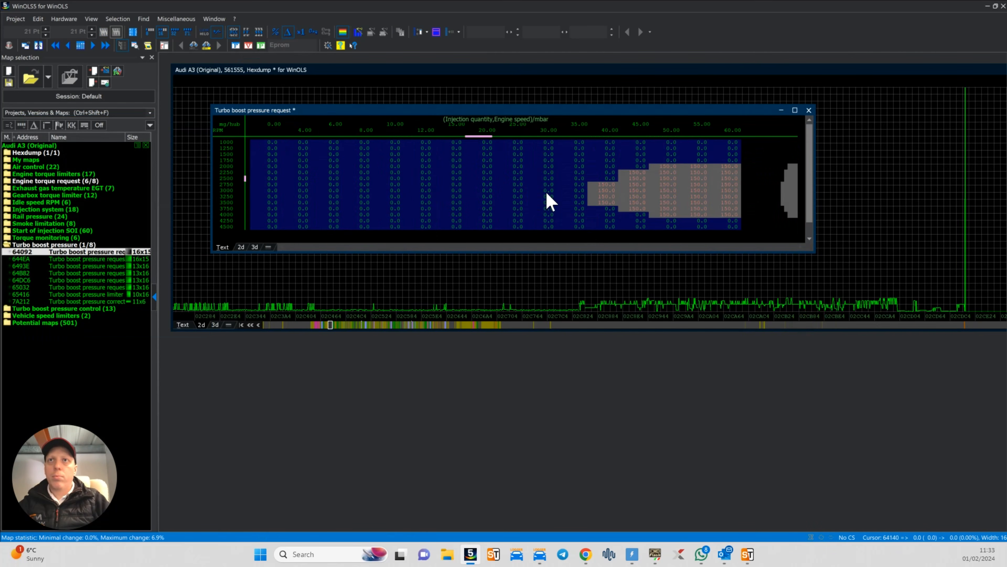
pyautogui.hotkey('ctrl', 'a')
pyautogui.hotkey('ctrl', 'c')
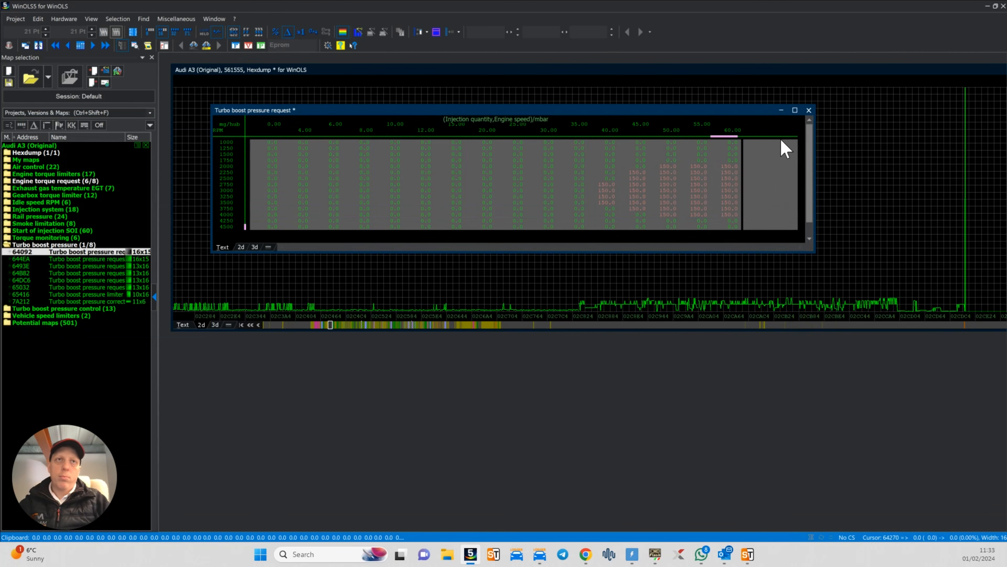
pyautogui.click(809, 110)
pyautogui.doubleClick(79, 259)
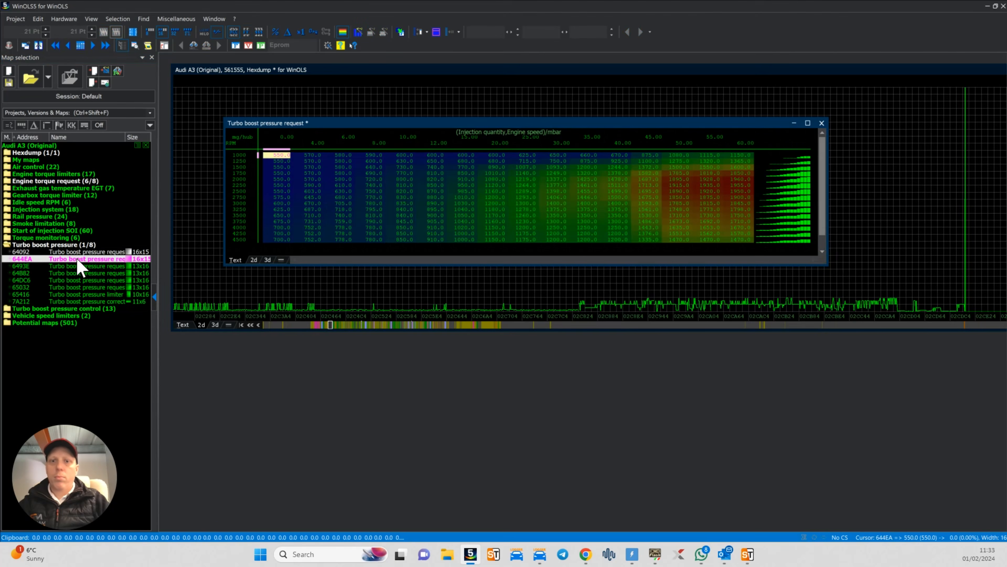
pyautogui.hotkey('ctrl', 'a')
pyautogui.hotkey('ctrl', 'v')
pyautogui.click(822, 123)
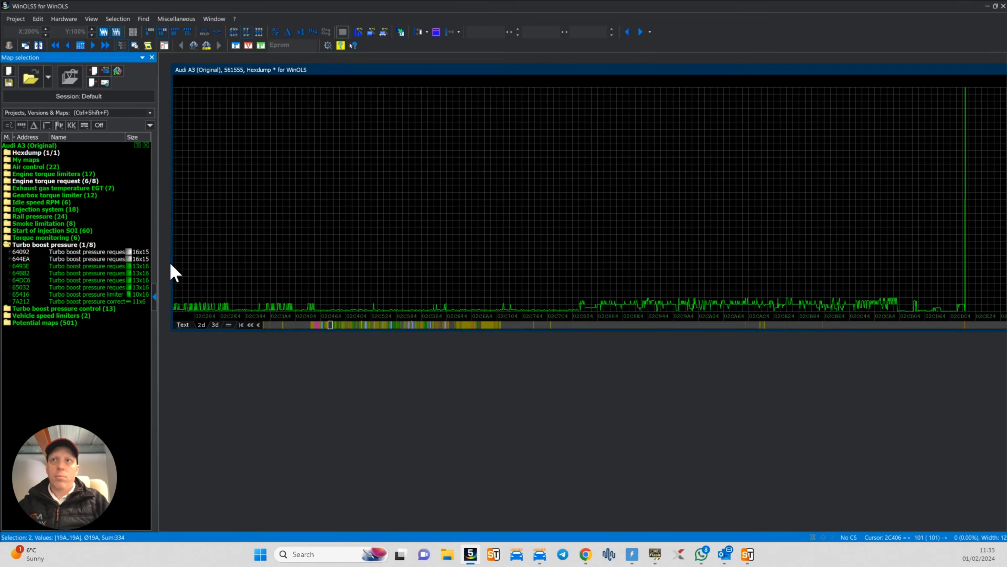
# Open the 6493E Turbo boost pressure request map and try pasting the copied values into it
pyautogui.doubleClick(109, 266)
pyautogui.click(381, 185)
pyautogui.hotkey('ctrl', 'v')
pyautogui.click(362, 198)
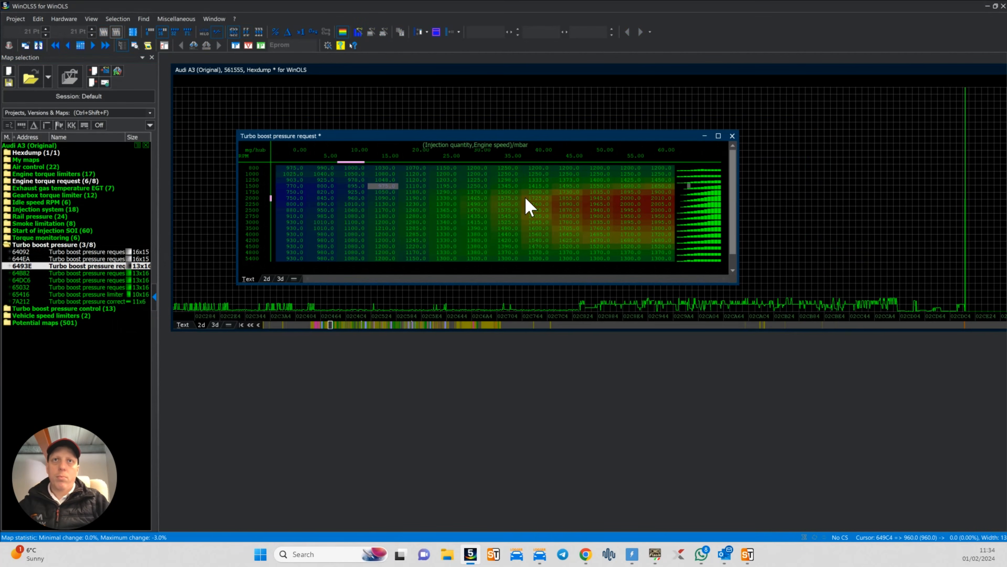
pyautogui.click(38, 19)
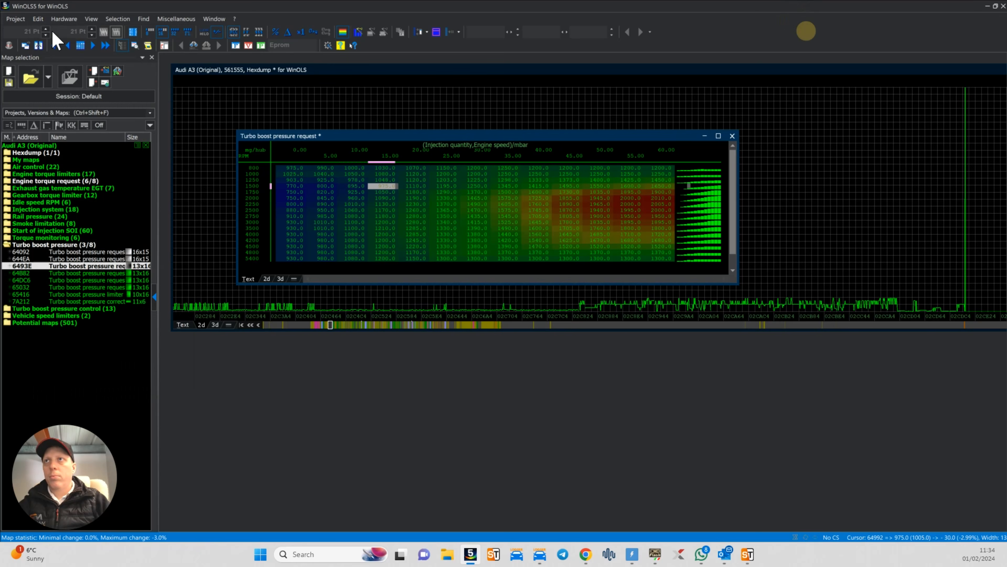
pyautogui.click(50, 35)
pyautogui.press('Escape')
# Raise the high-boost area from about 45 mg/hub upward in the 6493E boost request map by 150 mbar and close it
pyautogui.moveTo(579, 196); pyautogui.dragTo(579, 229)
pyautogui.press('+')
pyautogui.write('150')
pyautogui.press('Return')
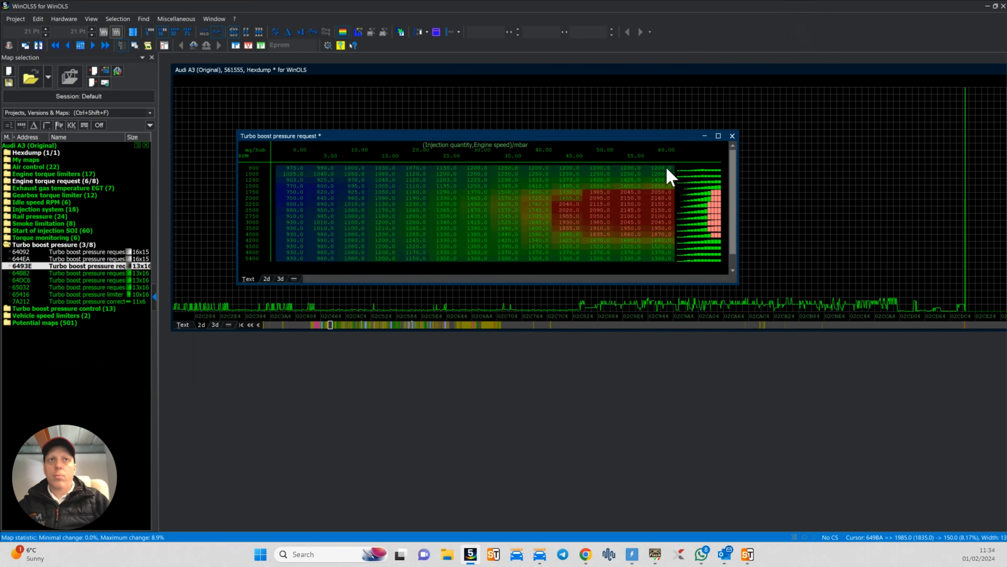
pyautogui.click(732, 136)
# Raise the high-boost area from 40 mg/hub upward in the 64B82 Turbo boost pressure request map by 150 mbar and close it
pyautogui.click(112, 273)
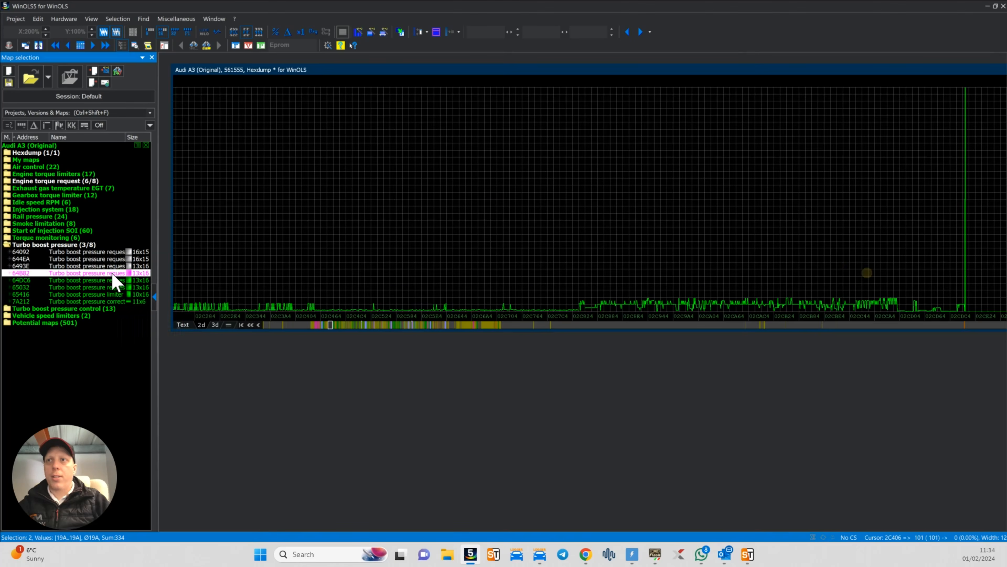
pyautogui.doubleClick(113, 273)
pyautogui.moveTo(539, 195); pyautogui.dragTo(671, 253)
pyautogui.press('+')
pyautogui.write('150')
pyautogui.press('Return')
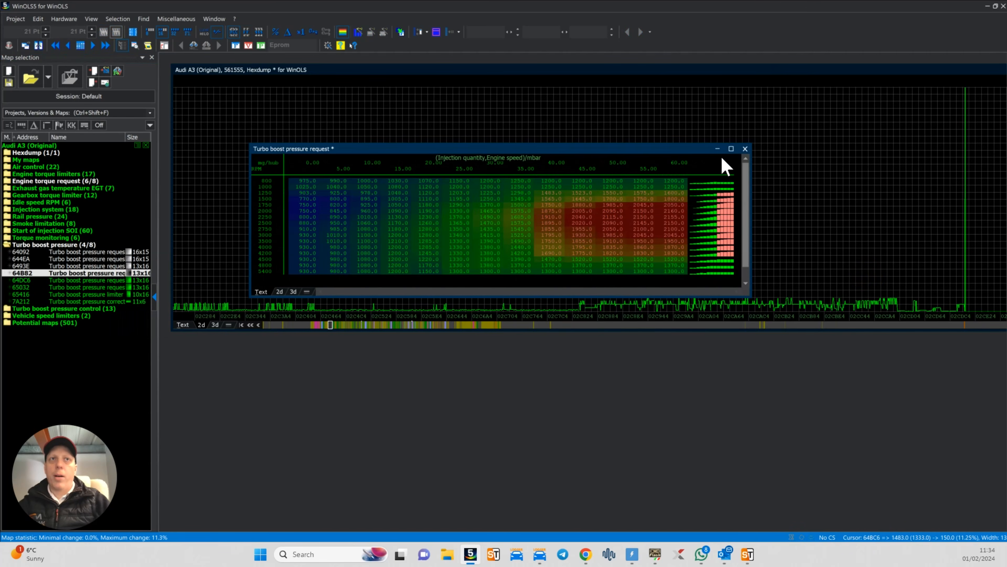
pyautogui.click(745, 149)
# Raise the high-boost area from 35 mg/hub upward in the 64DC6 Turbo boost pressure request map by 150 mbar and close it
pyautogui.doubleClick(119, 280)
pyautogui.moveTo(525, 217); pyautogui.dragTo(710, 287)
pyautogui.press('+')
pyautogui.write('150')
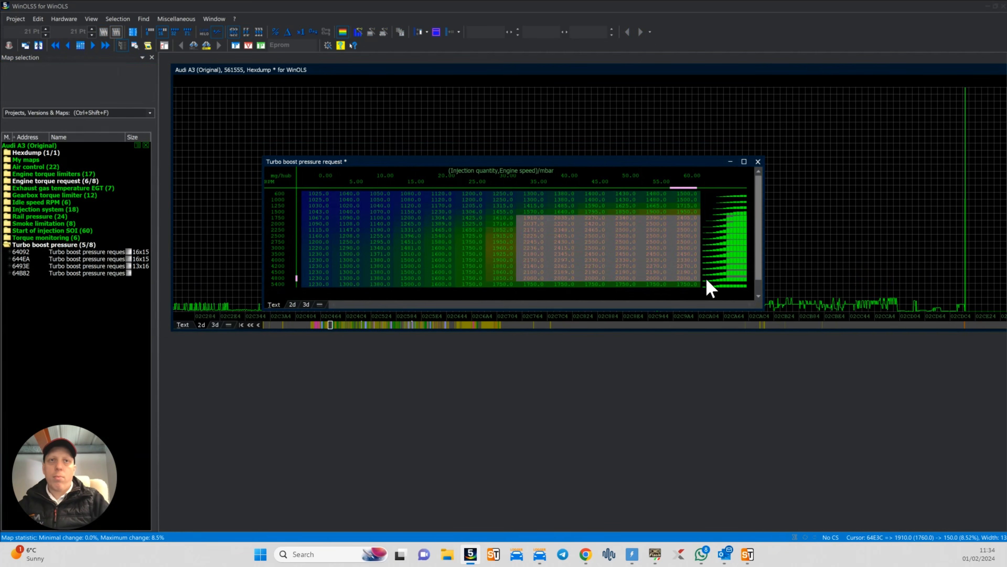
pyautogui.press('Return')
pyautogui.click(758, 162)
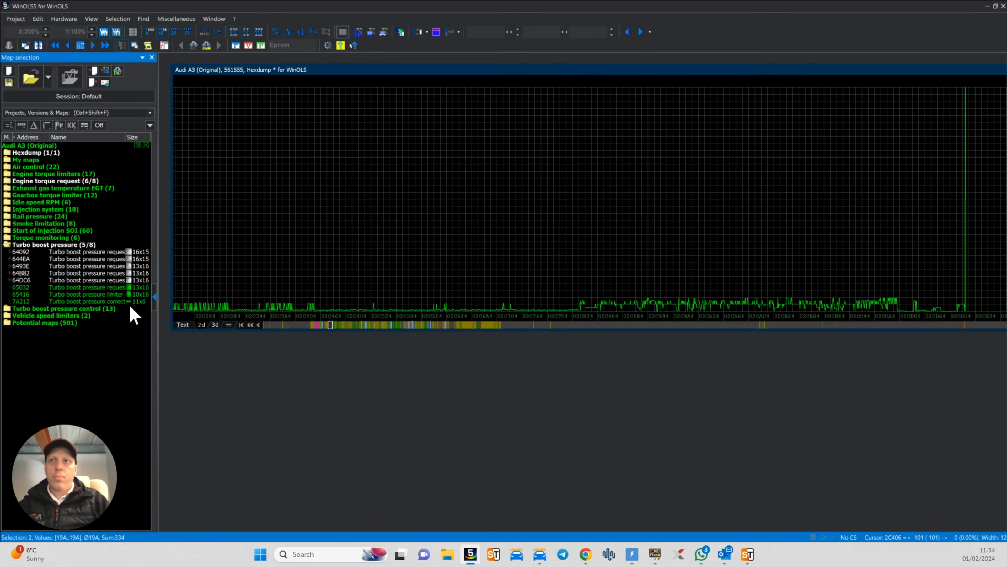
# Raise the high-boost area from 35 mg/hub upward in the 65032 Turbo boost pressure request map by 150 mbar and close it
pyautogui.doubleClick(106, 287)
pyautogui.moveTo(560, 229); pyautogui.dragTo(714, 291)
pyautogui.press('+')
pyautogui.press('Return')
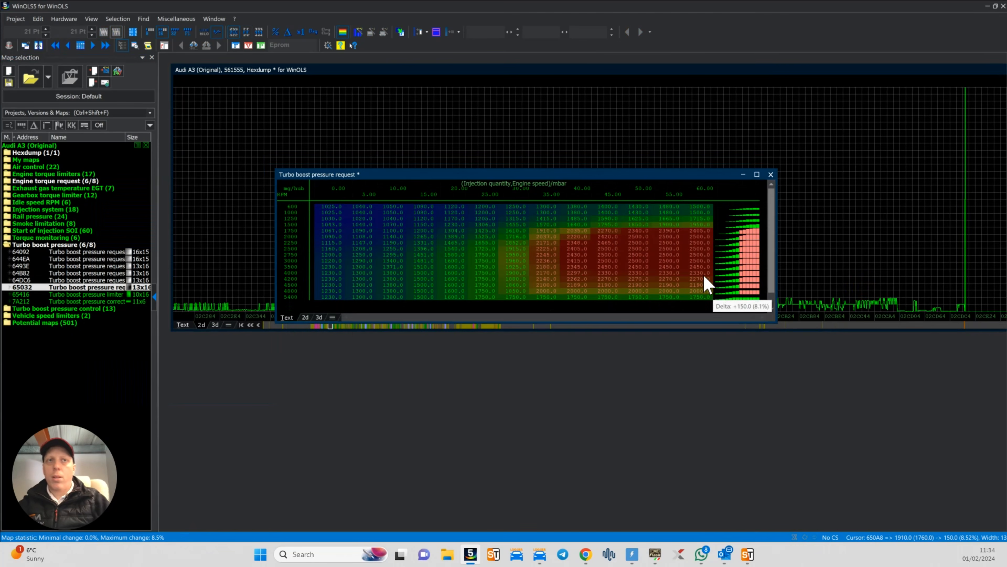
pyautogui.click(770, 174)
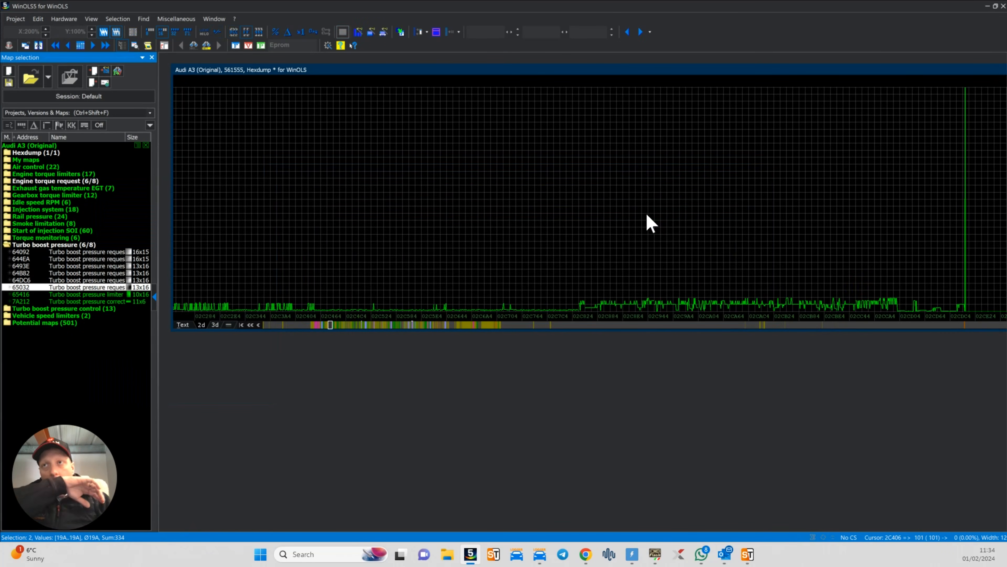
# Open the 65416 Turbo boost pressure limiter by ATM map and reposition its window for editing
pyautogui.doubleClick(104, 294)
pyautogui.moveTo(416, 187); pyautogui.dragTo(405, 130)
pyautogui.click(436, 174)
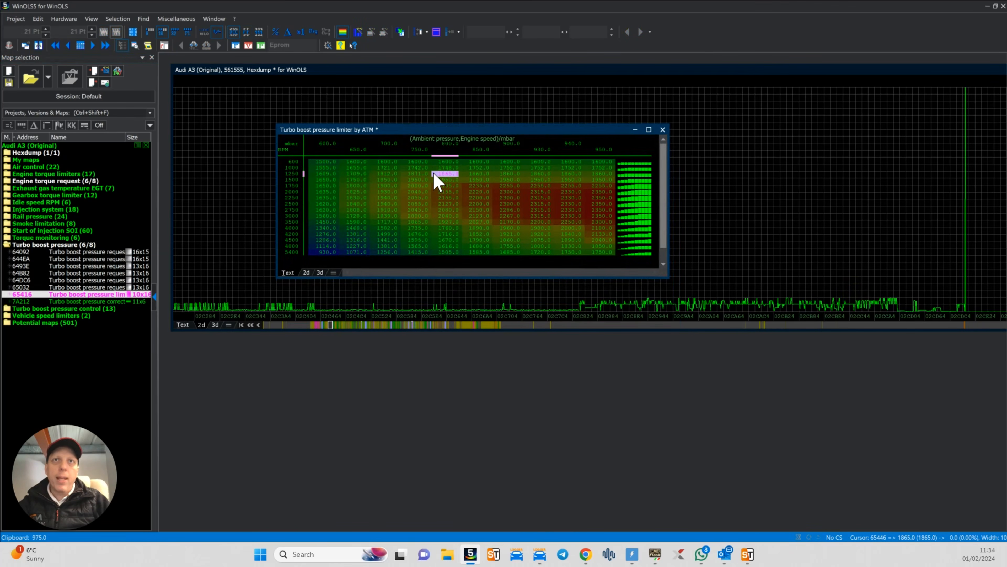
# Try applying 2180 mbar to the limiter's 800–950 mbar, 1750–4000 rpm block, and undo the change
pyautogui.moveTo(434, 186); pyautogui.dragTo(614, 232)
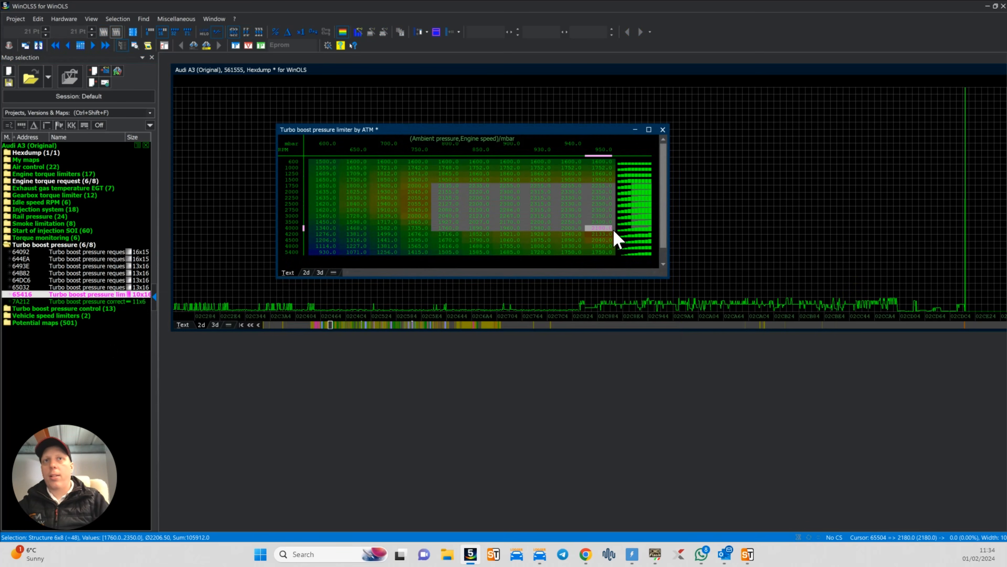
pyautogui.press('Return')
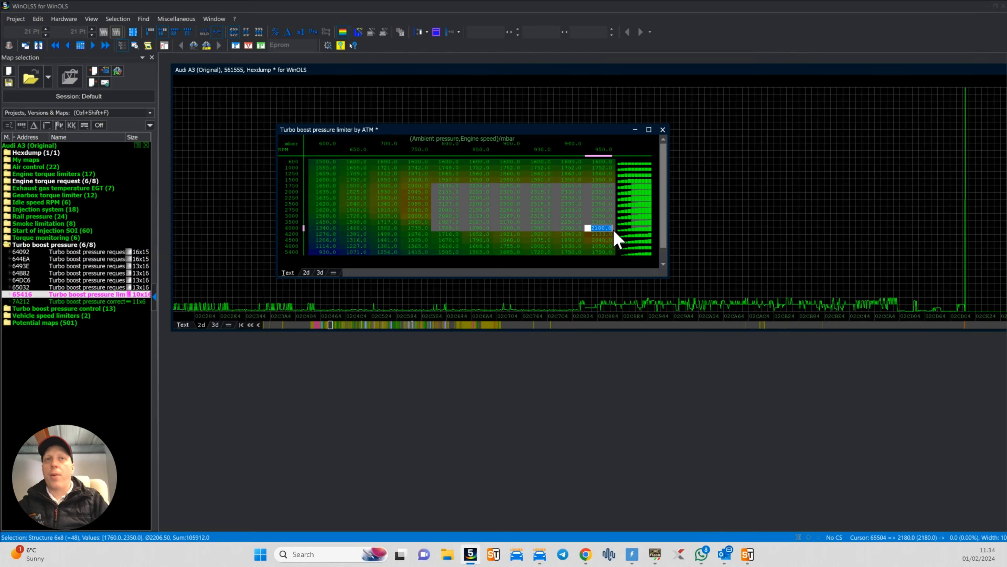
pyautogui.press('Return')
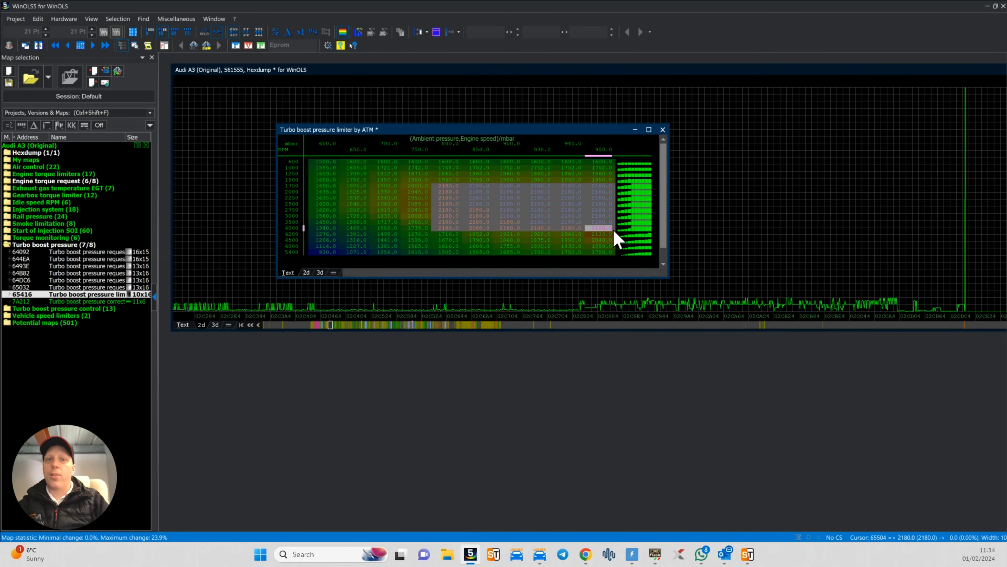
pyautogui.hotkey('ctrl', 'z')
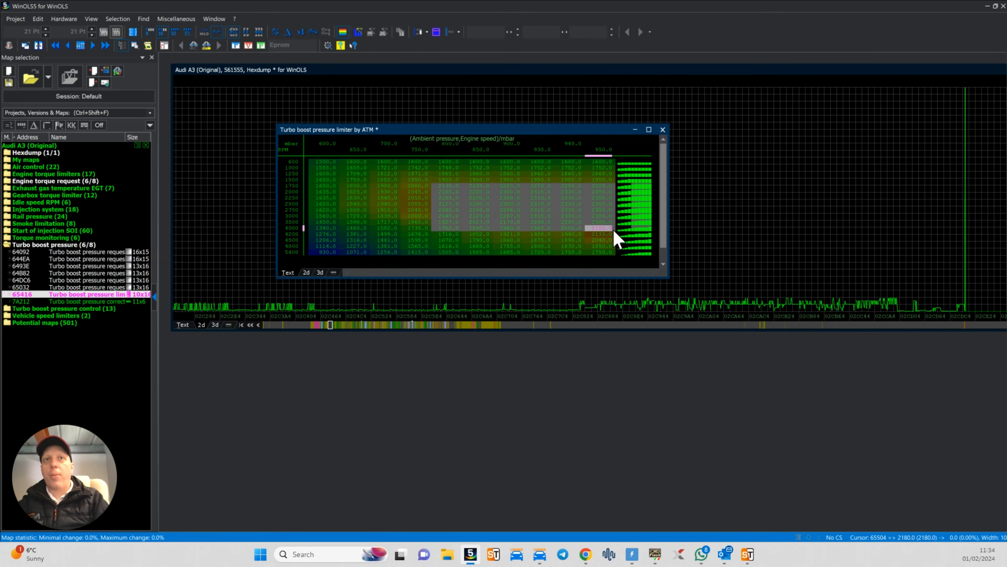
pyautogui.click(612, 228)
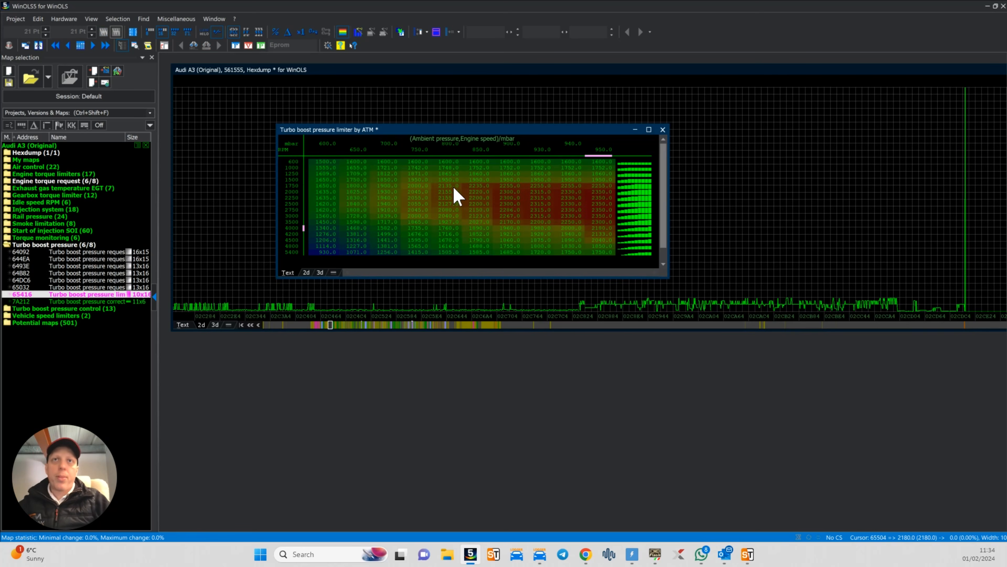
pyautogui.moveTo(452, 186); pyautogui.dragTo(612, 231)
pyautogui.rightClick(609, 227)
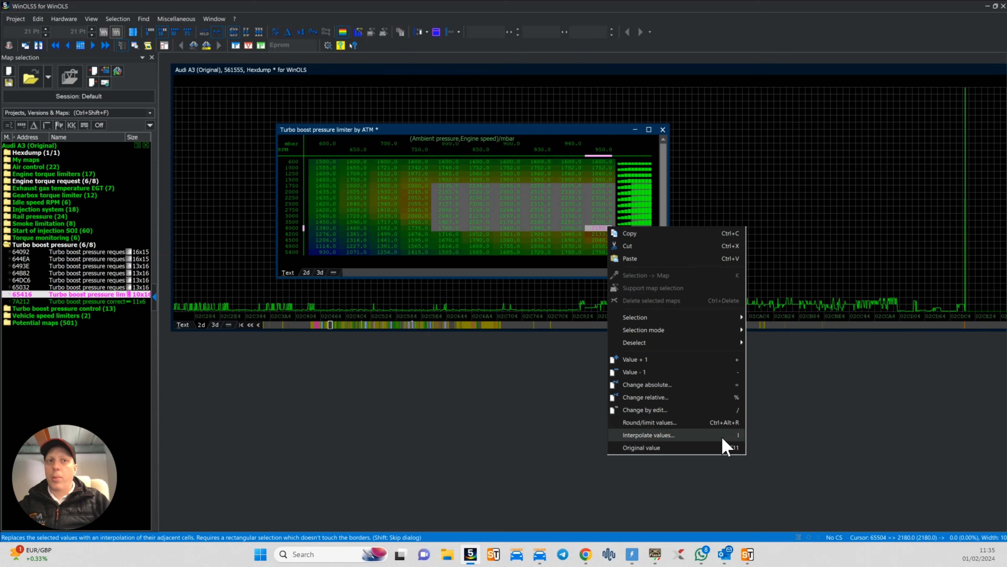
pyautogui.click(579, 195)
pyautogui.click(579, 194)
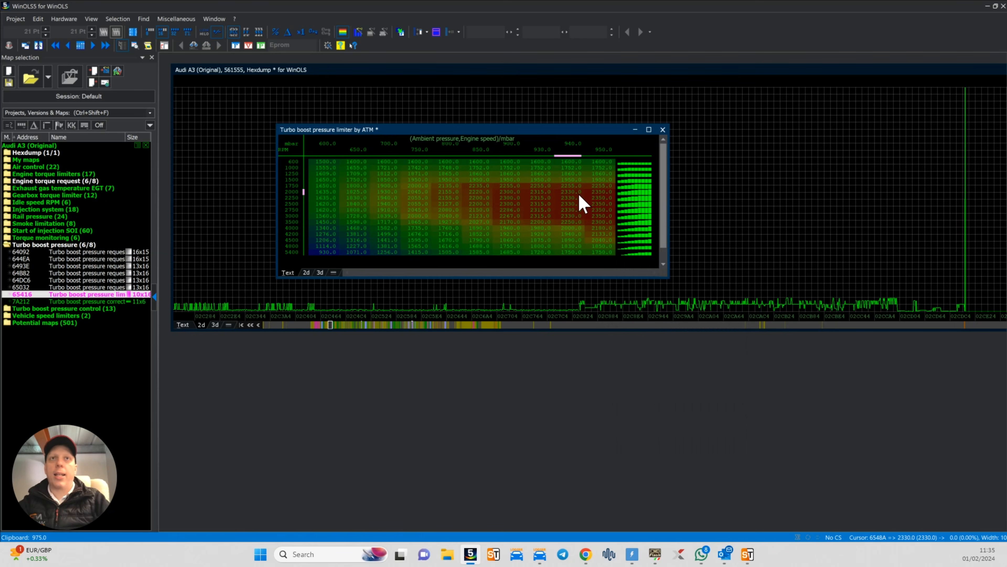
# Extend the limiter's ambient pressure axis to 1100 mbar and interpolate the four preceding axis values linearly from their left and right neighbours
pyautogui.click(598, 150)
pyautogui.press('Return')
pyautogui.write('1100')
pyautogui.press('Return')
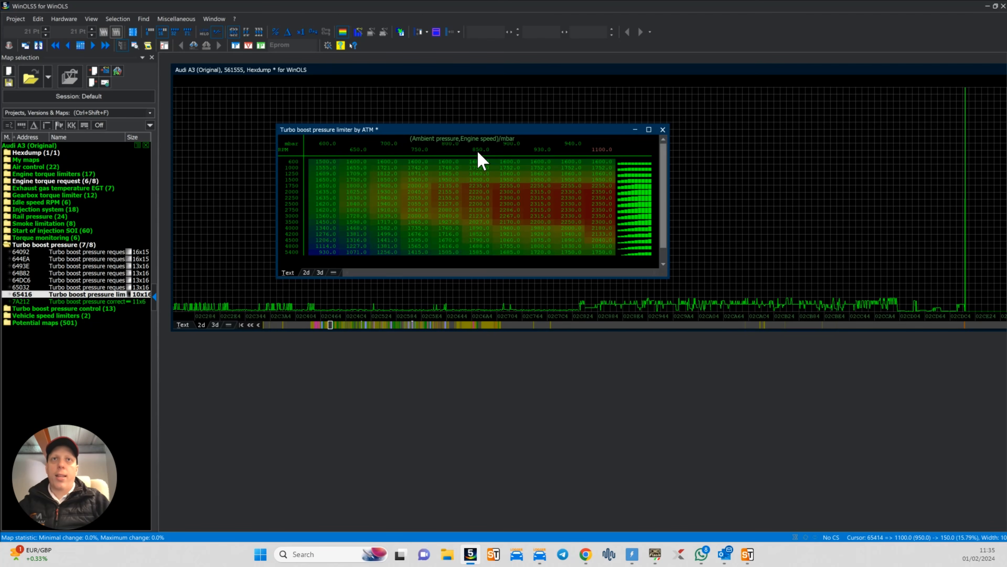
pyautogui.moveTo(478, 150); pyautogui.dragTo(560, 146)
pyautogui.hotkey('ctrl', 'i')
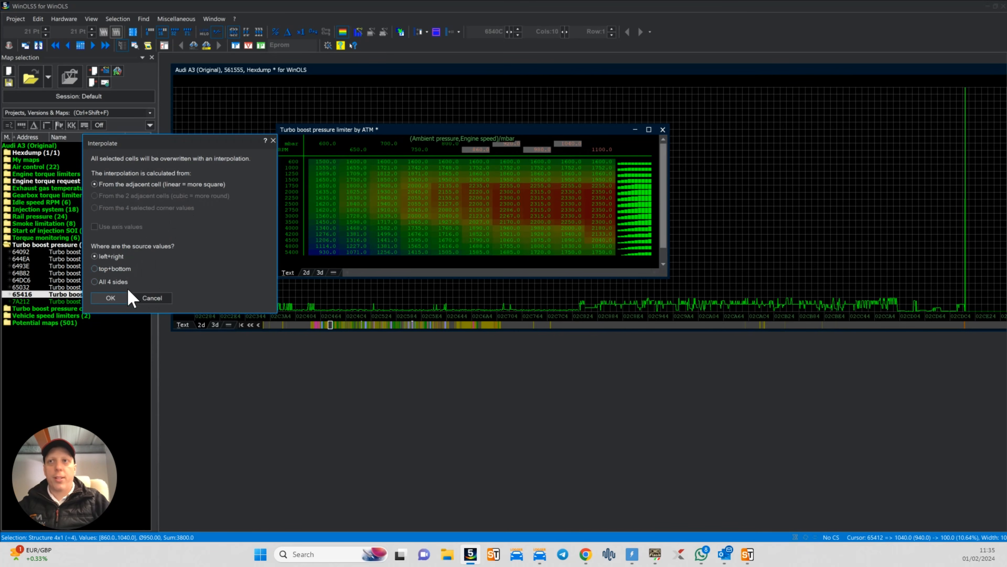
pyautogui.click(119, 298)
pyautogui.click(452, 210)
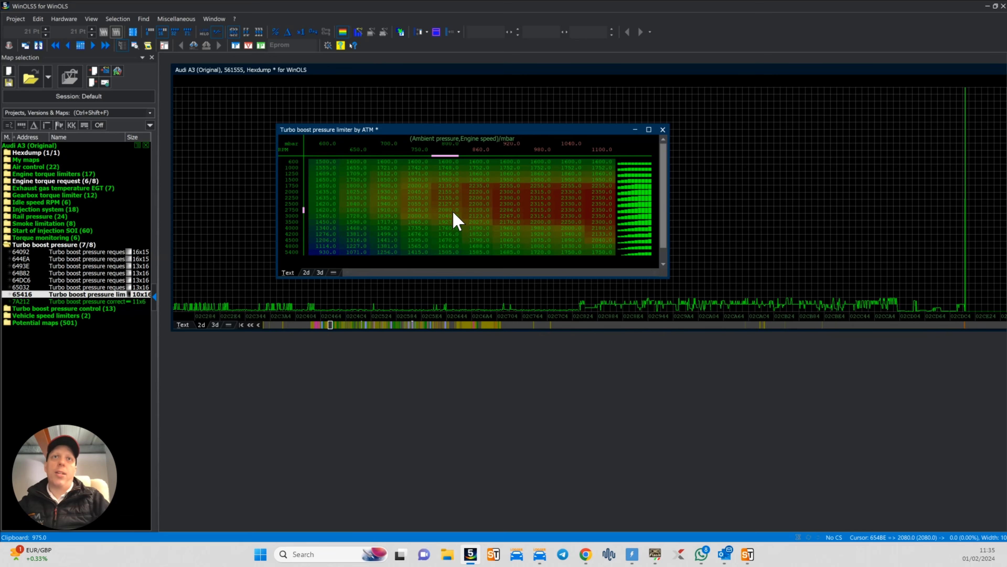
# Raise the limiter's 800–1100 mbar, 1750–4500 rpm block by 150 mbar and close the map
pyautogui.moveTo(446, 186); pyautogui.dragTo(630, 244)
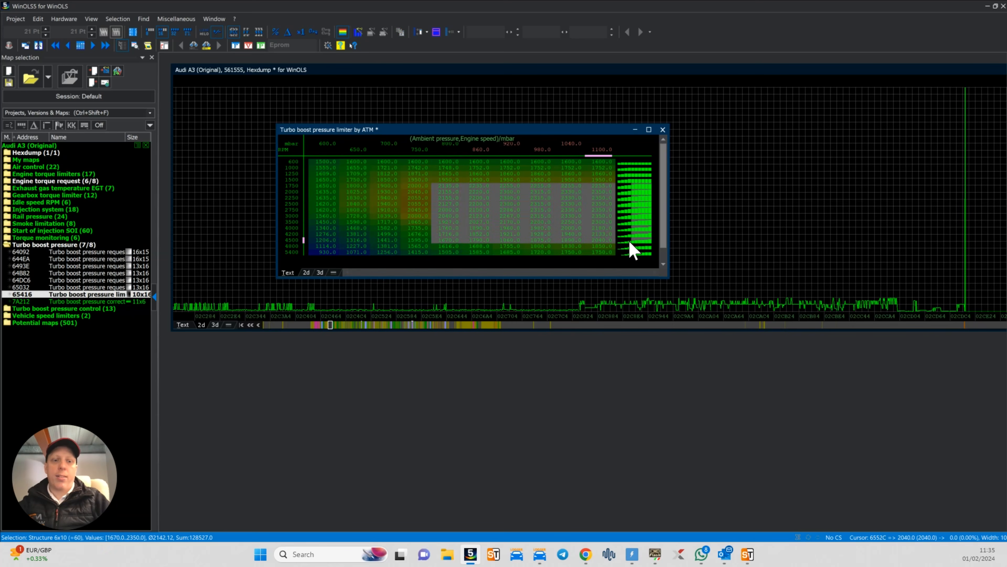
pyautogui.press('+')
pyautogui.write('150')
pyautogui.press('Return')
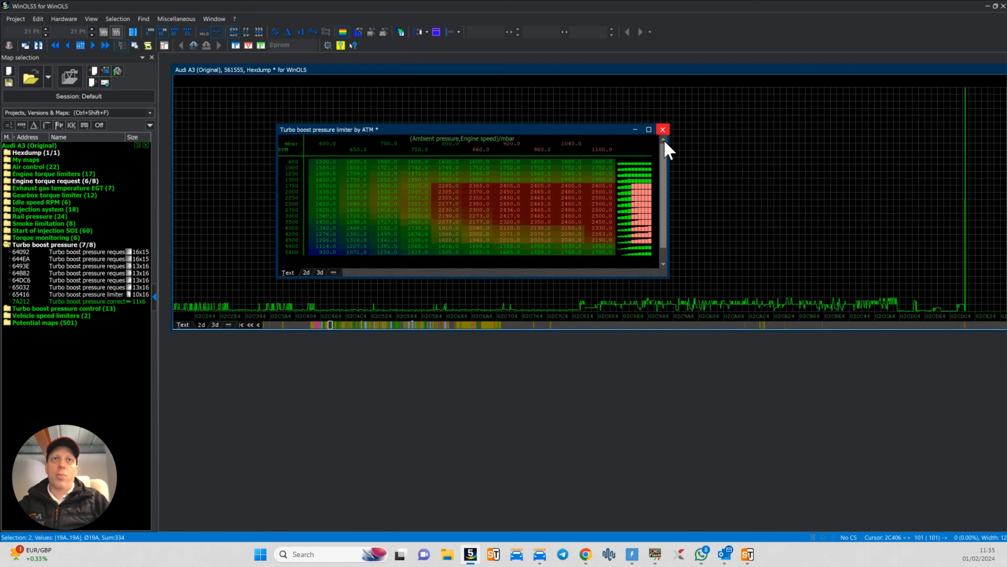
pyautogui.click(662, 130)
# Step through the modified areas in the hexdump to review the changed Drivers wish torque and Turbo boost pressure maps
pyautogui.press('n')
pyautogui.press('n')
pyautogui.press('n')
pyautogui.press('n')
pyautogui.press('n')
pyautogui.press('n')
pyautogui.press('n')
pyautogui.press('n')
pyautogui.press('n')
pyautogui.press('n')
pyautogui.press('n')
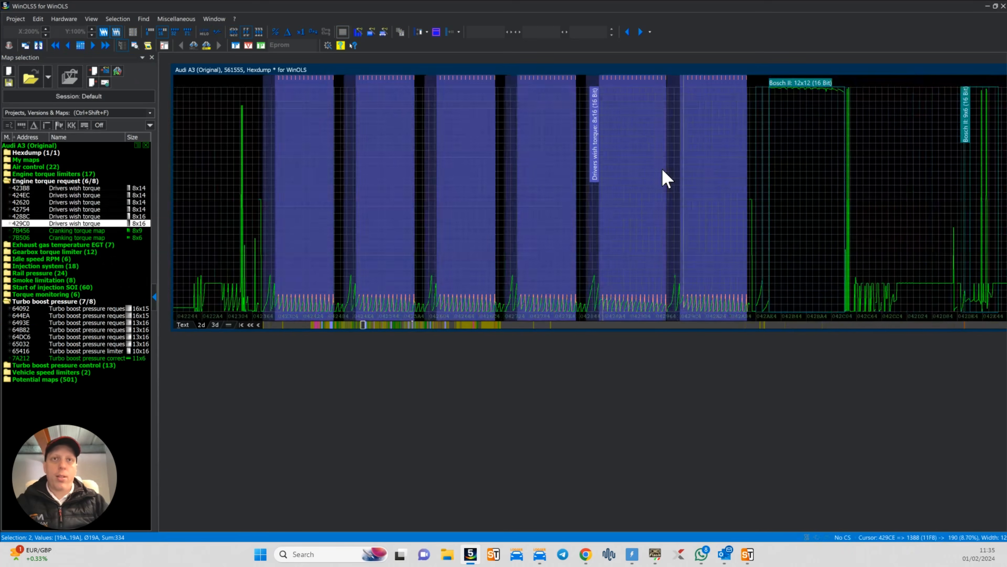
pyautogui.press('n')
pyautogui.press('n')
pyautogui.press('v')
pyautogui.press('v')
pyautogui.press('v')
pyautogui.press('v')
pyautogui.press('v')
pyautogui.press('v')
pyautogui.press('v')
pyautogui.press('v')
pyautogui.press('v')
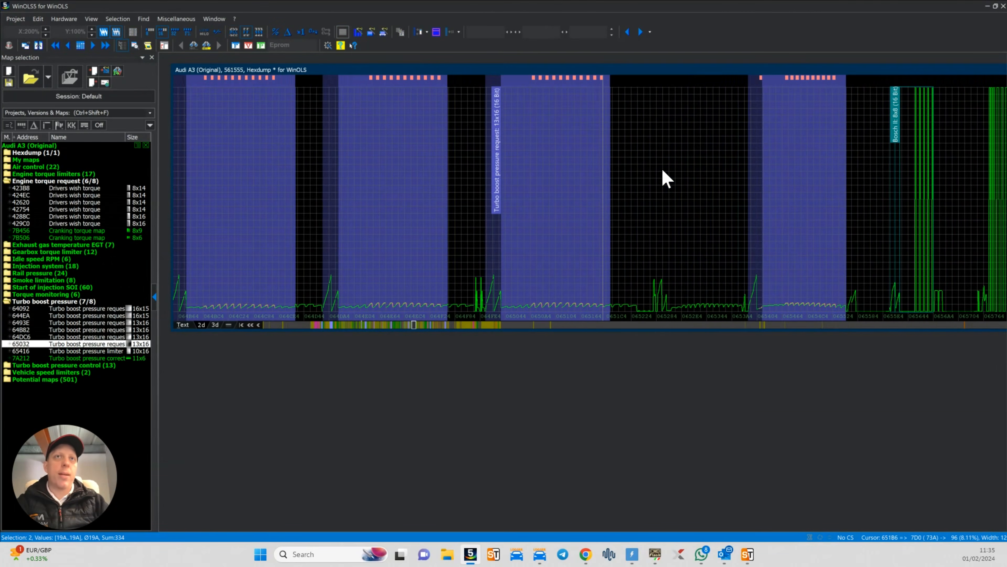
pyautogui.press('v')
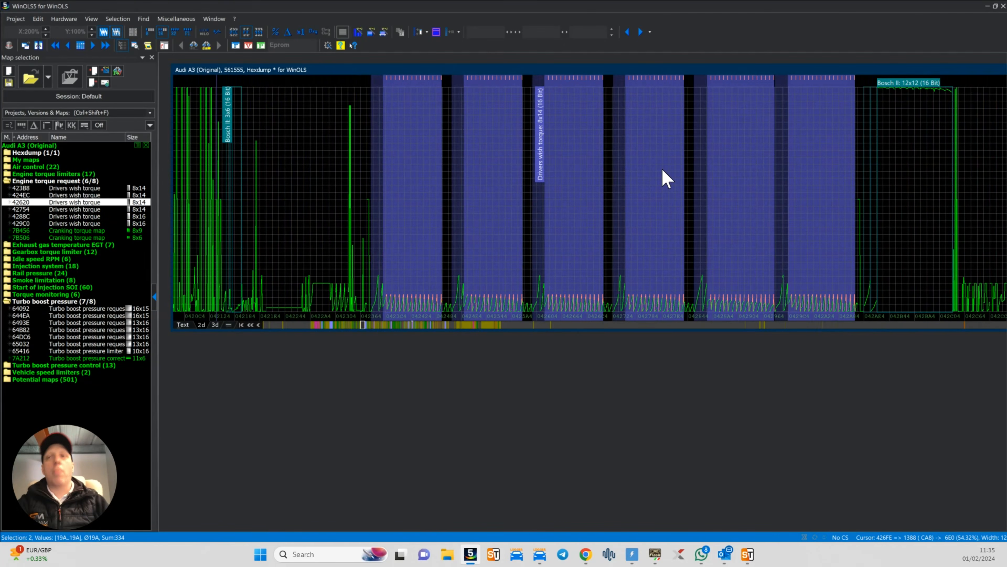
# Collapse the Engine torque request and Turbo boost pressure folders and return to the tuned hexdump
pyautogui.doubleClick(8, 181)
pyautogui.doubleClick(16, 245)
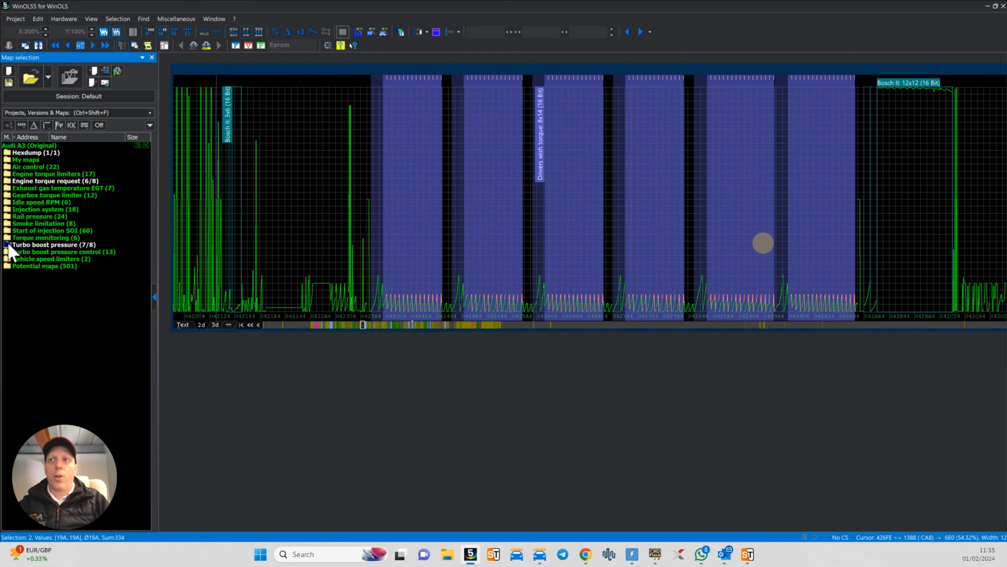
pyautogui.click(213, 214)
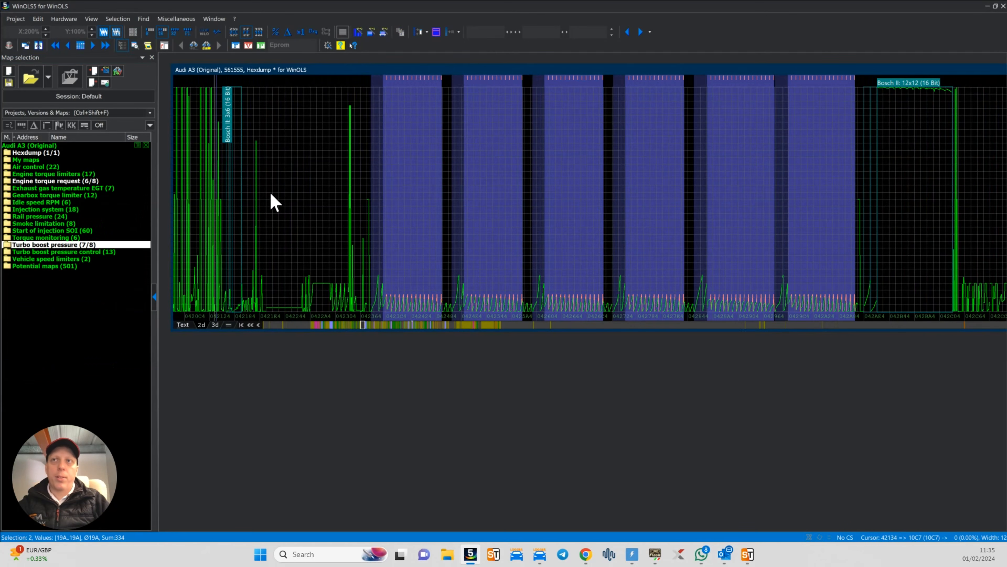
# Find similar projects, open another matching Audi A3 EDC17C46 original, and reposition its hexdump window
pyautogui.click(16, 20)
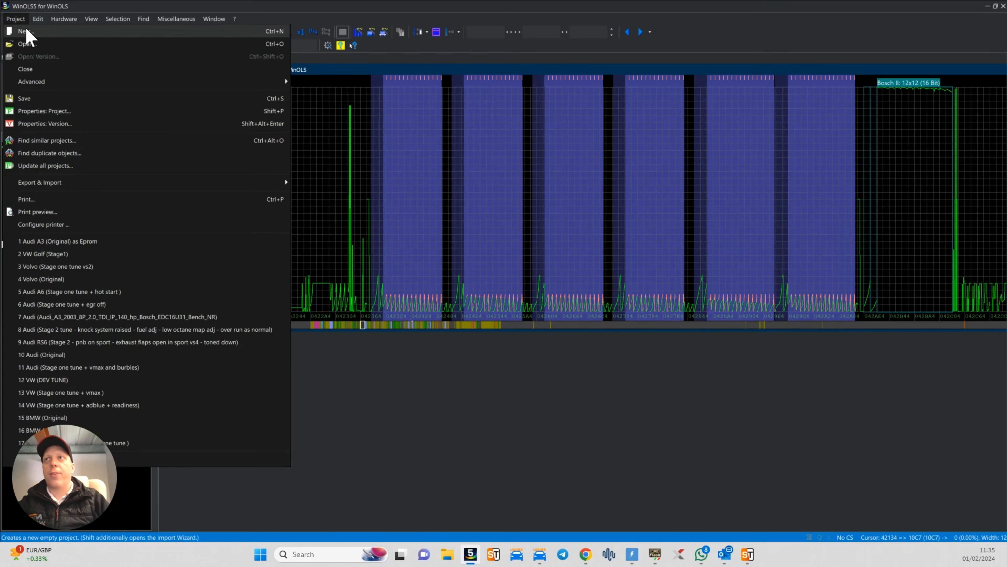
pyautogui.click(74, 141)
pyautogui.click(497, 275)
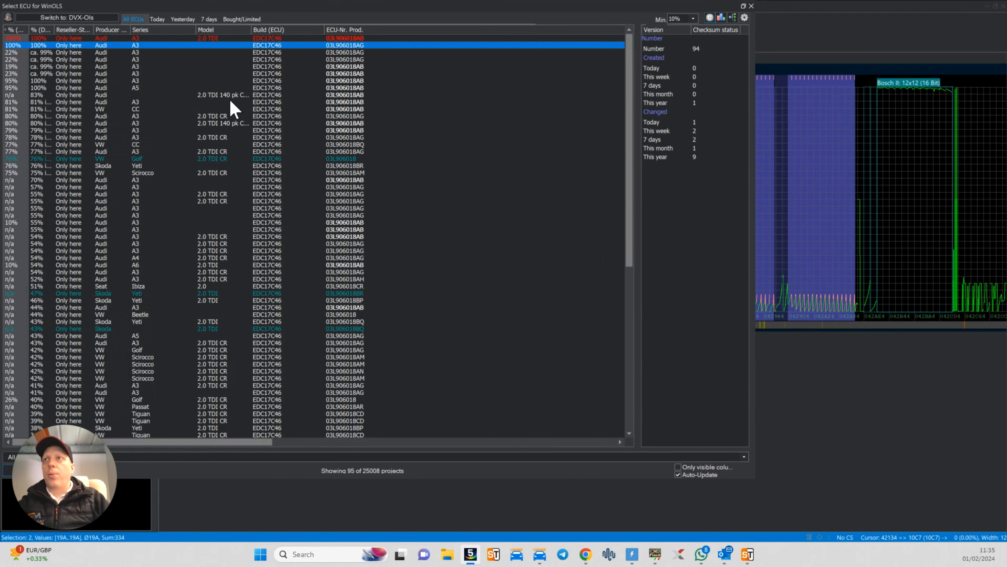
pyautogui.doubleClick(73, 103)
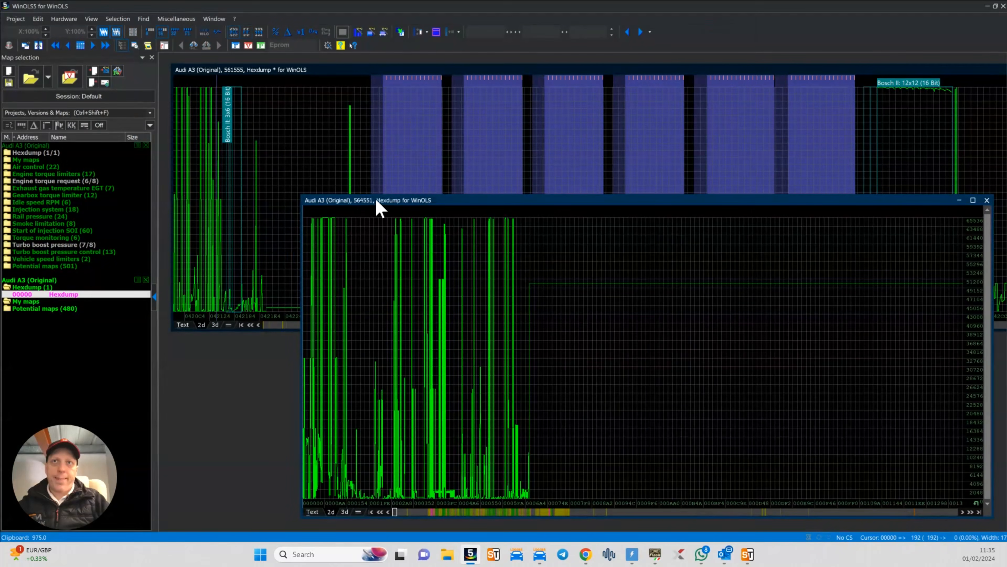
pyautogui.moveTo(377, 204); pyautogui.dragTo(337, 151)
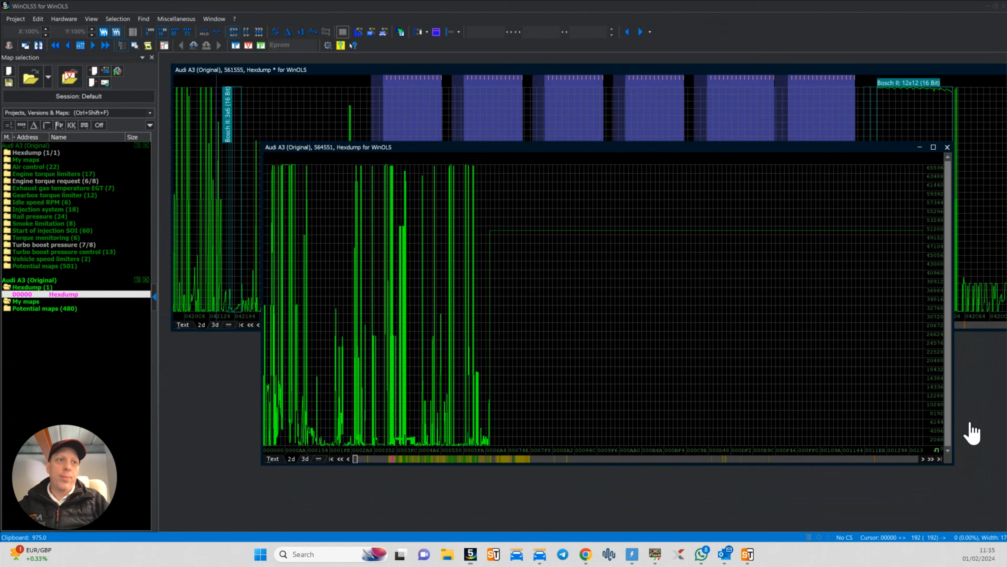
pyautogui.moveTo(597, 150); pyautogui.dragTo(560, 146)
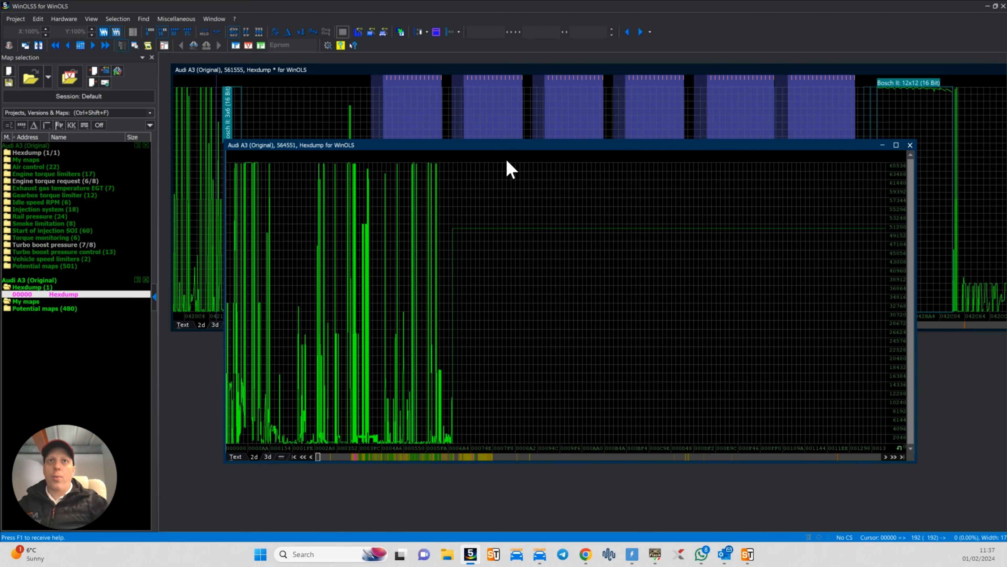
pyautogui.moveTo(511, 149); pyautogui.dragTo(506, 183)
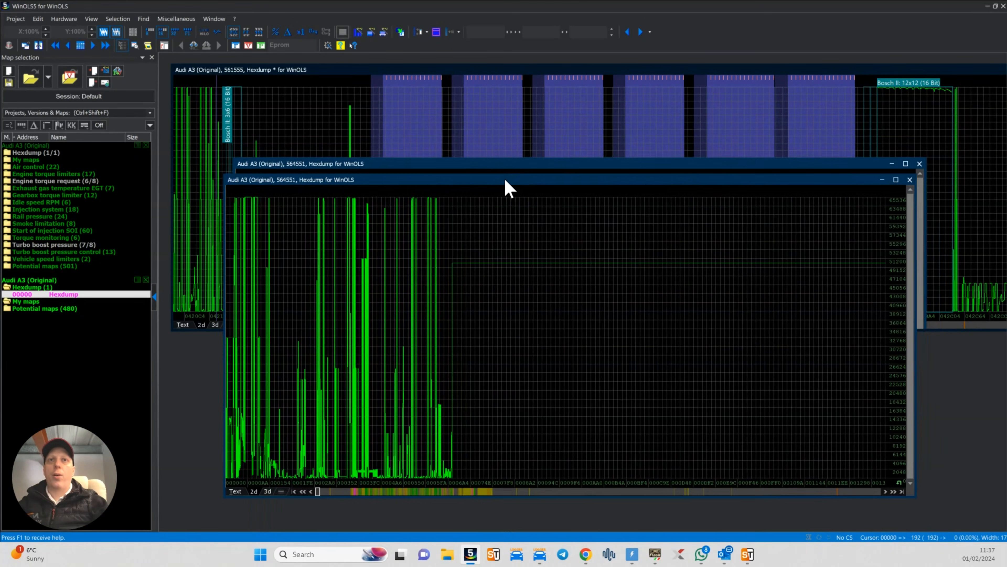
# Connect the tuned Audi A3 hexdump to the newly opened Audi A3 original with an address offset of 0
pyautogui.click(351, 135)
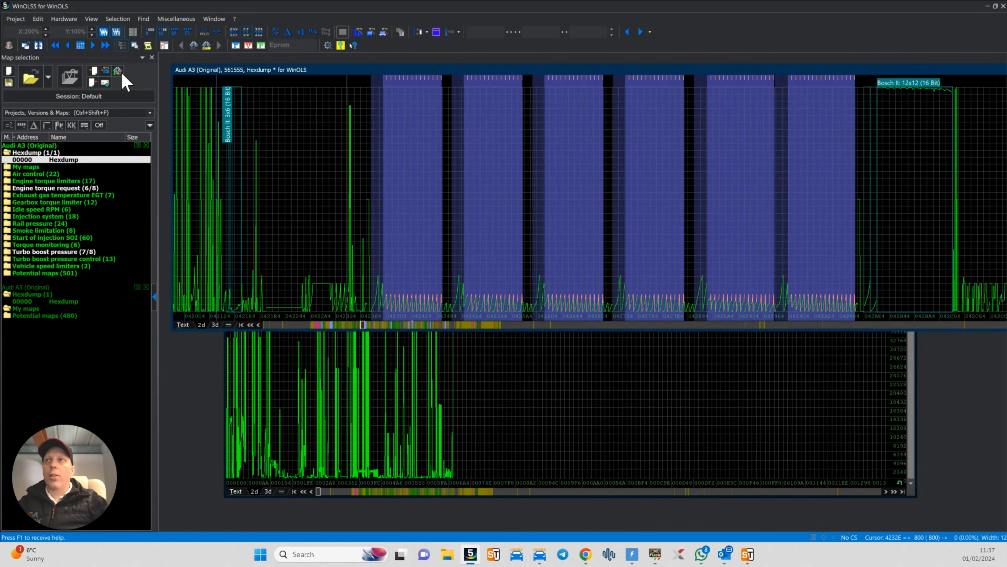
pyautogui.click(39, 46)
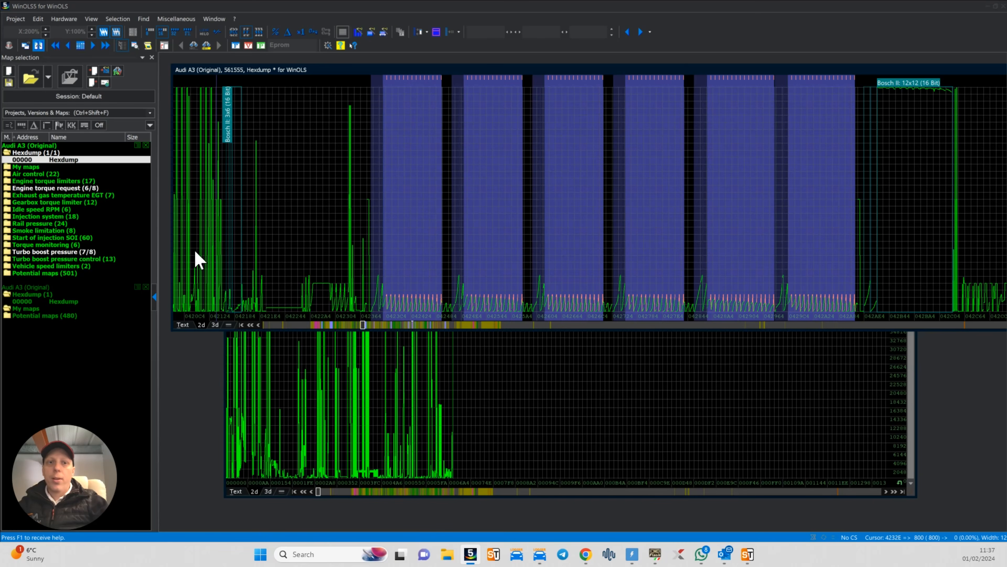
pyautogui.click(640, 167)
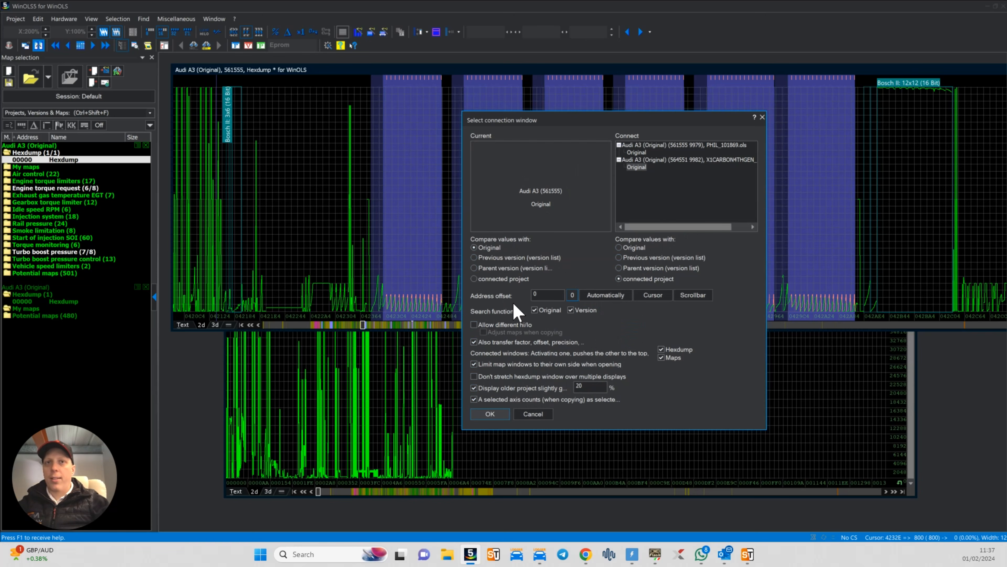
pyautogui.click(490, 414)
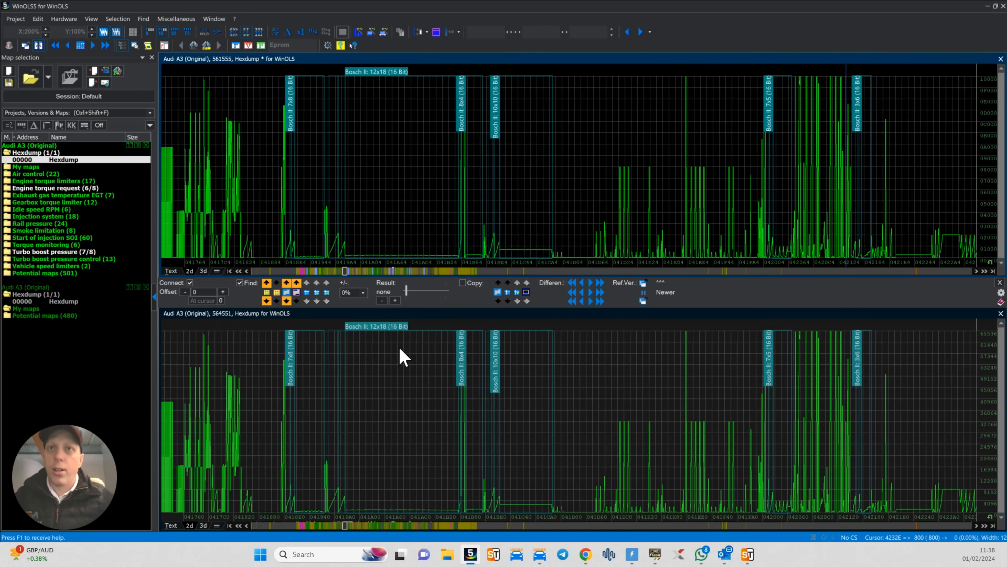
# Select the first Drivers wish torque map (423B8) in the tuned hexdump and transfer its changes to the connected file as absolute values
pyautogui.click(427, 212)
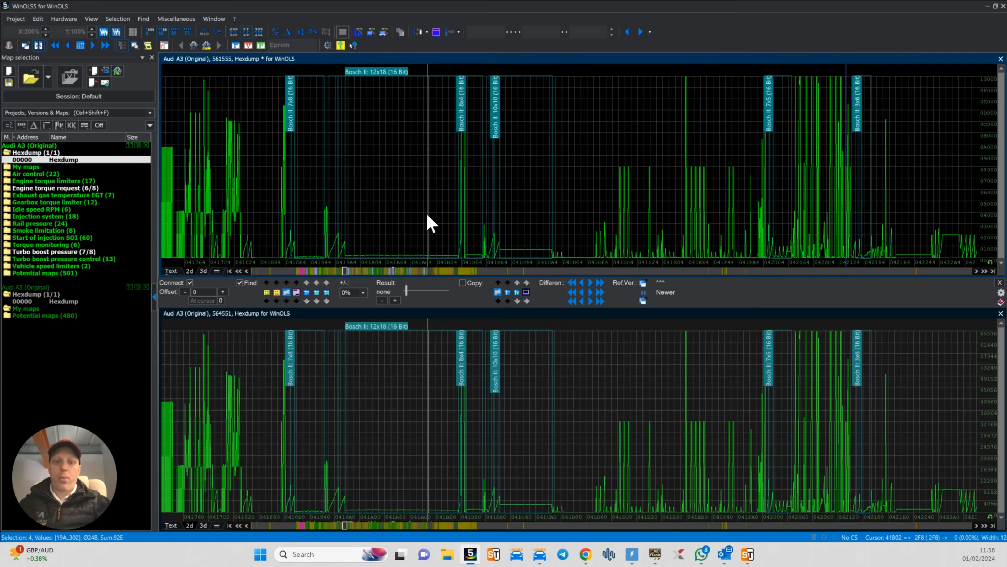
pyautogui.press('n')
pyautogui.scroll(-3, 428, 215)
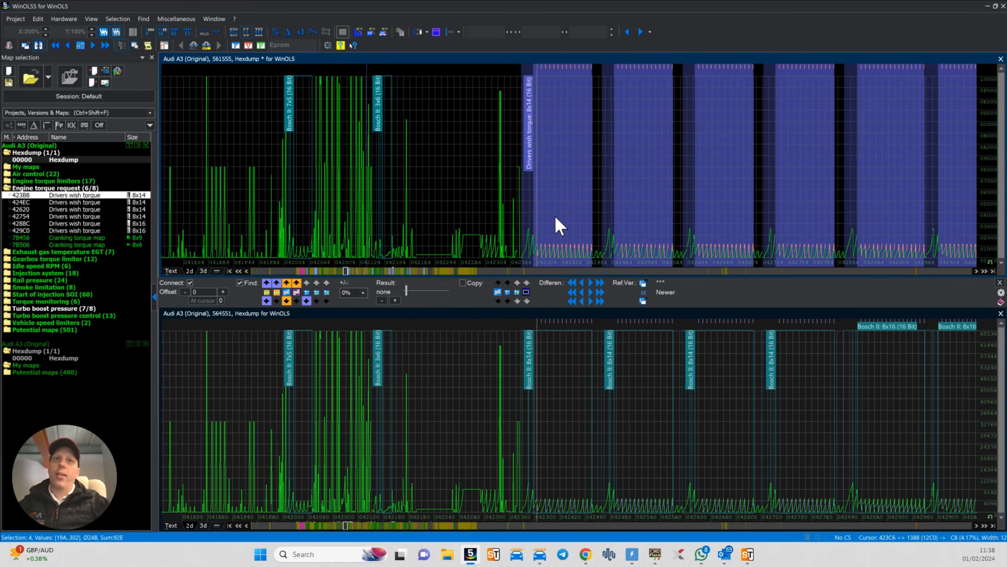
pyautogui.scroll(-2, 559, 214)
pyautogui.moveTo(503, 206); pyautogui.dragTo(578, 207)
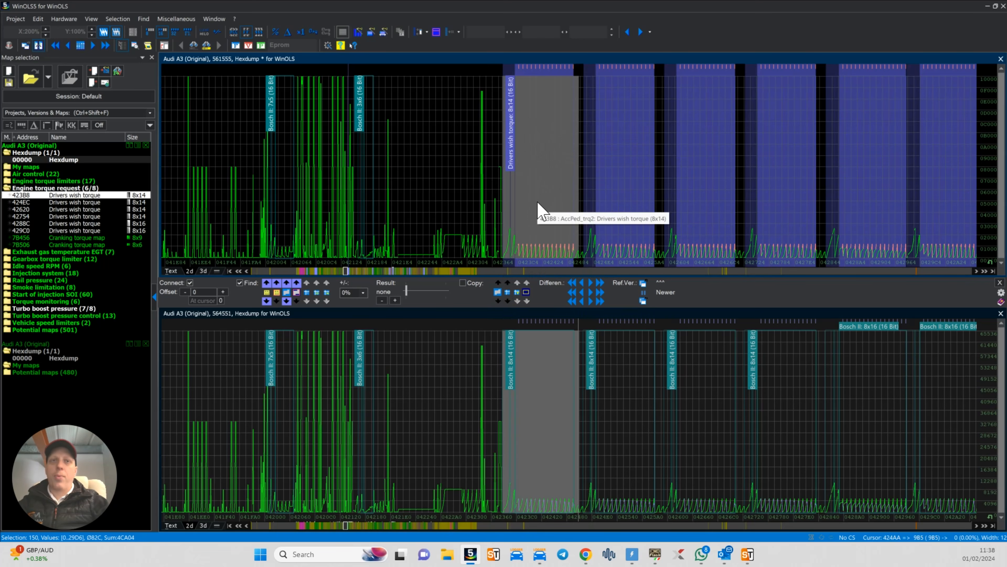
pyautogui.click(498, 302)
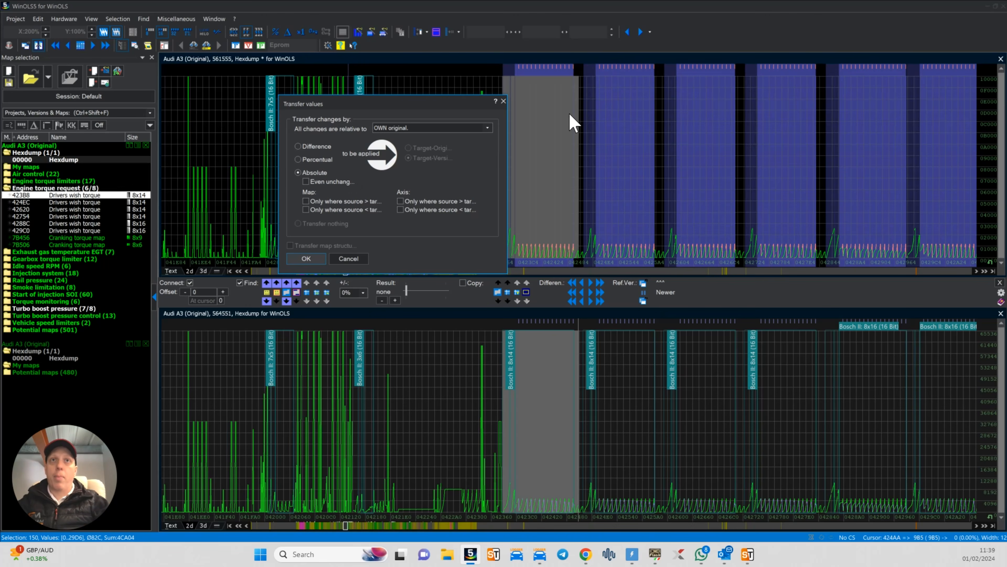
pyautogui.click(315, 260)
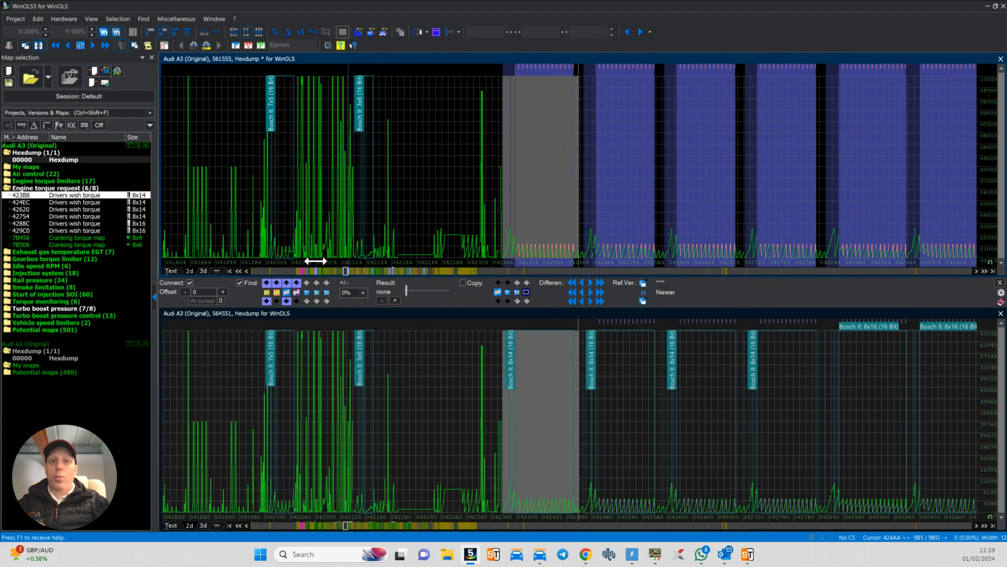
pyautogui.click(316, 261)
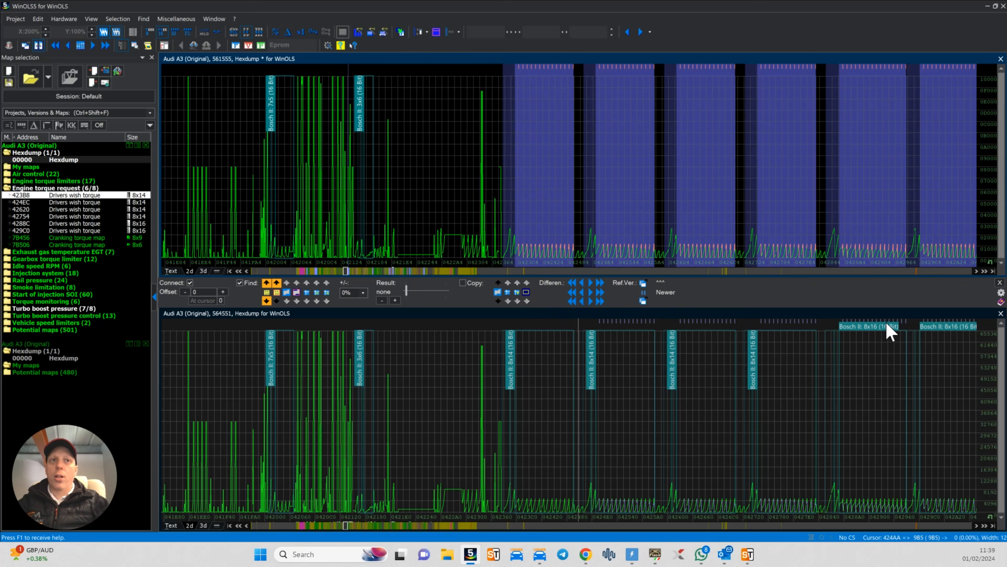
# Transfer all changes in the entire tuned file to the connected original as absolute values, and disconnect the two windows
pyautogui.click(381, 177)
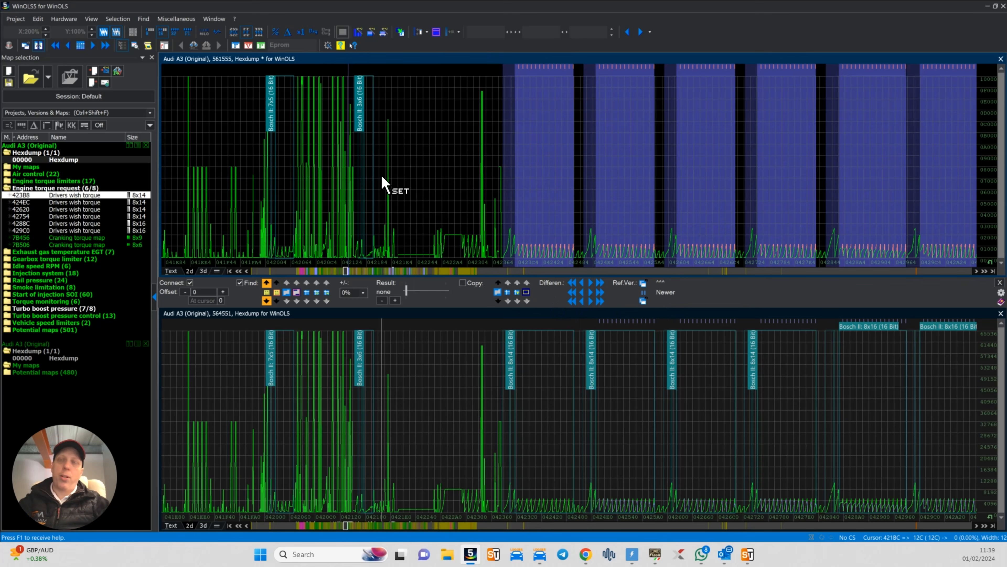
pyautogui.hotkey('ctrl', 'a')
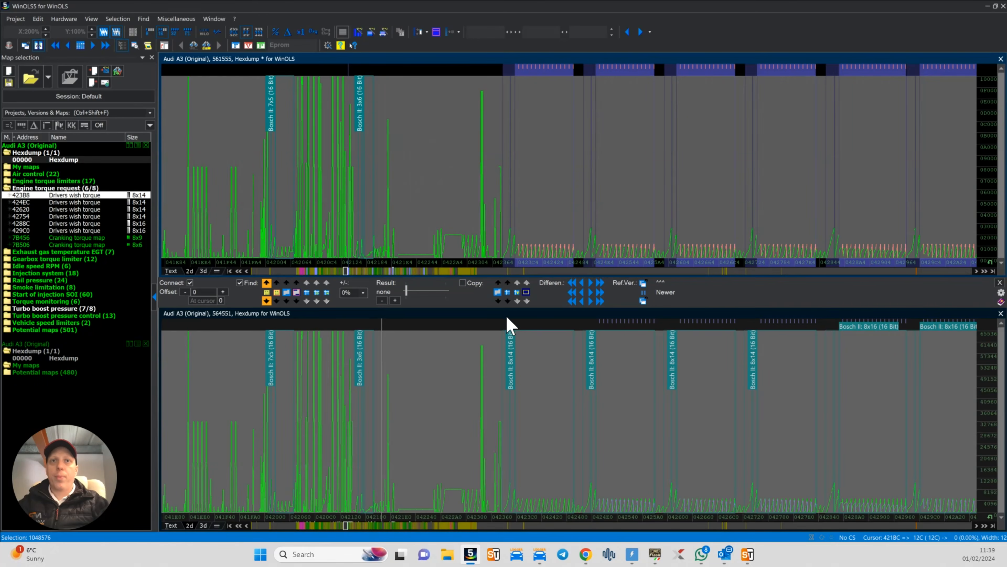
pyautogui.click(499, 303)
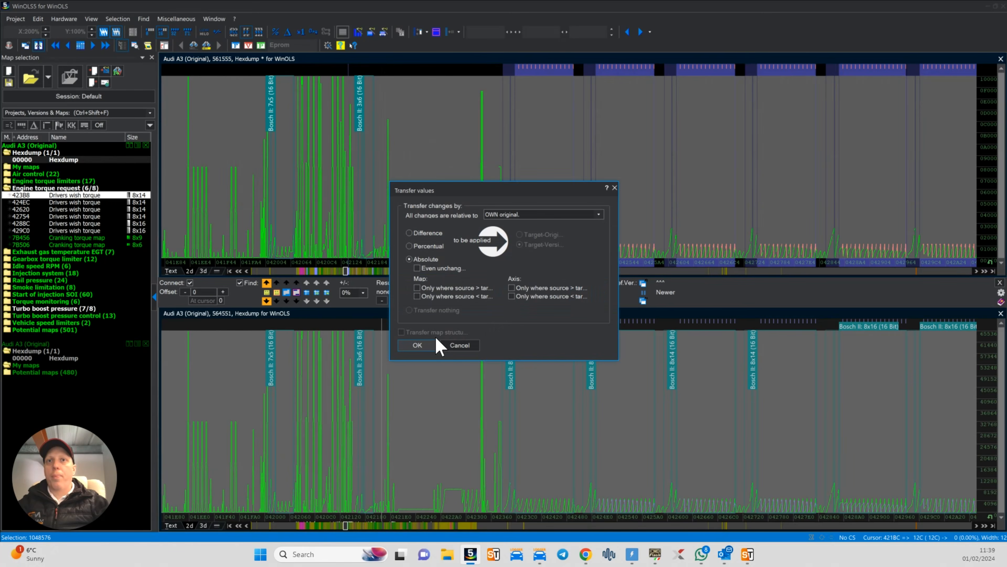
pyautogui.click(432, 345)
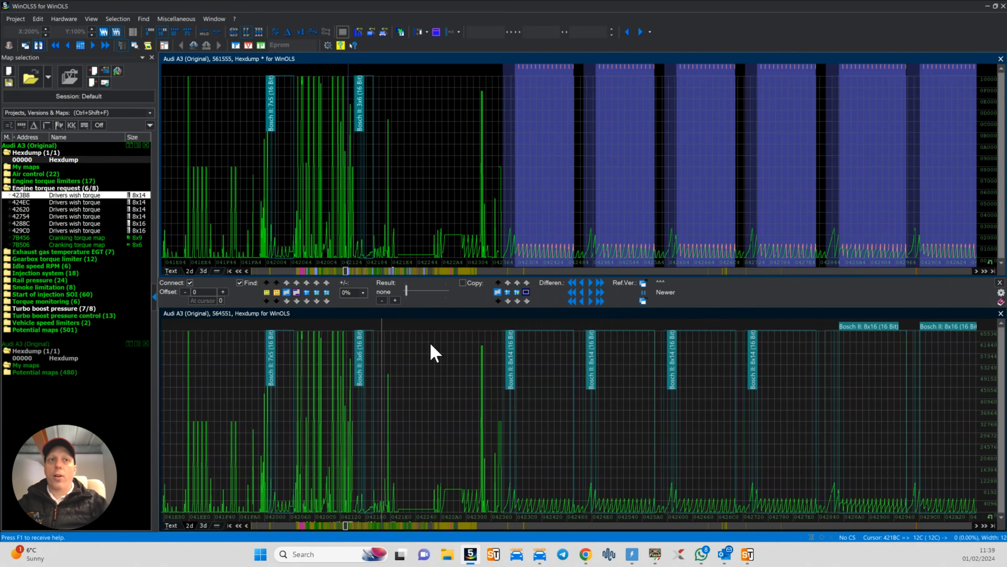
pyautogui.click(999, 283)
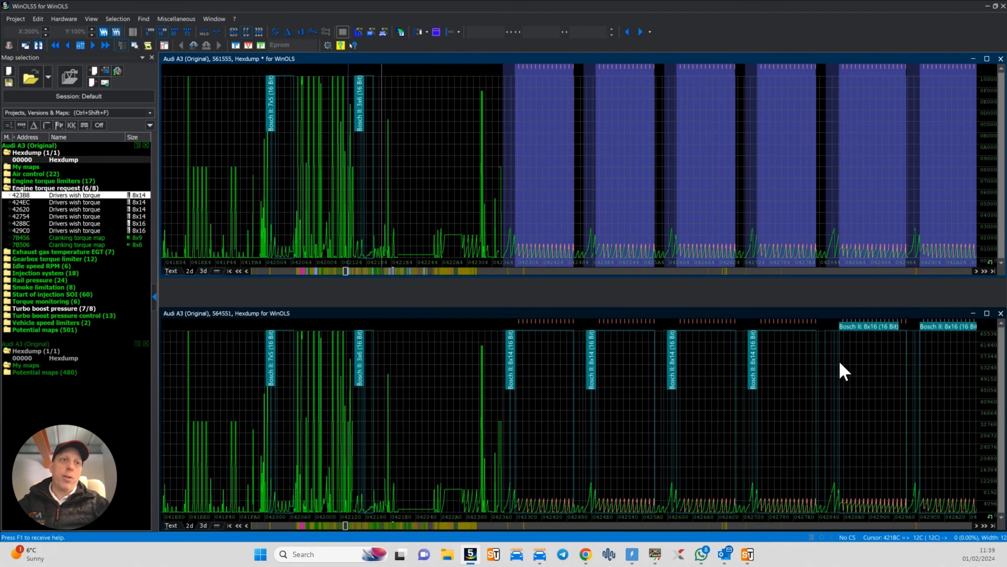
pyautogui.click(704, 392)
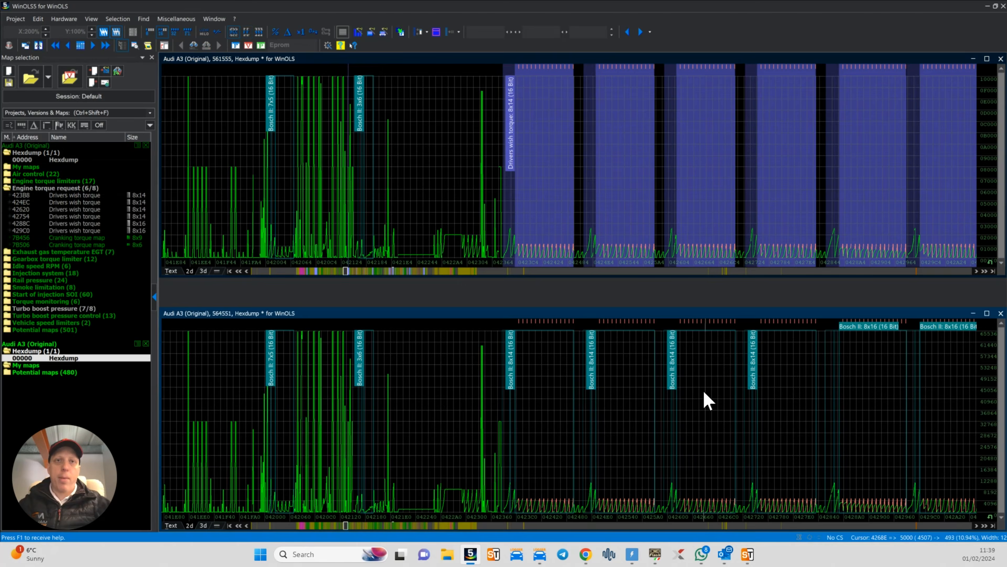
# Go through the transferred map changes in the second Audi A3 hexdump one by one, up to the 13x16 and 10x16 maps
pyautogui.press('n')
pyautogui.press('n')
pyautogui.press('n')
pyautogui.press('n')
pyautogui.press('n')
pyautogui.press('n')
pyautogui.press('n')
pyautogui.press('n')
pyautogui.press('n')
pyautogui.press('n')
pyautogui.press('n')
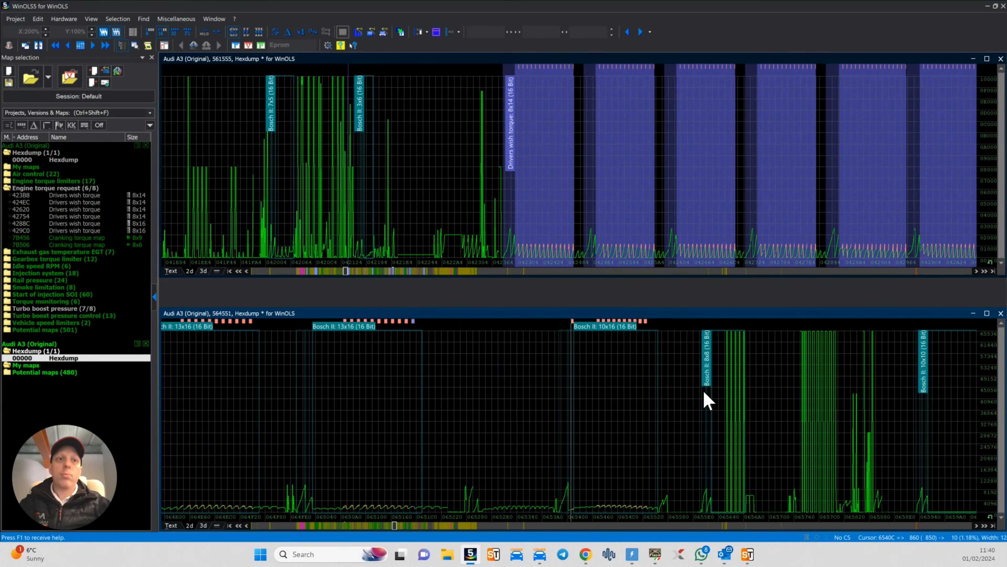
pyautogui.press('n')
pyautogui.press('n')
pyautogui.press('n')
pyautogui.press('n')
pyautogui.press('n')
pyautogui.press('n')
pyautogui.press('n')
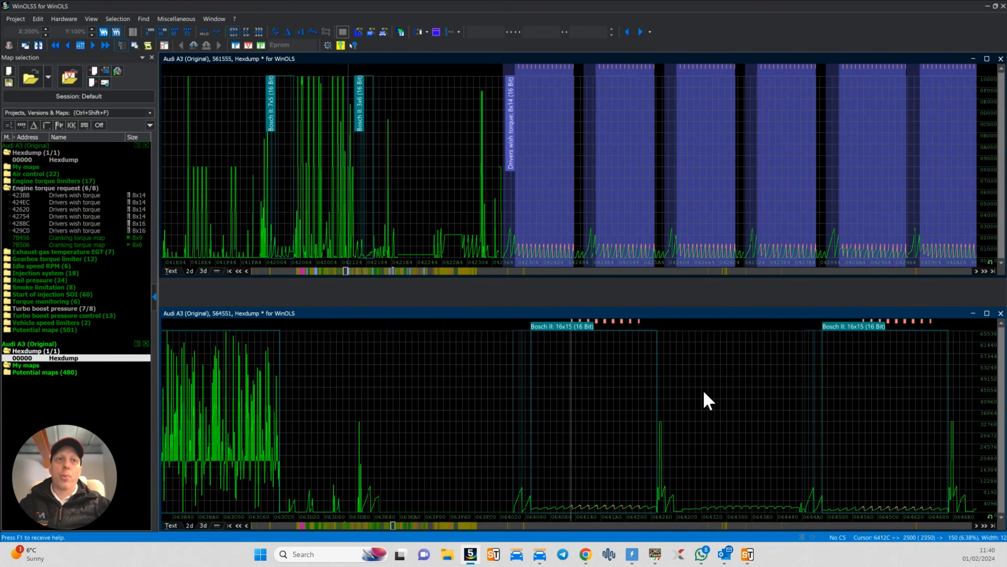
pyautogui.press('n')
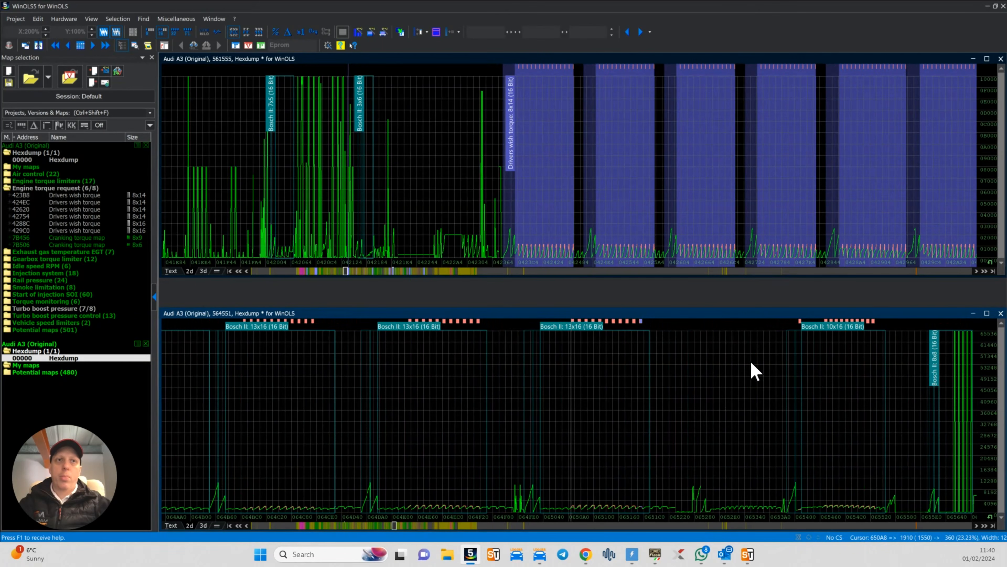
# Open the 13x16 map at 65032 and the 10x16 map at 65416 to examine their transferred values, closing each one
pyautogui.doubleClick(595, 333)
pyautogui.moveTo(520, 329); pyautogui.dragTo(601, 329)
pyautogui.click(581, 305)
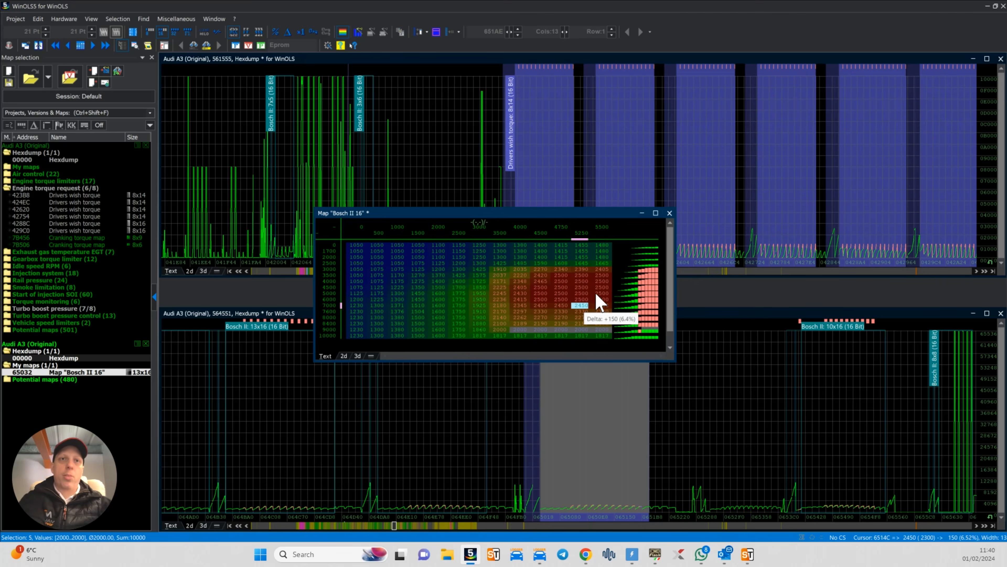
pyautogui.click(669, 213)
pyautogui.click(718, 359)
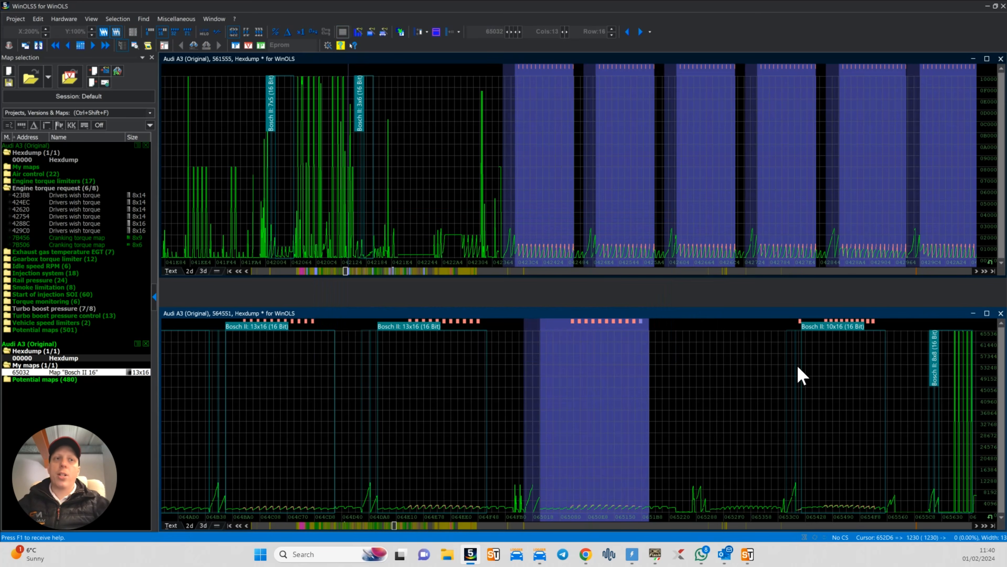
pyautogui.doubleClick(829, 331)
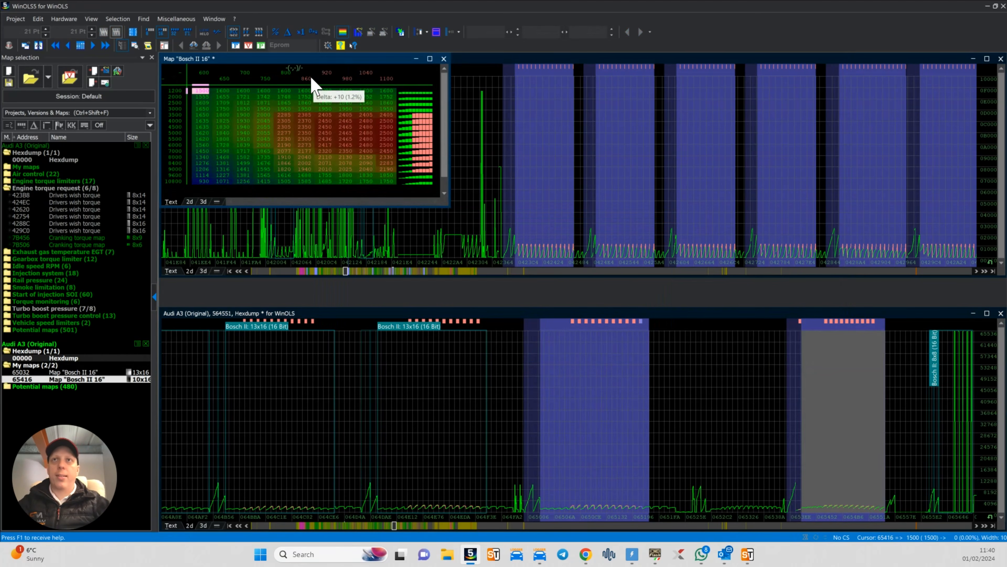
pyautogui.click(444, 59)
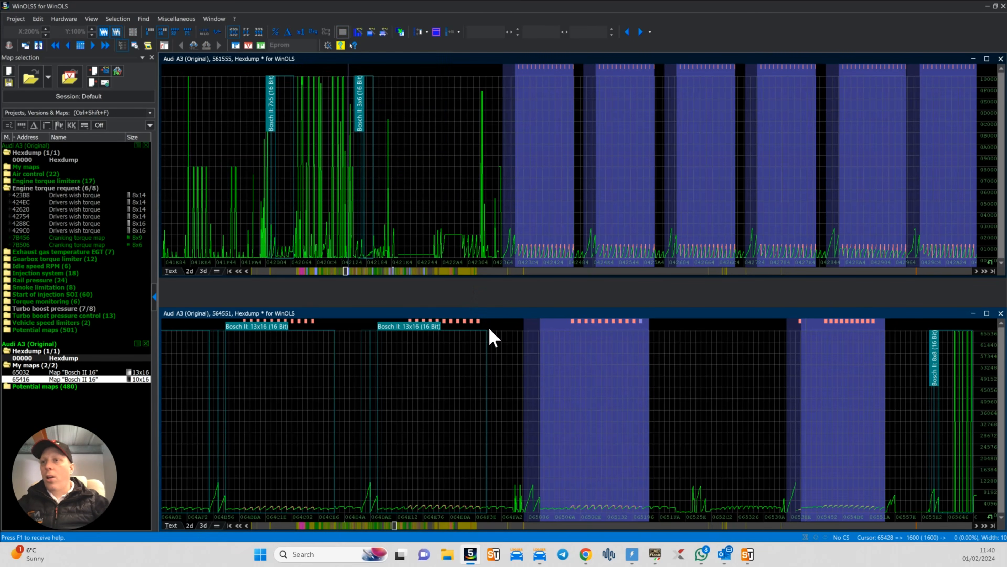
# Reopen the 13x16 map at 65032 in the second Audi A3 file to recheck its changed cells, and close it
pyautogui.moveTo(943, 309); pyautogui.dragTo(949, 225)
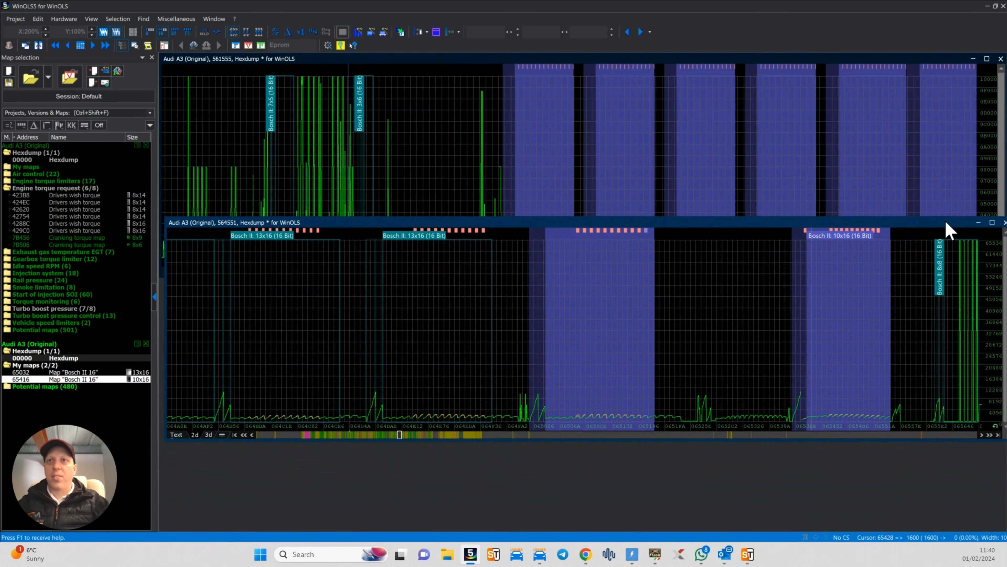
pyautogui.moveTo(711, 226); pyautogui.dragTo(707, 312)
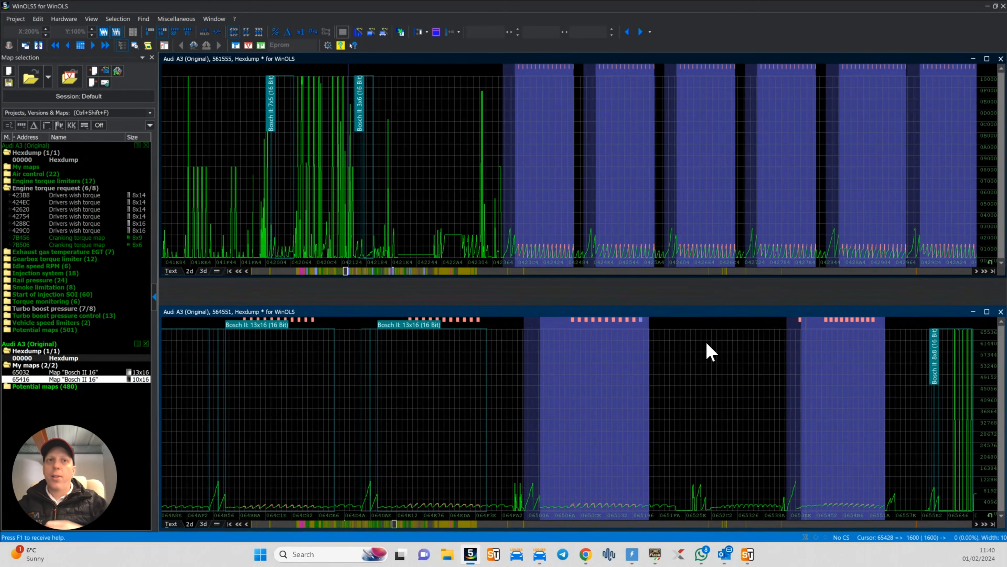
pyautogui.doubleClick(601, 396)
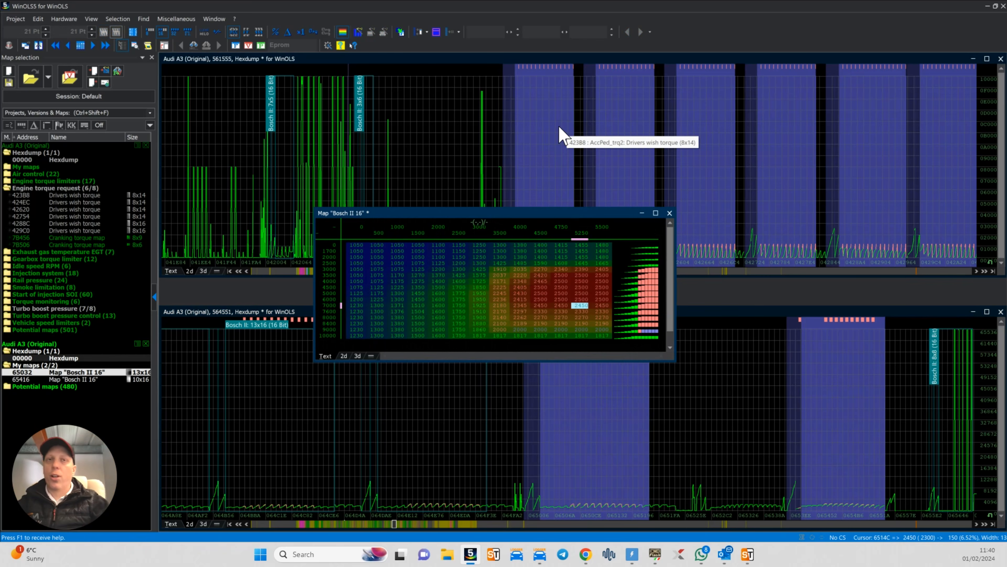
pyautogui.click(669, 213)
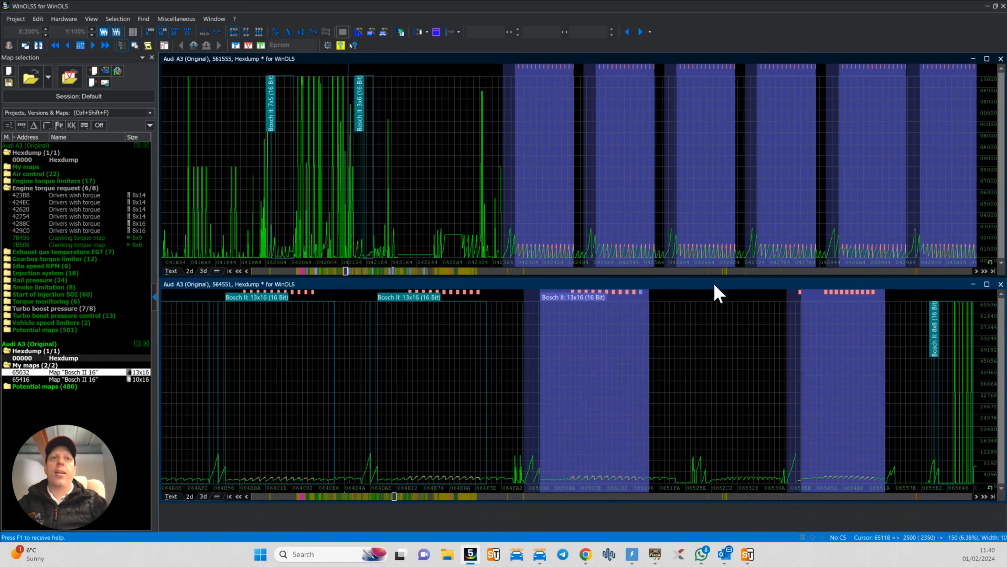
# Close the second Audi A3 project without saving its changes
pyautogui.moveTo(717, 299); pyautogui.dragTo(693, 298)
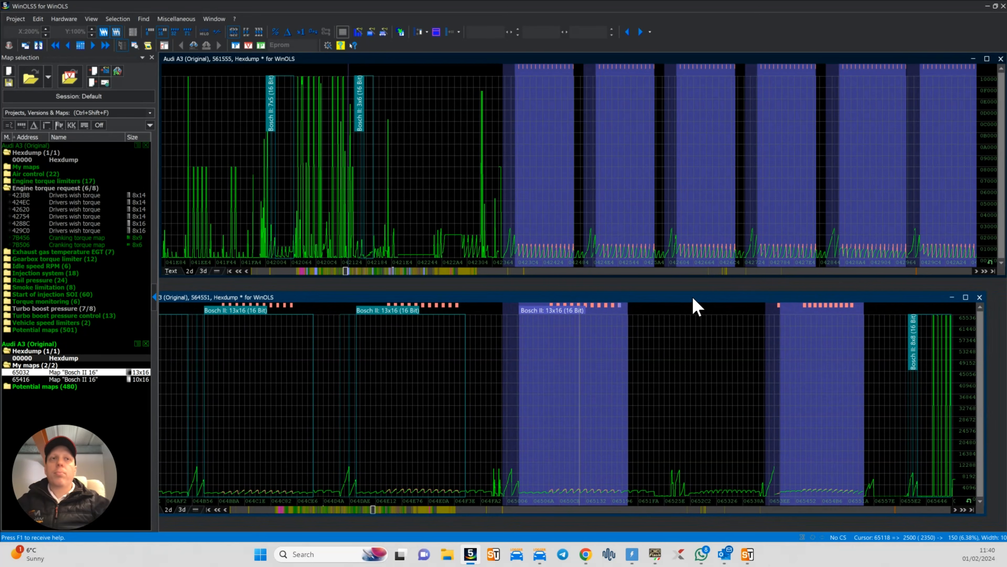
pyautogui.click(979, 298)
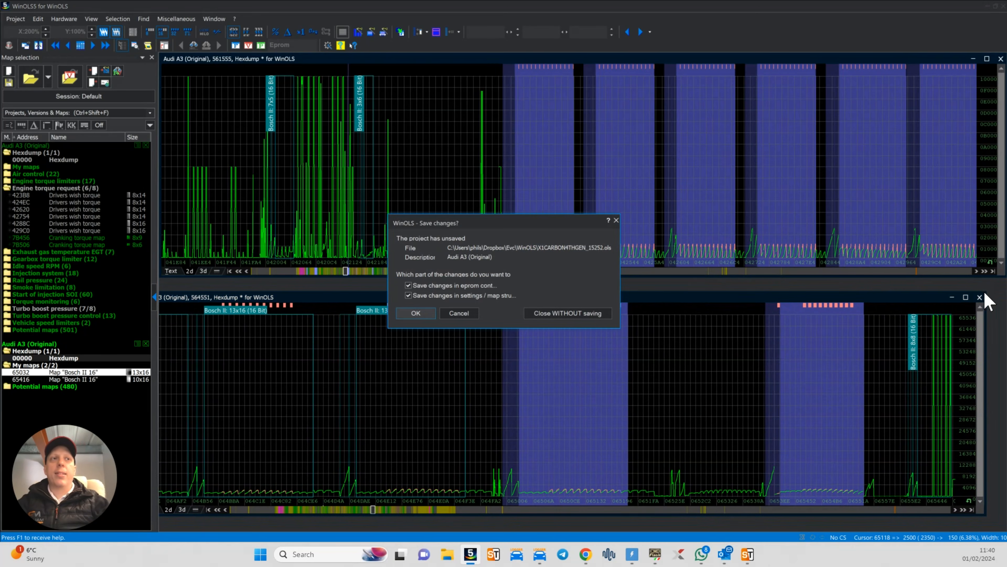
pyautogui.click(585, 322)
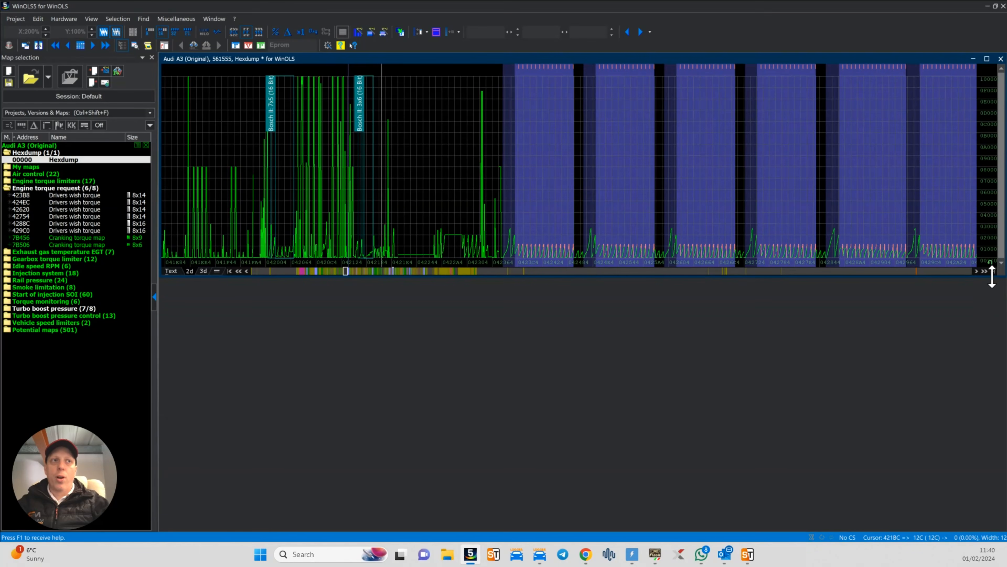
# Enlarge the remaining Audi A3 hexdump window, select the entire file and restore all its data to the original values
pyautogui.moveTo(993, 285); pyautogui.dragTo(991, 344)
pyautogui.click(459, 197)
pyautogui.hotkey('ctrl', 'a')
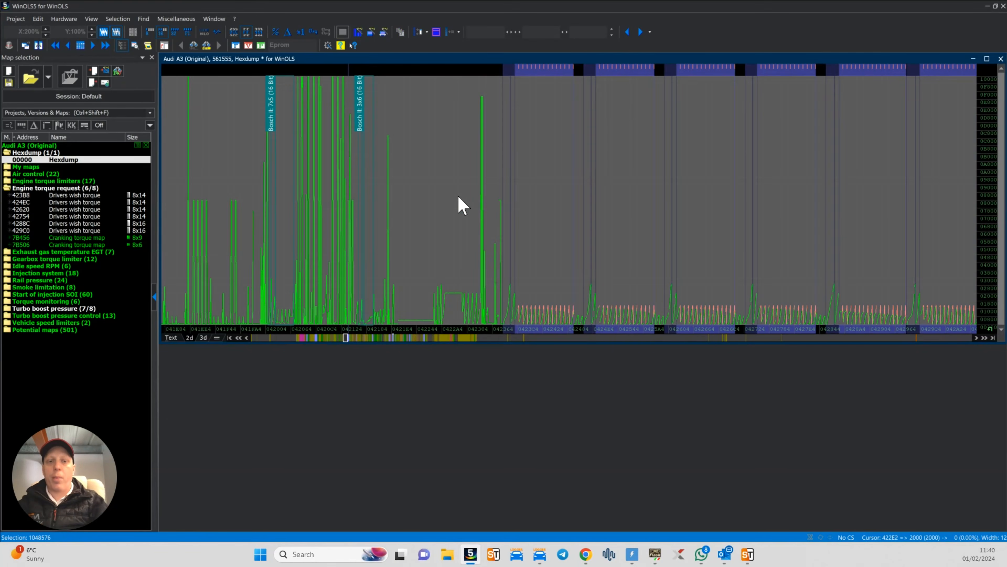
pyautogui.click(458, 196)
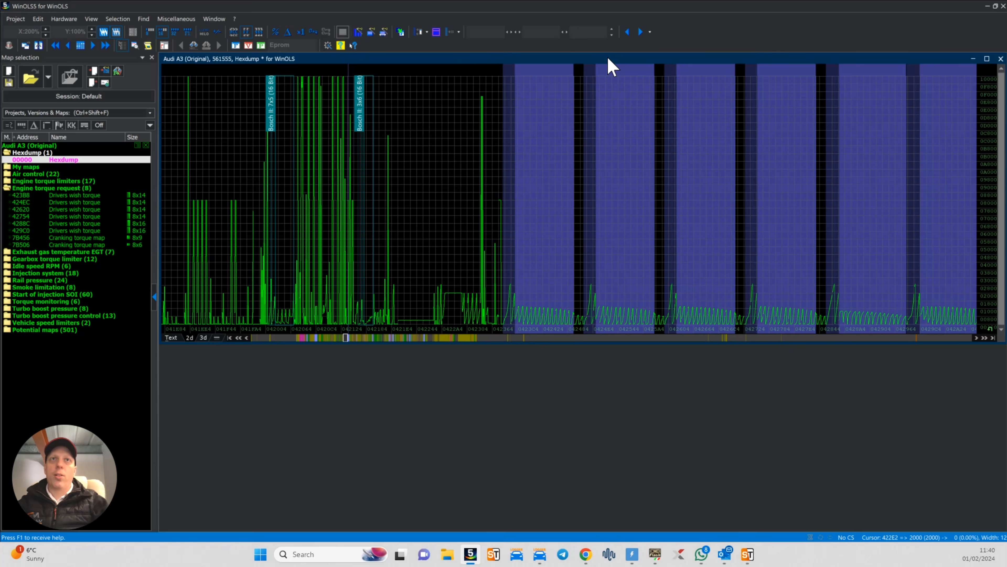
pyautogui.moveTo(610, 60); pyautogui.dragTo(611, 63)
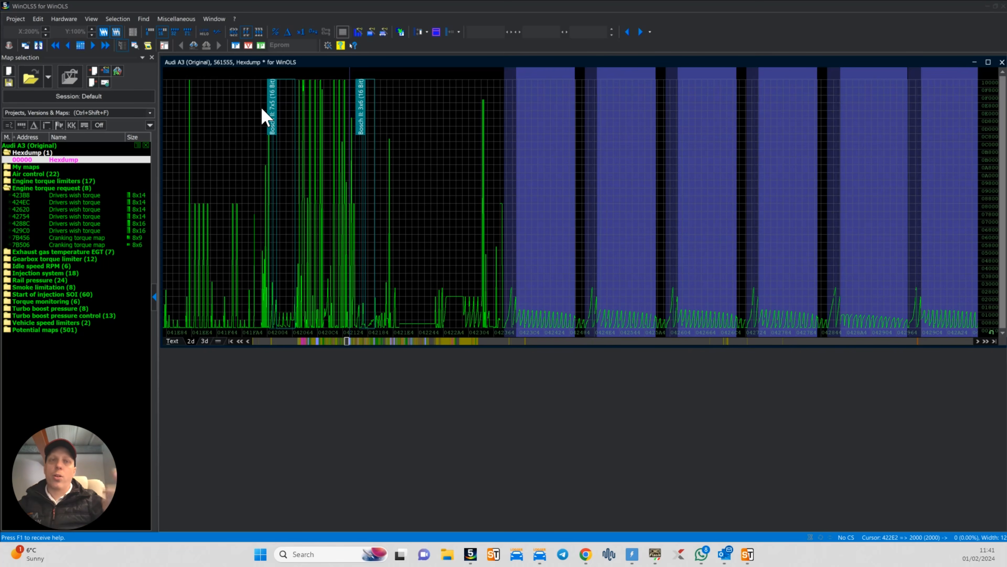
pyautogui.click(176, 18)
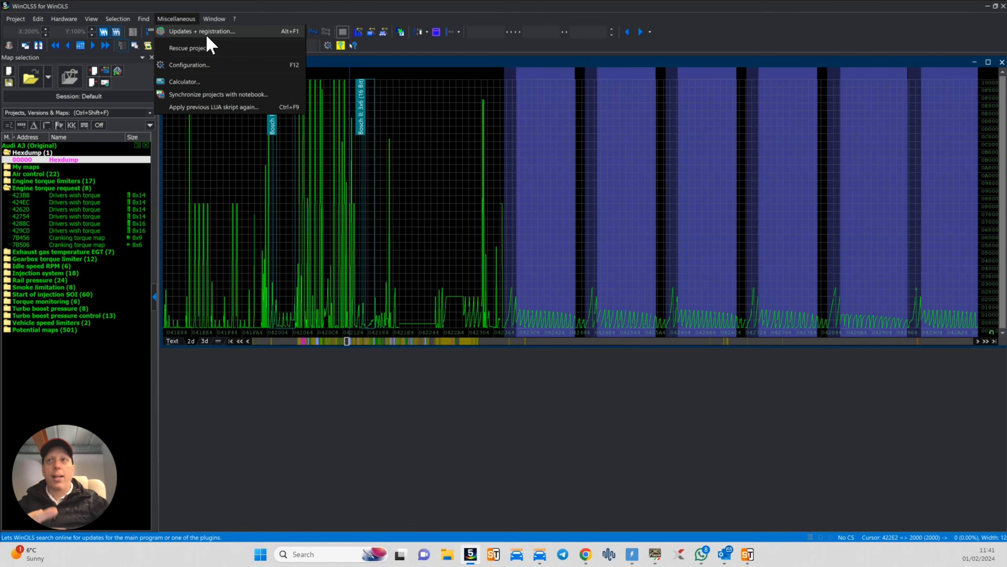
pyautogui.moveTo(141, 22)
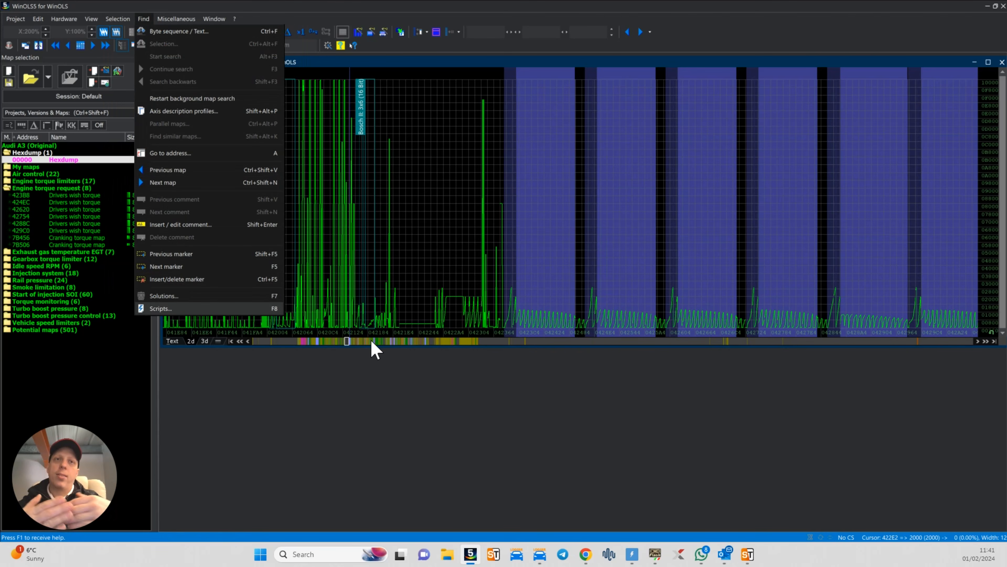
pyautogui.click(472, 265)
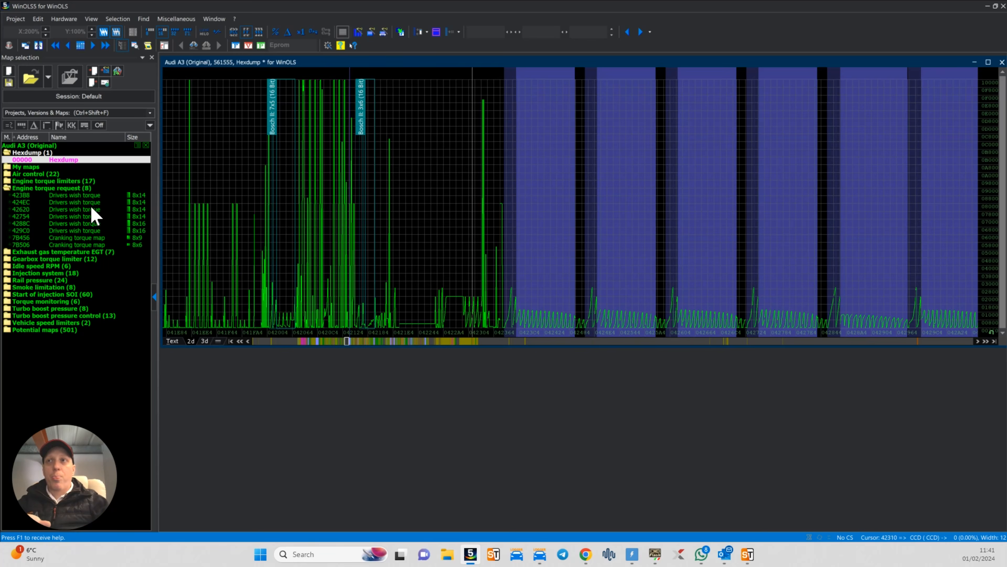
# Collapse the Engine torque request folder in the map list
pyautogui.click(7, 188)
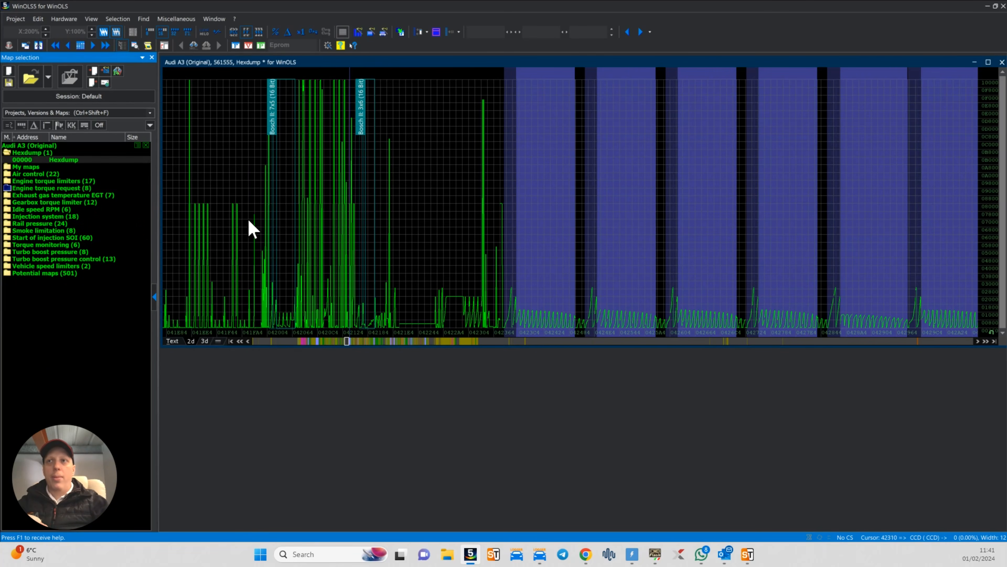